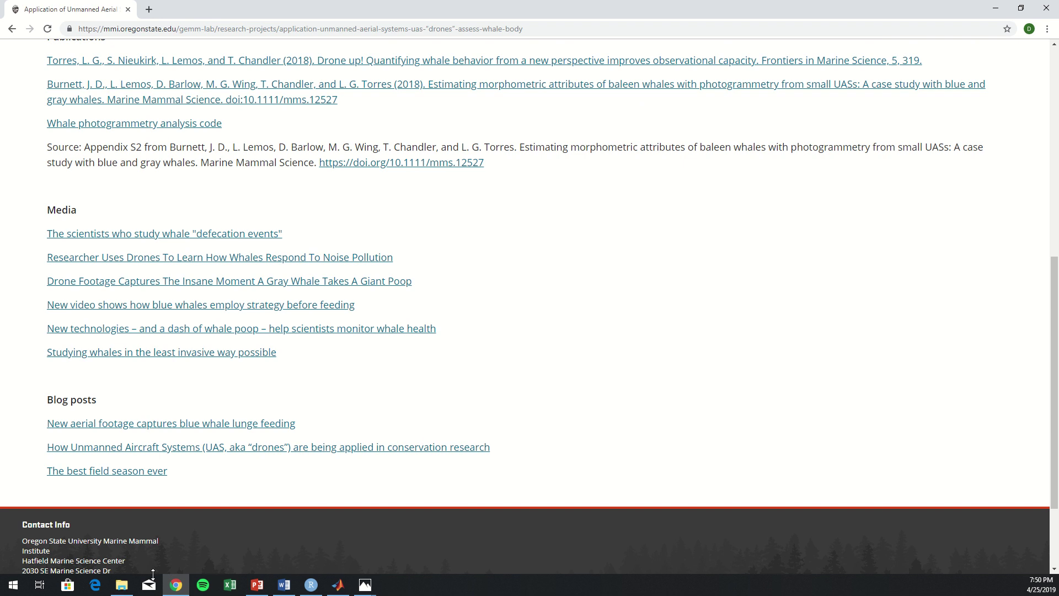
# - Open the DJI_0004 video from the Example video folder in VLC media player and pause it near the start
pyautogui.click(120, 589)
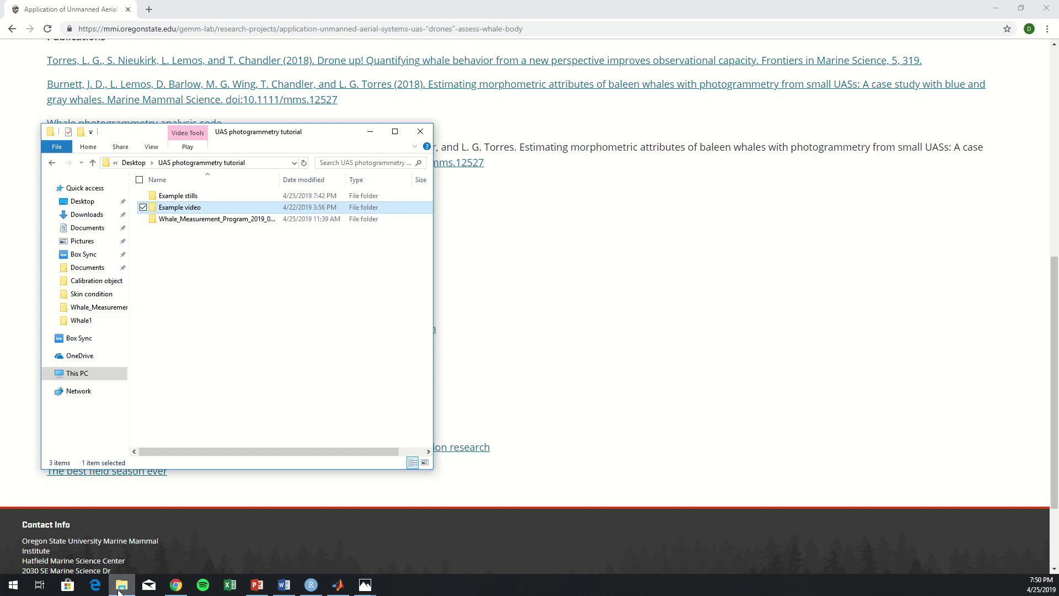
pyautogui.doubleClick(201, 210)
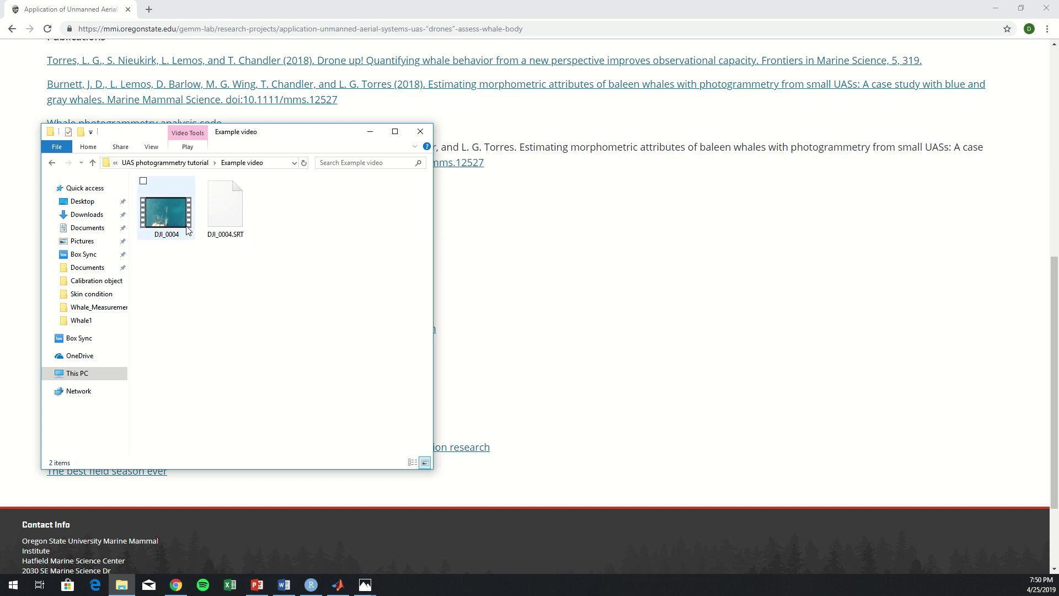
pyautogui.moveTo(186, 223)
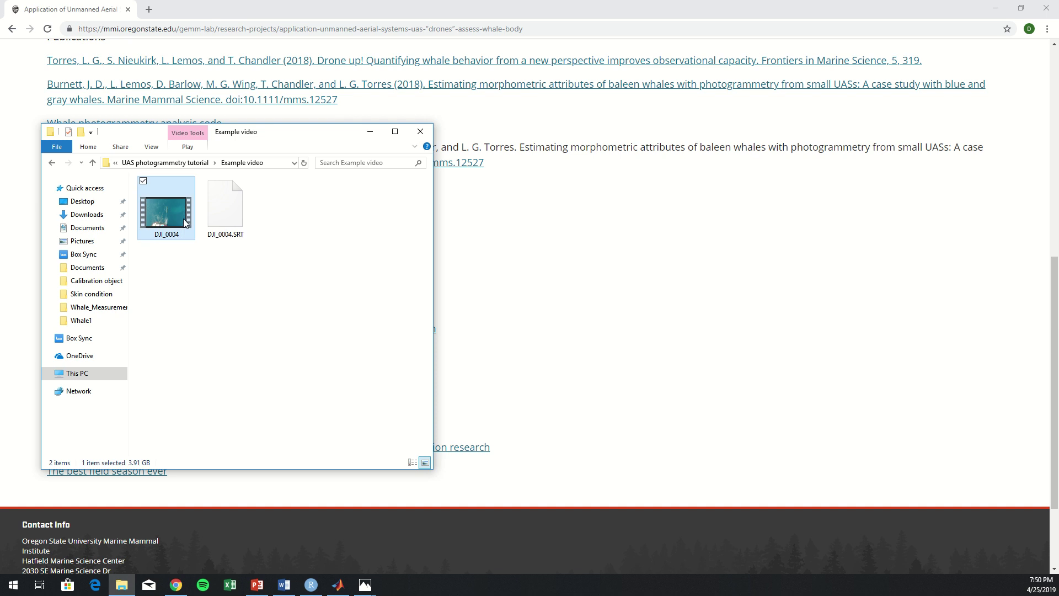
pyautogui.rightClick(185, 221)
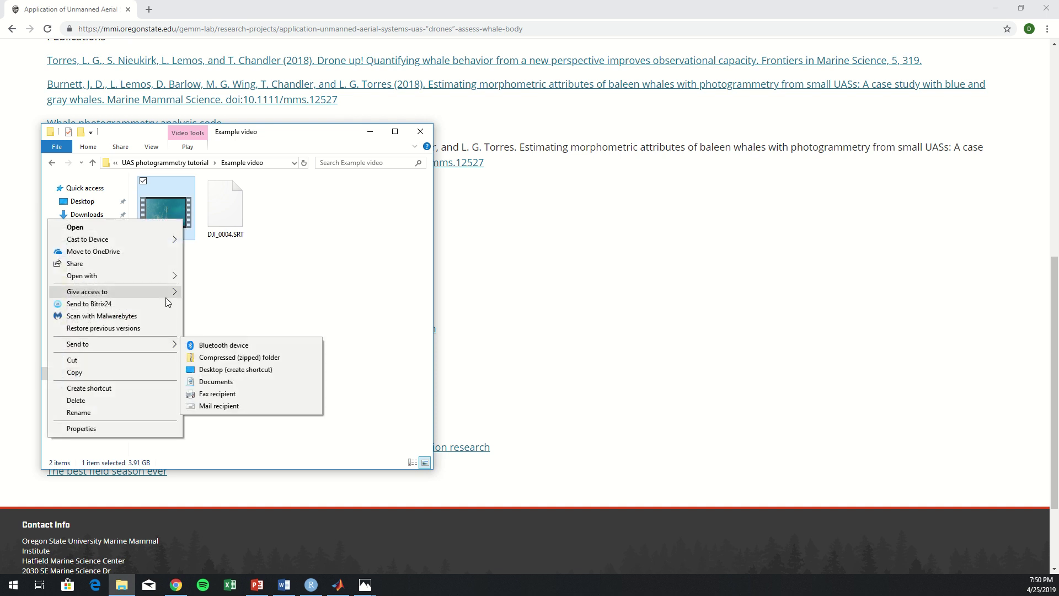
pyautogui.moveTo(164, 279)
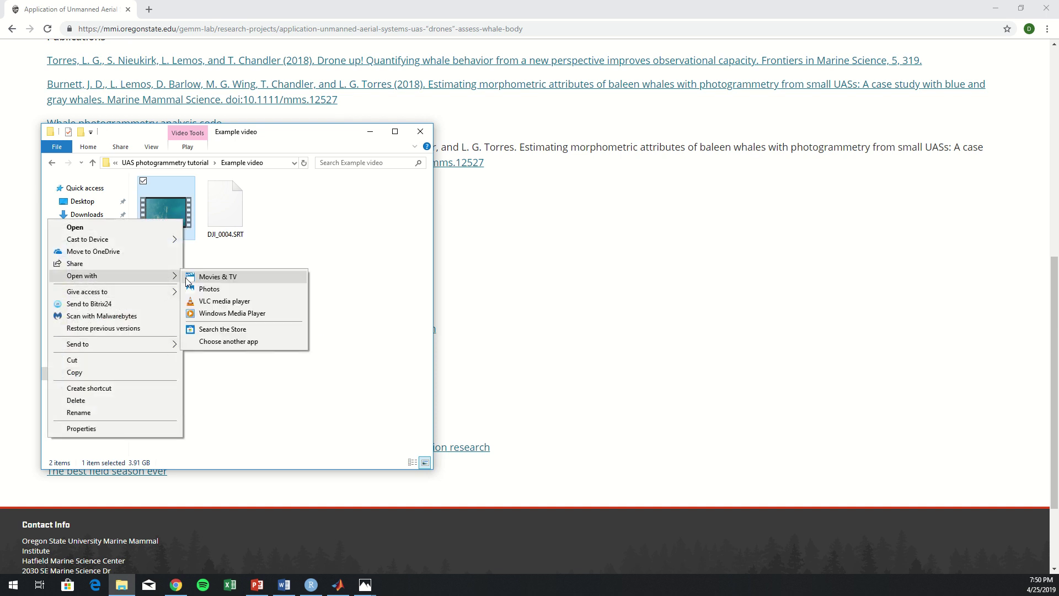
pyautogui.click(202, 301)
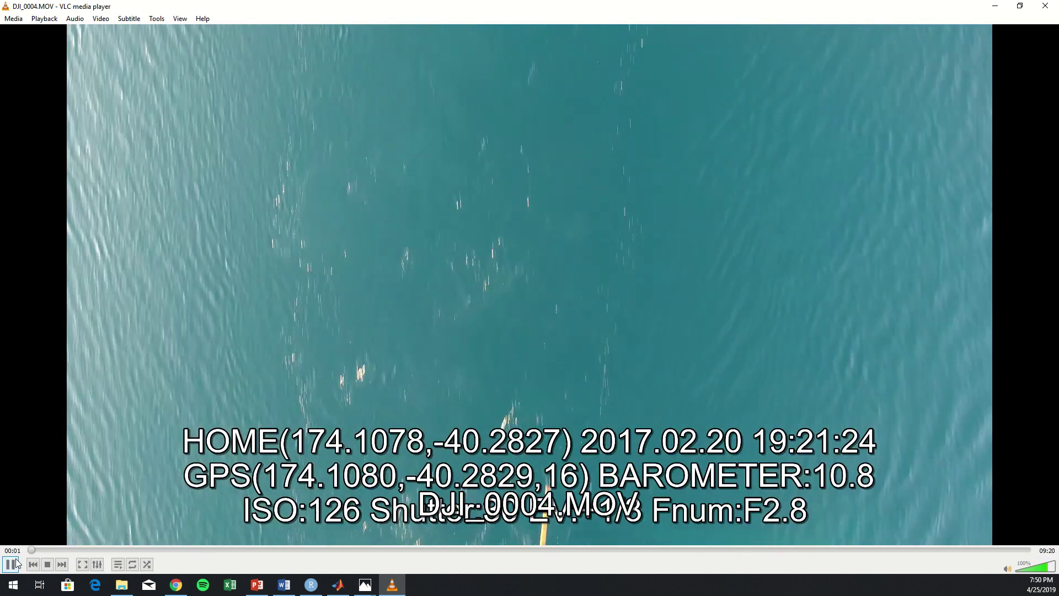
pyautogui.click(11, 564)
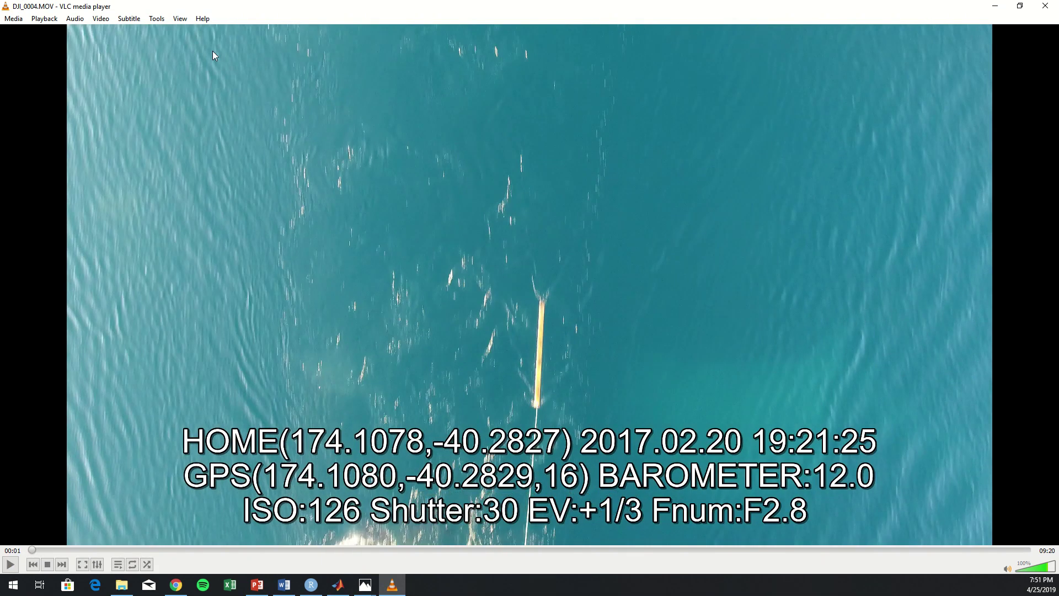
# - View the chooser for adding a subtitle file to the video, and leave it without loading one
pyautogui.click(136, 20)
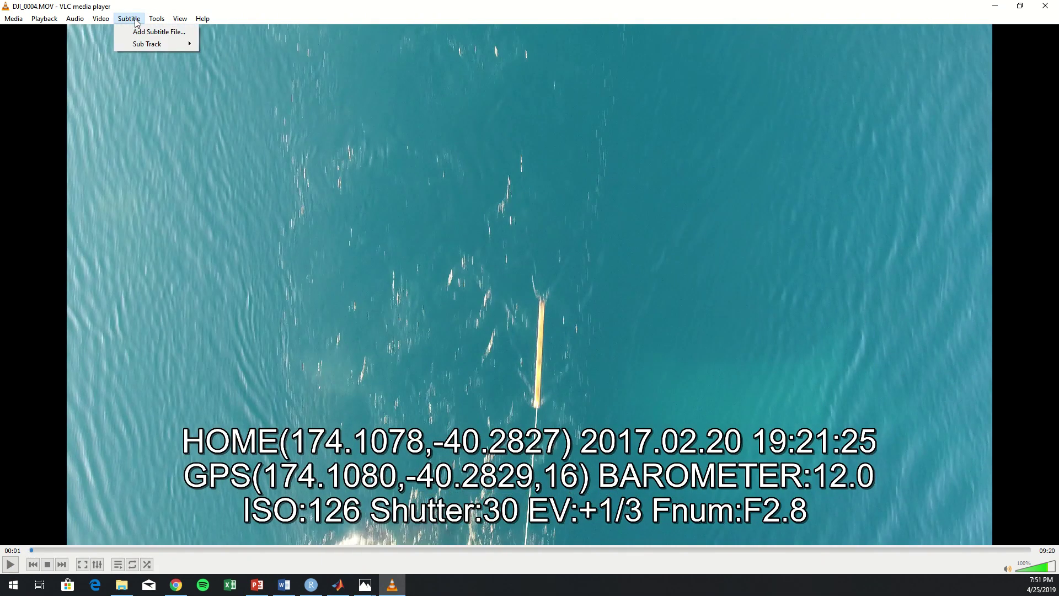
pyautogui.click(138, 31)
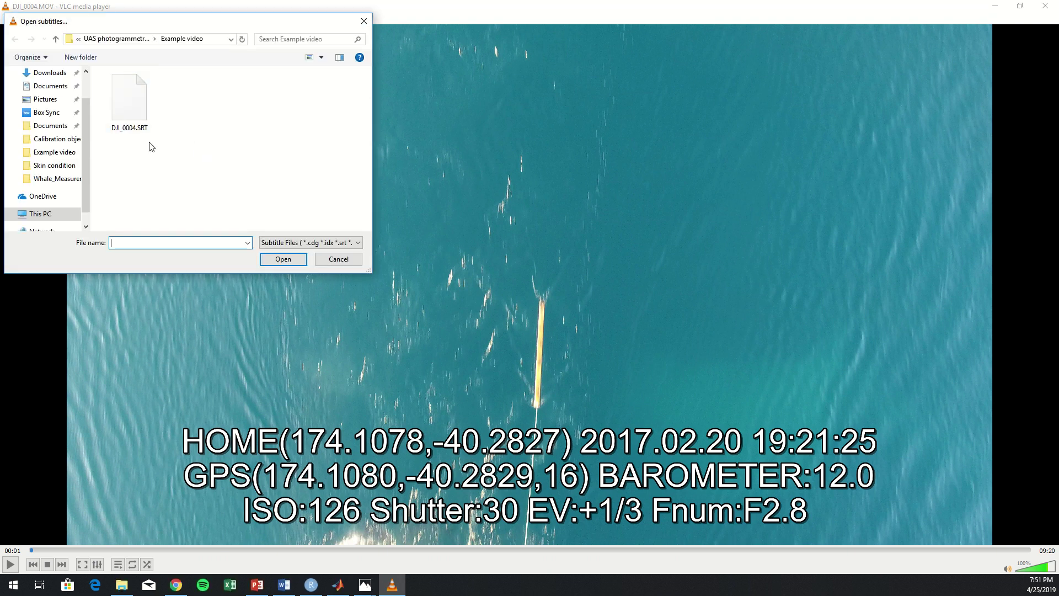
pyautogui.click(325, 260)
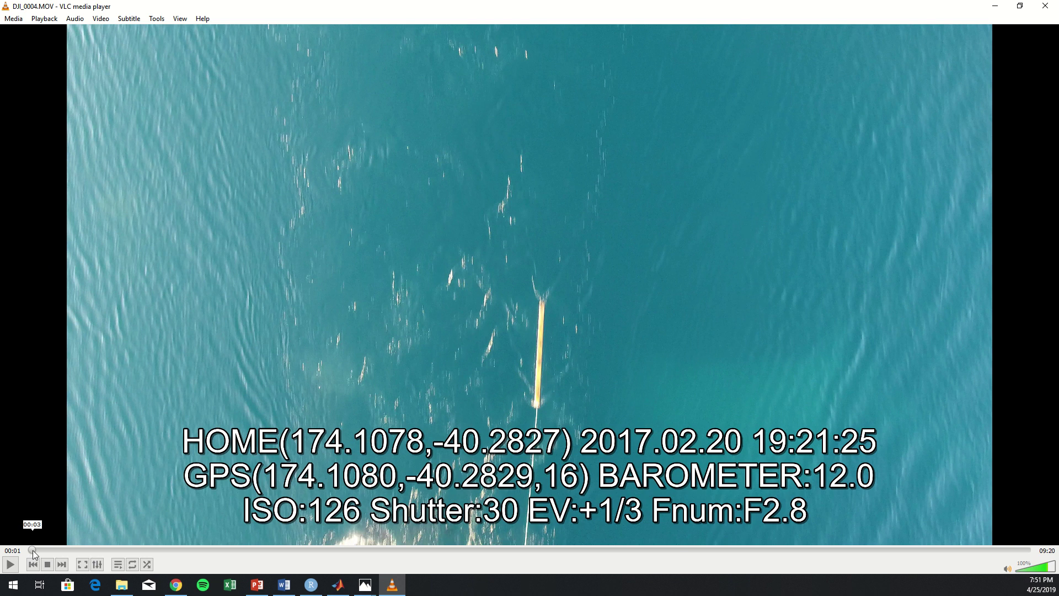
# - Play the video briefly, pause at 00:02 with the whole calibration board in view, and locate the Take Snapshot command
pyautogui.click(11, 564)
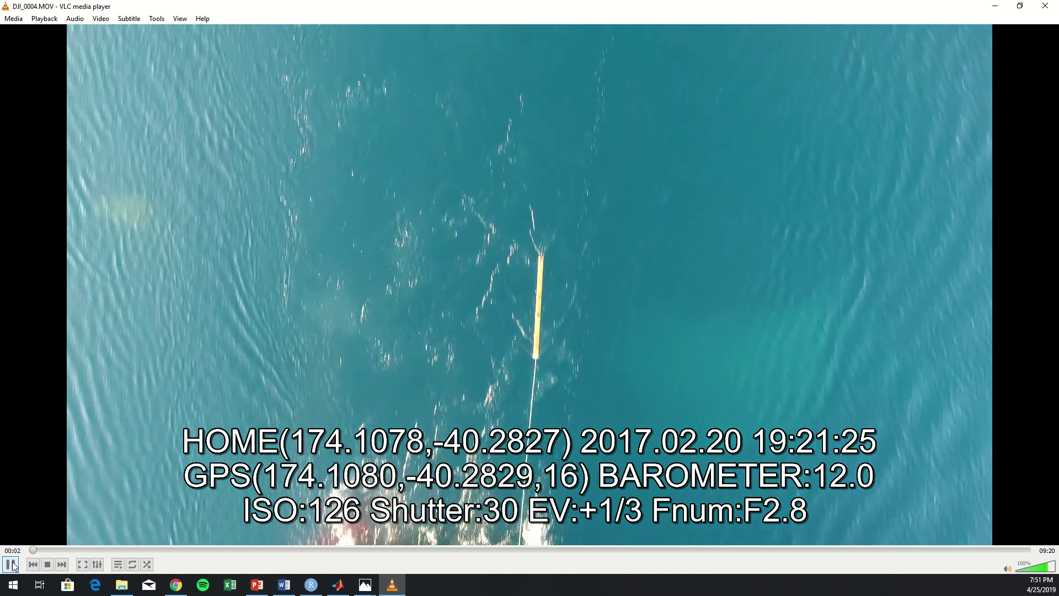
pyautogui.click(11, 564)
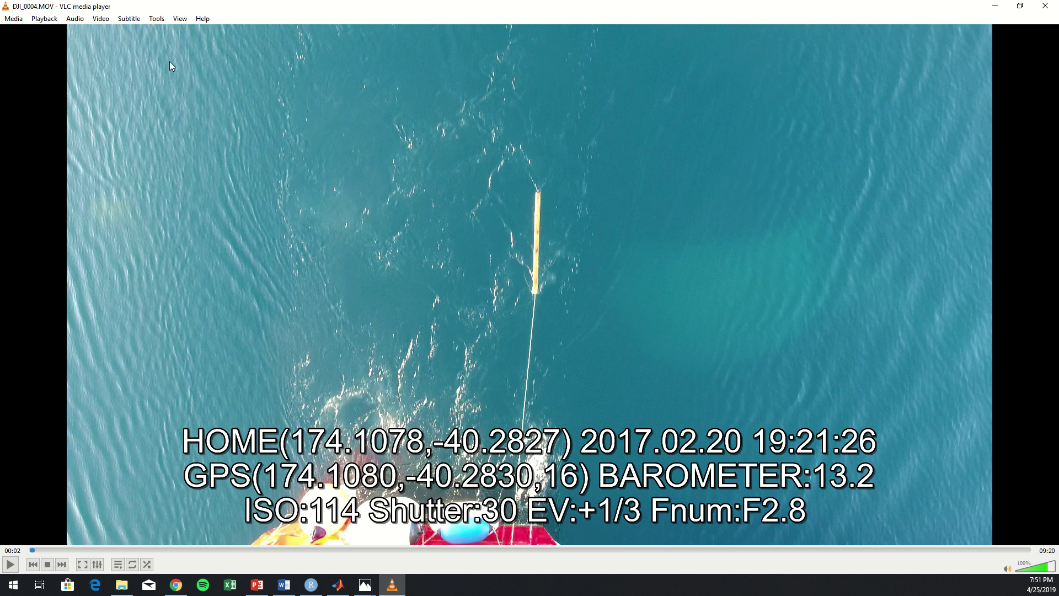
pyautogui.click(101, 18)
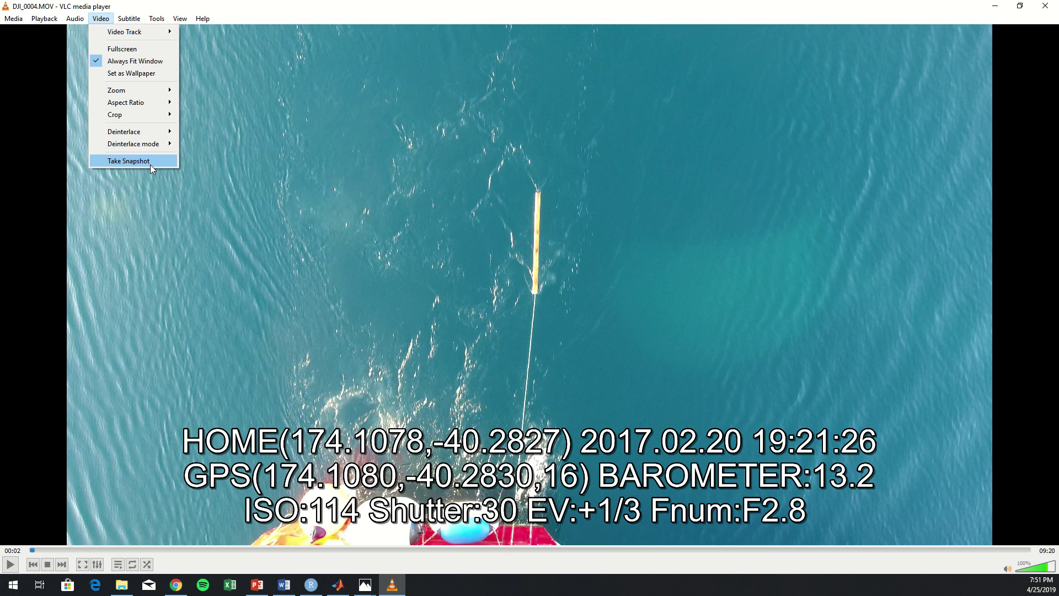
# - Review the video snapshot directory and format in the preferences, including the folder chooser, without saving changes
pyautogui.moveTo(157, 19)
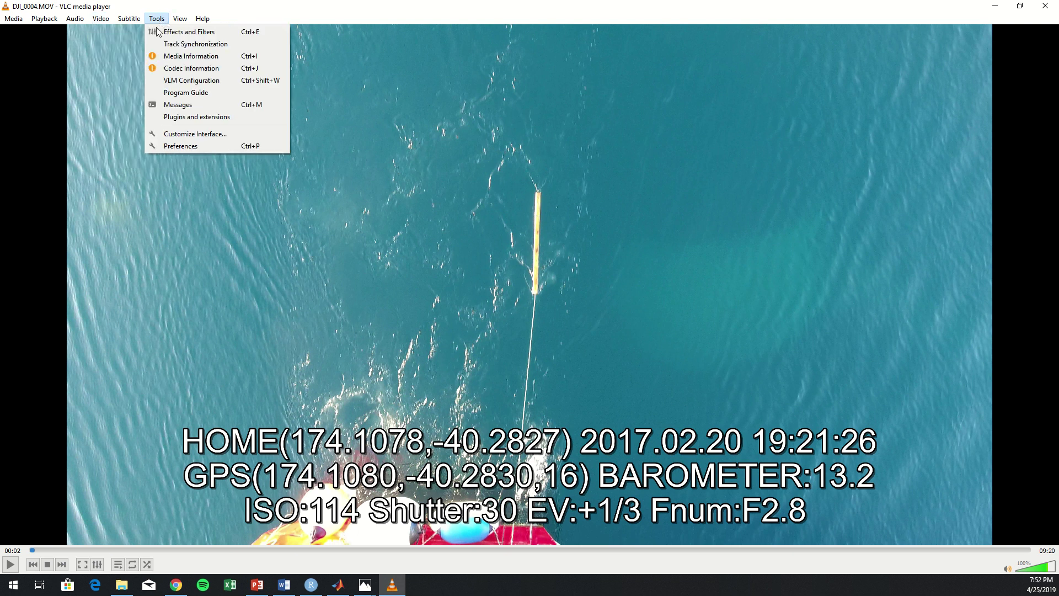
pyautogui.click(174, 146)
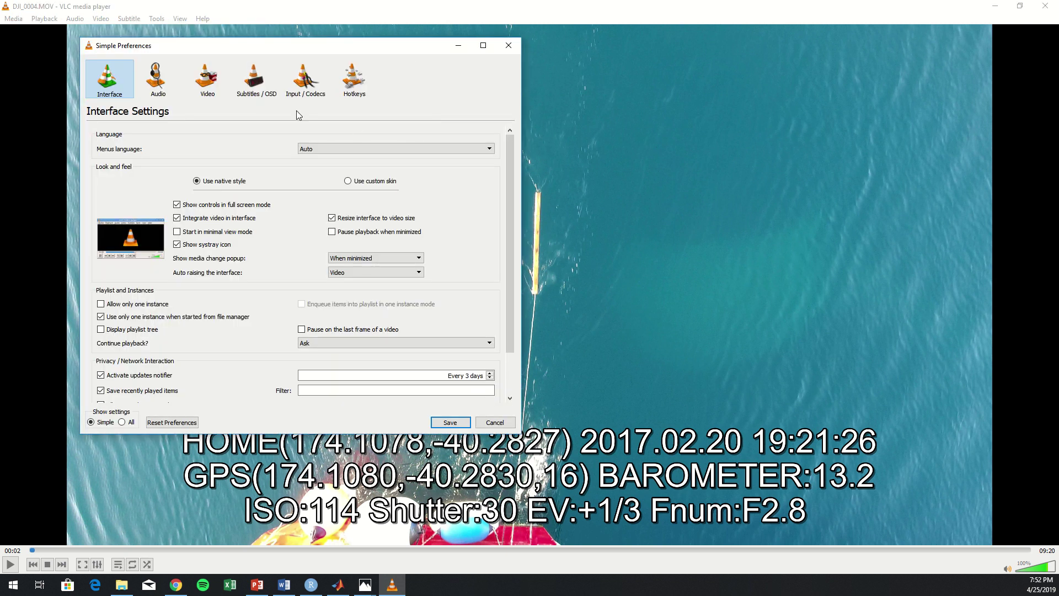
pyautogui.click(207, 80)
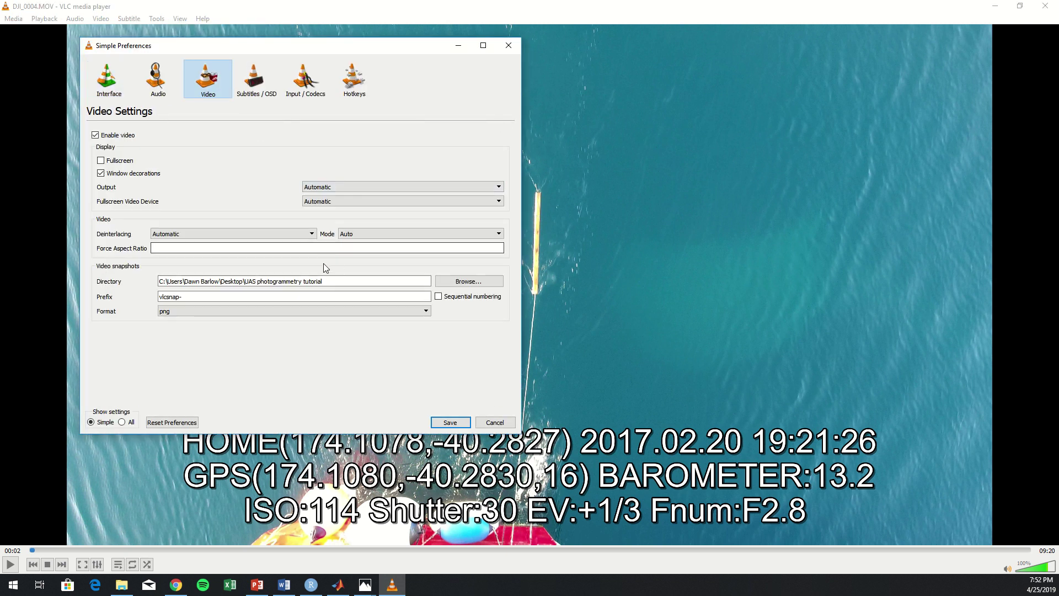
pyautogui.click(445, 284)
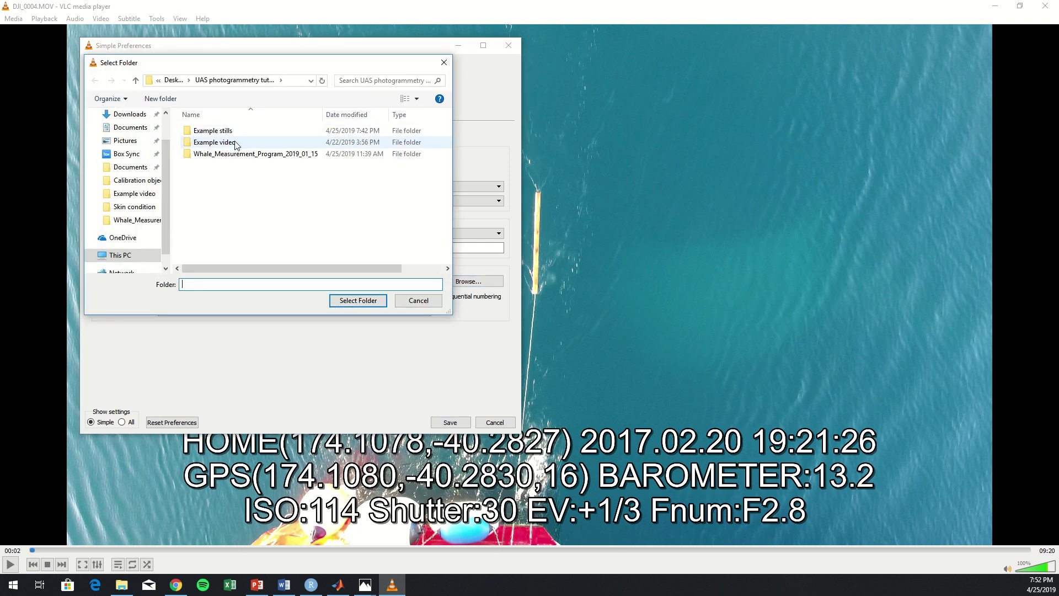
pyautogui.click(410, 303)
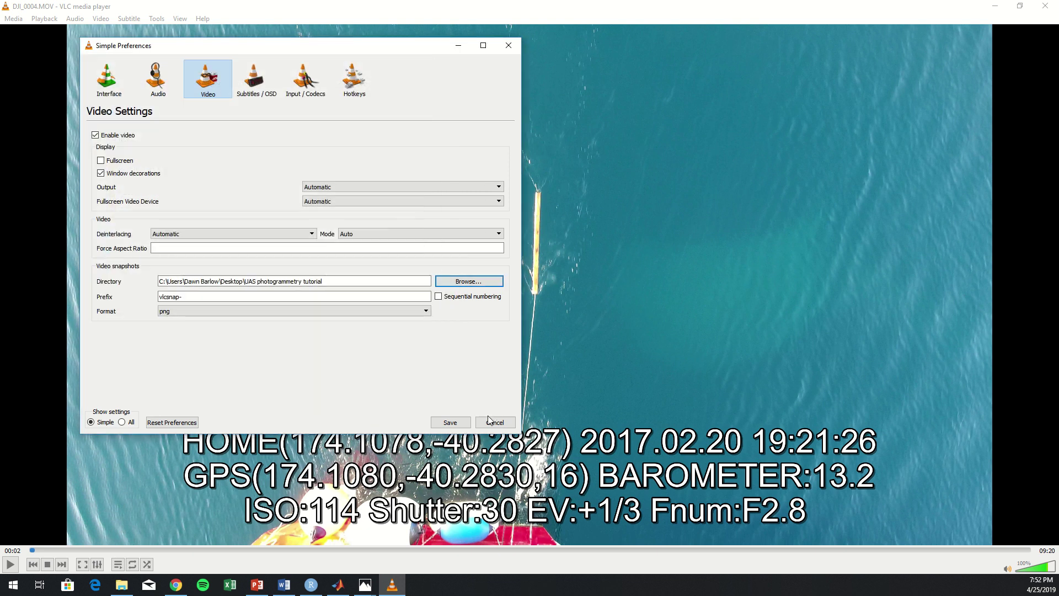
pyautogui.click(494, 423)
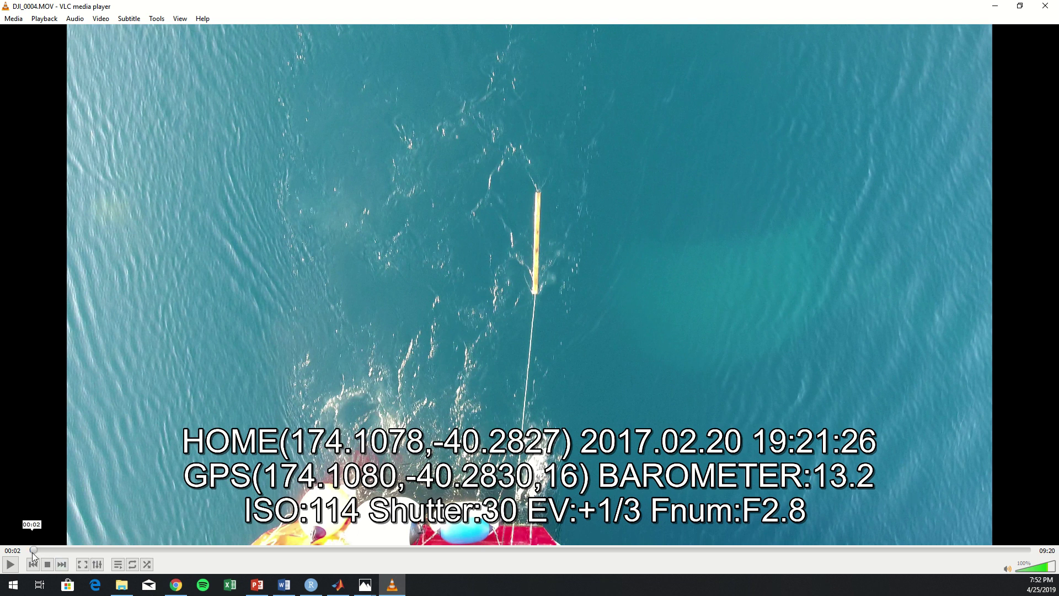
# - Seek to the whale near the video's end, pause at 09:03 with its full body at the surface, and close the player
pyautogui.moveTo(32, 552); pyautogui.dragTo(999, 559)
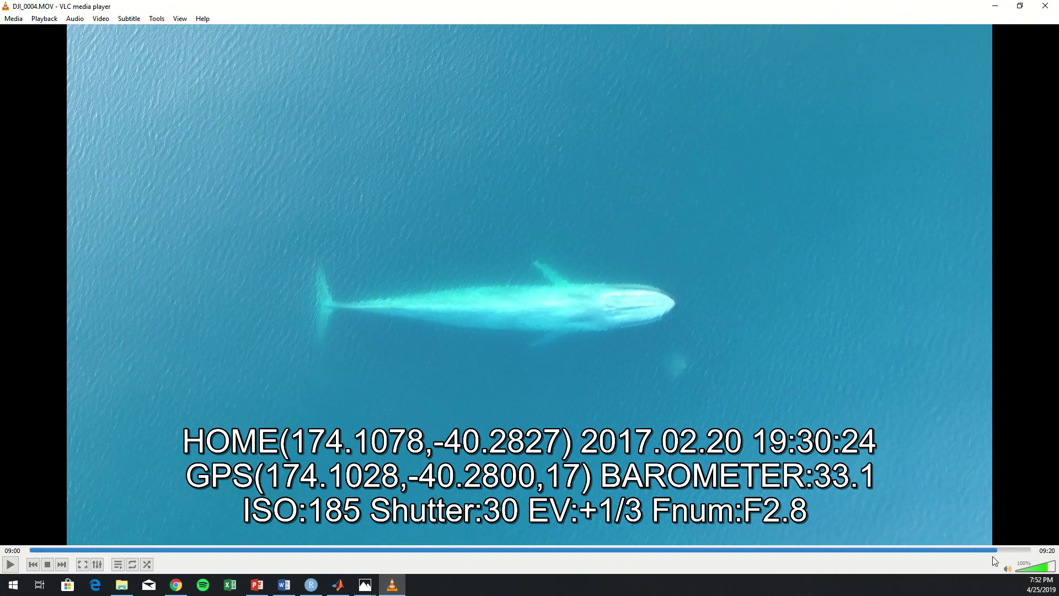
pyautogui.click(995, 551)
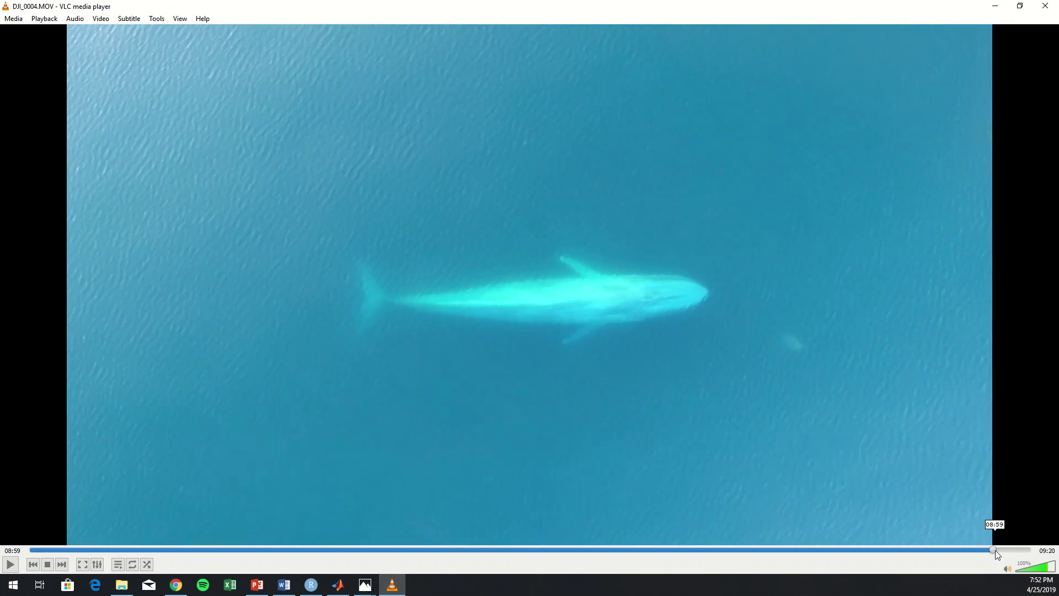
pyautogui.click(11, 565)
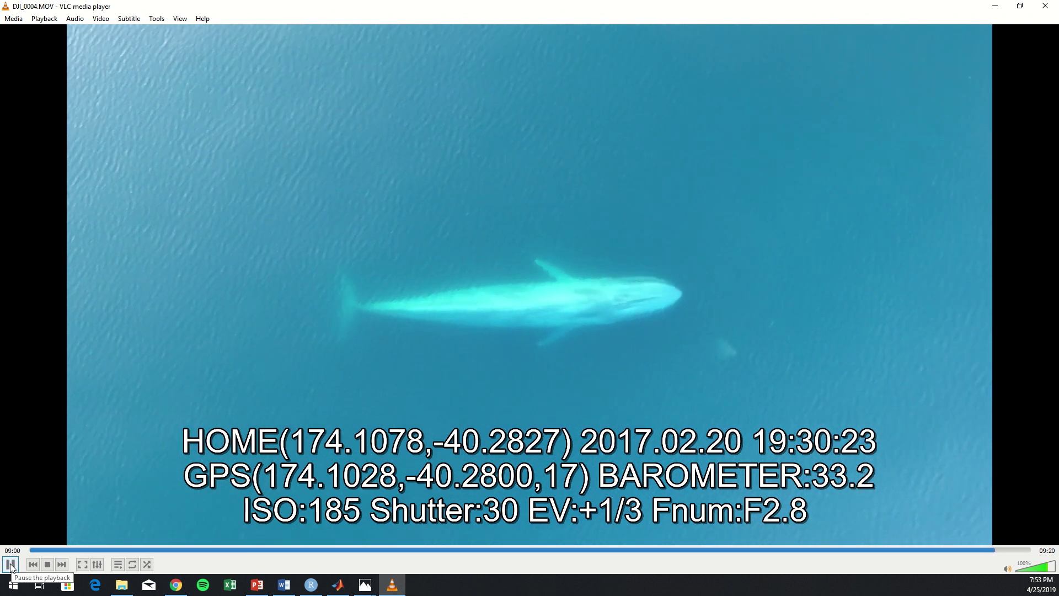
pyautogui.click(11, 566)
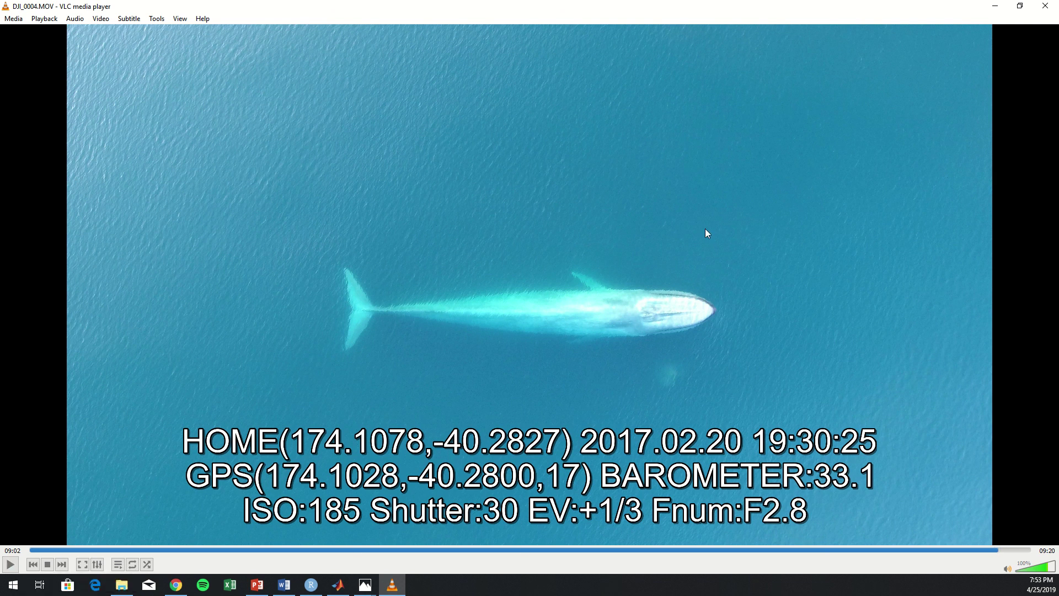
pyautogui.click(11, 566)
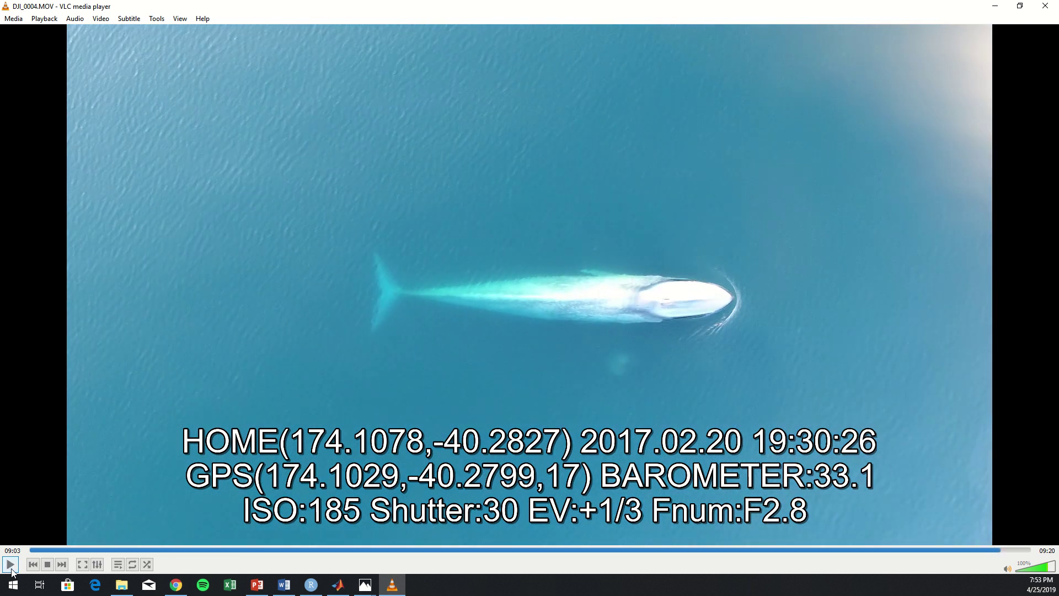
pyautogui.click(104, 19)
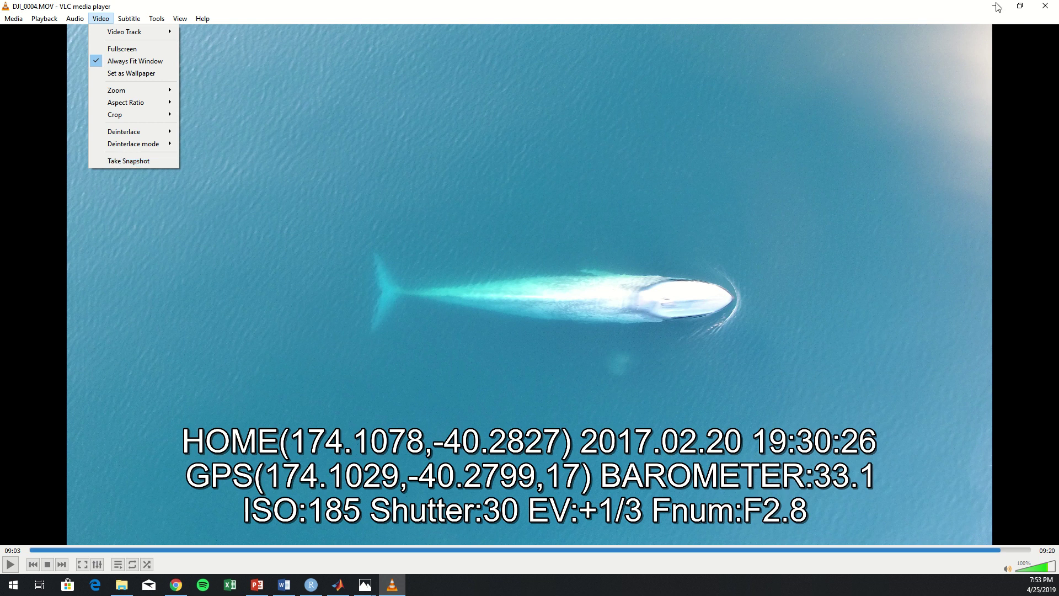
pyautogui.click(1049, 6)
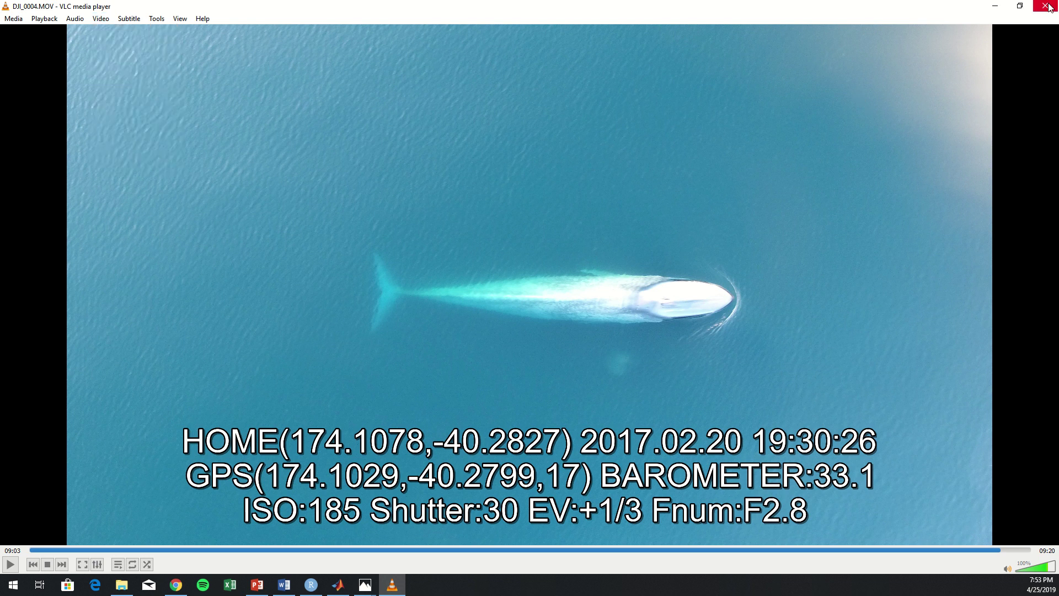
pyautogui.click(1049, 6)
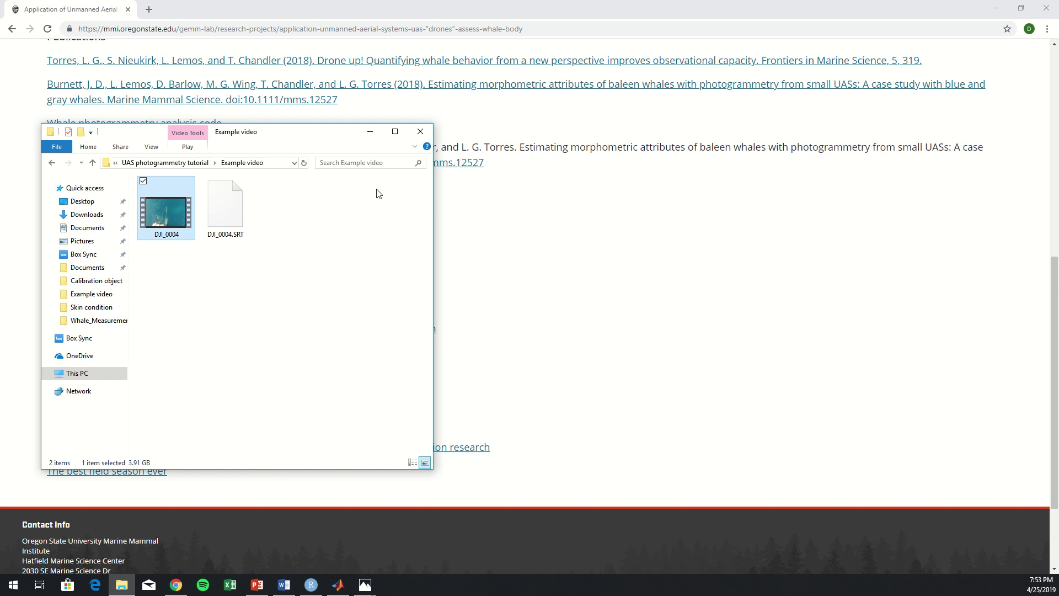
# - Open the Whale_Measurement_Program_2019_01_15 folder and widen the Name column to show the full file names
pyautogui.click(189, 163)
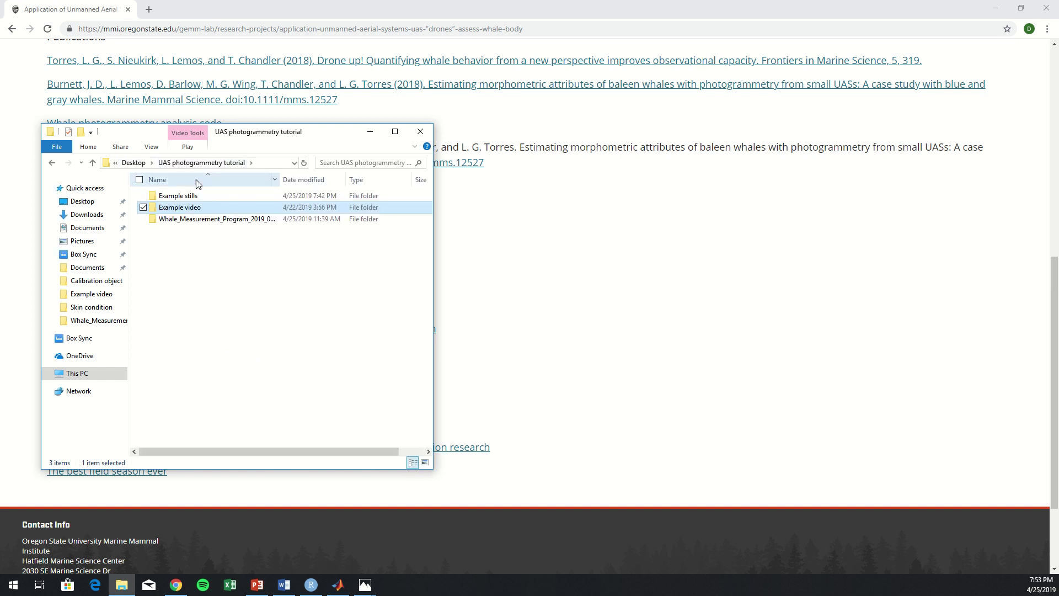
pyautogui.click(200, 221)
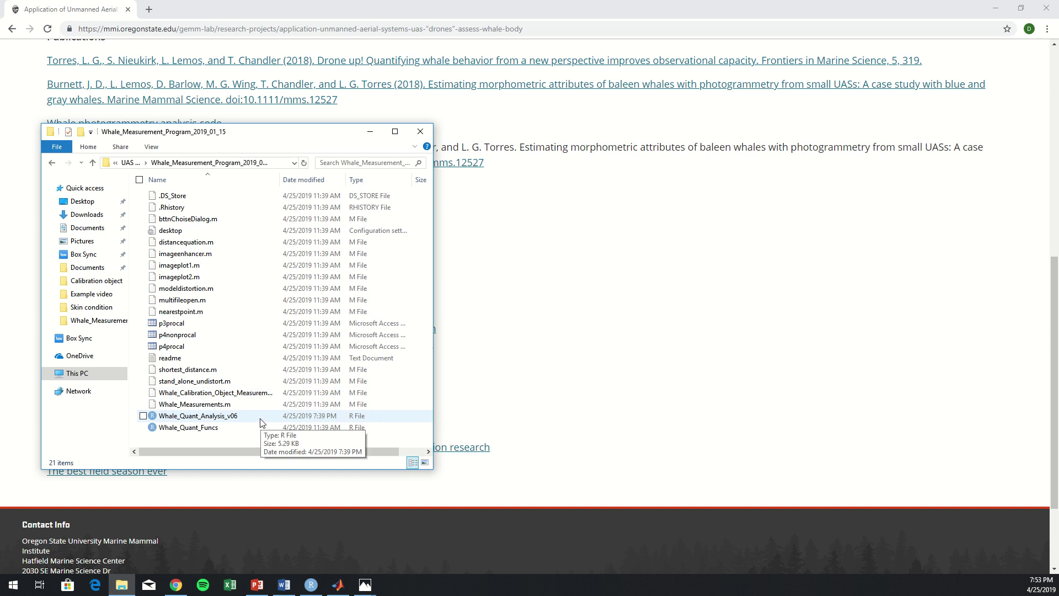
pyautogui.moveTo(280, 179); pyautogui.dragTo(302, 180)
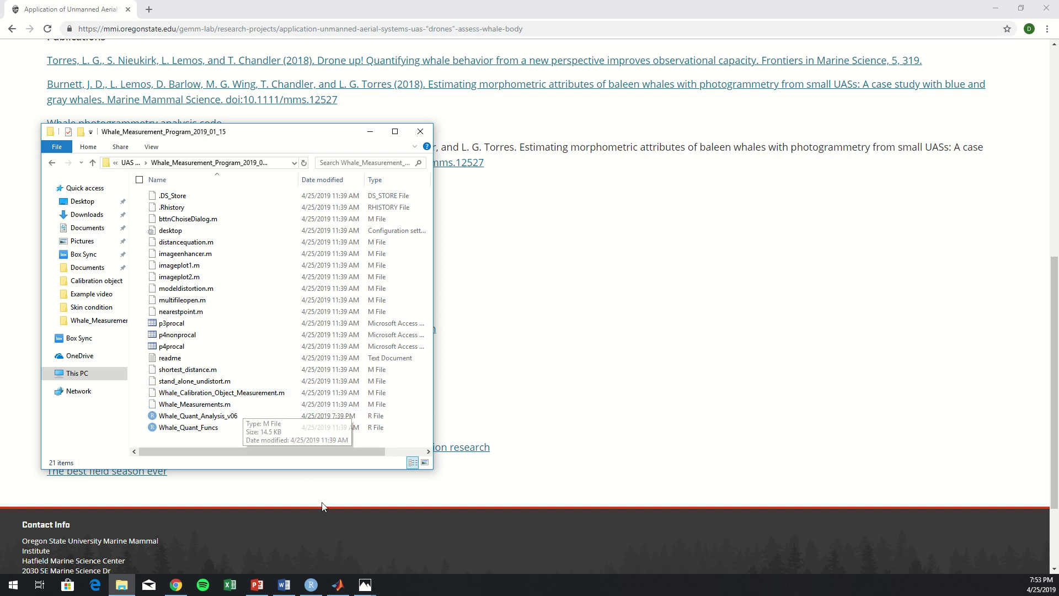
# - Switch to MATLAB, run Whale_Calibration_Object_Measurement.m, and choose No Calibration as the camera model
pyautogui.click(337, 586)
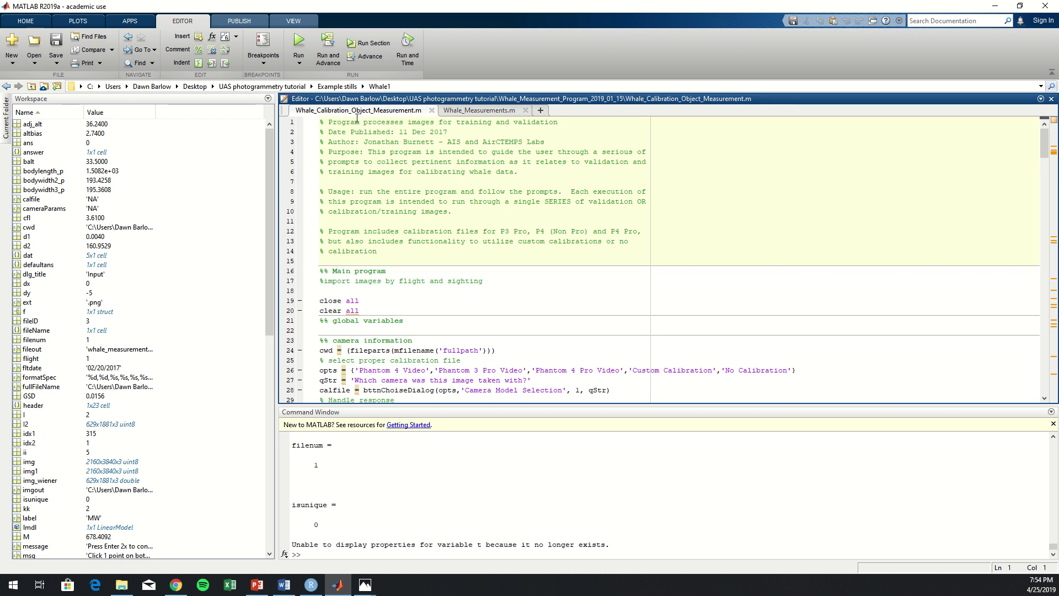
pyautogui.click(299, 44)
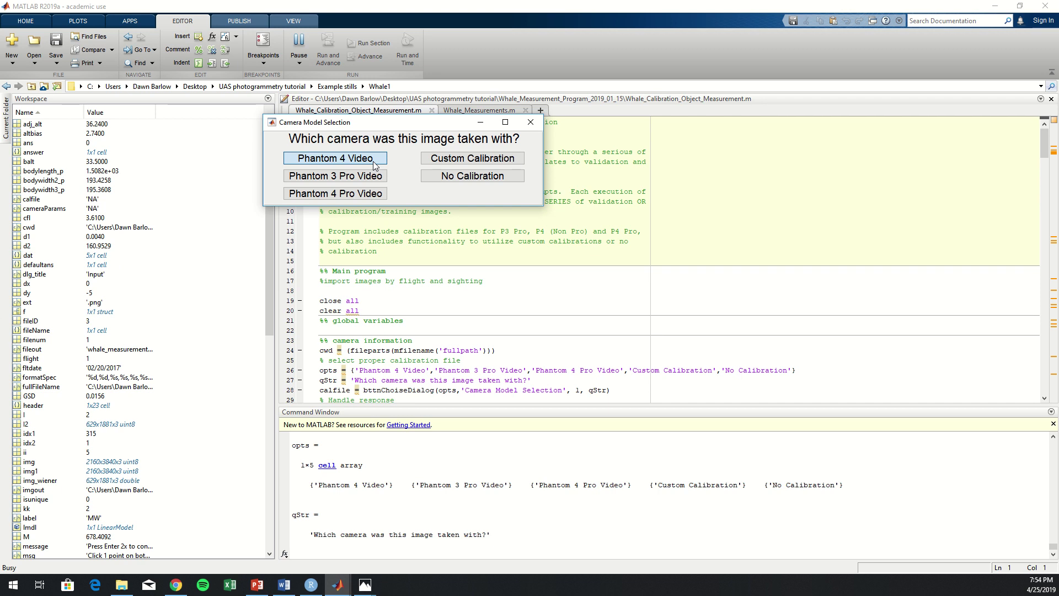
pyautogui.click(376, 160)
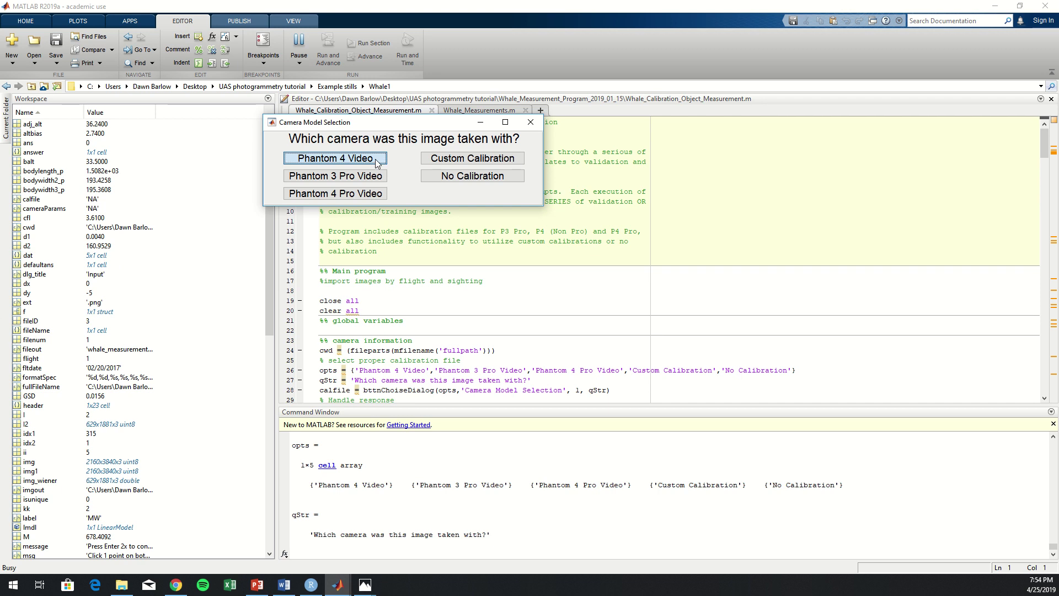
pyautogui.click(487, 176)
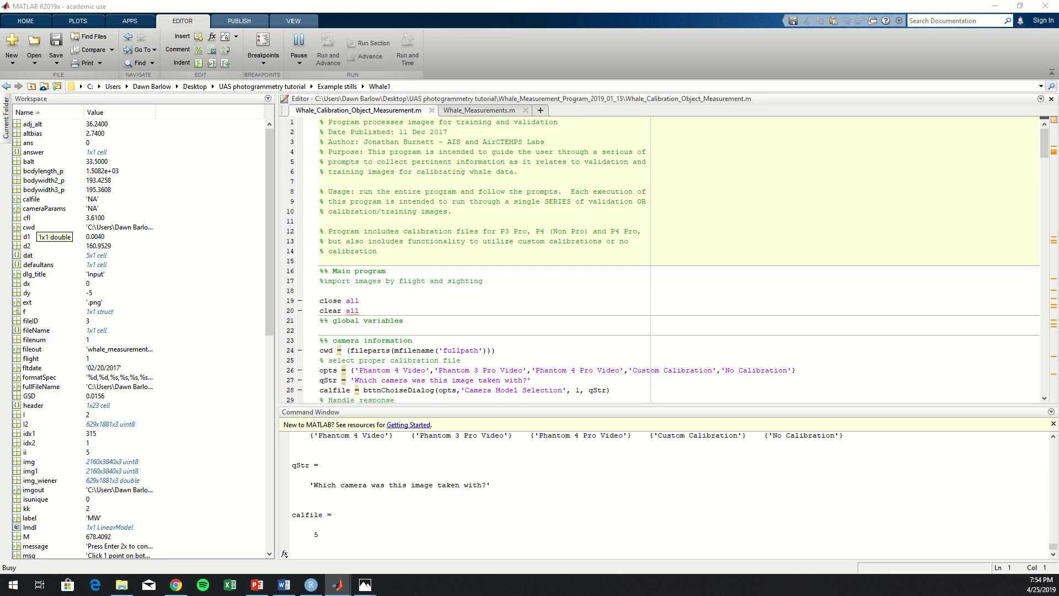
pyautogui.moveTo(216, 99); pyautogui.dragTo(406, 122)
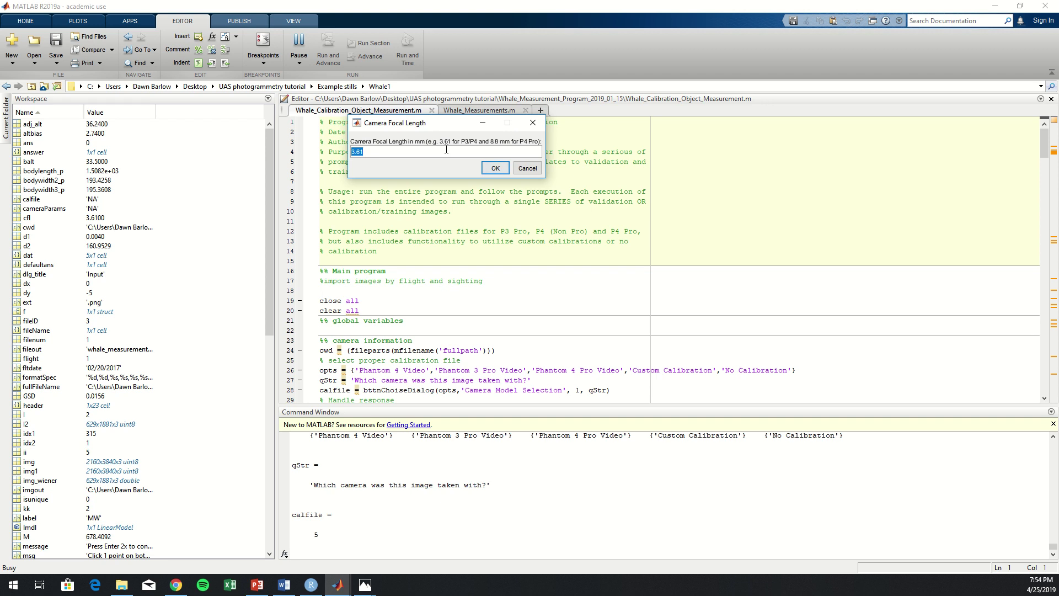
# - Accept 3.61 mm focal length, 0.00155 mm pixel pitch and object name white_board, and set the scaling object length to 2000 mm
pyautogui.click(493, 170)
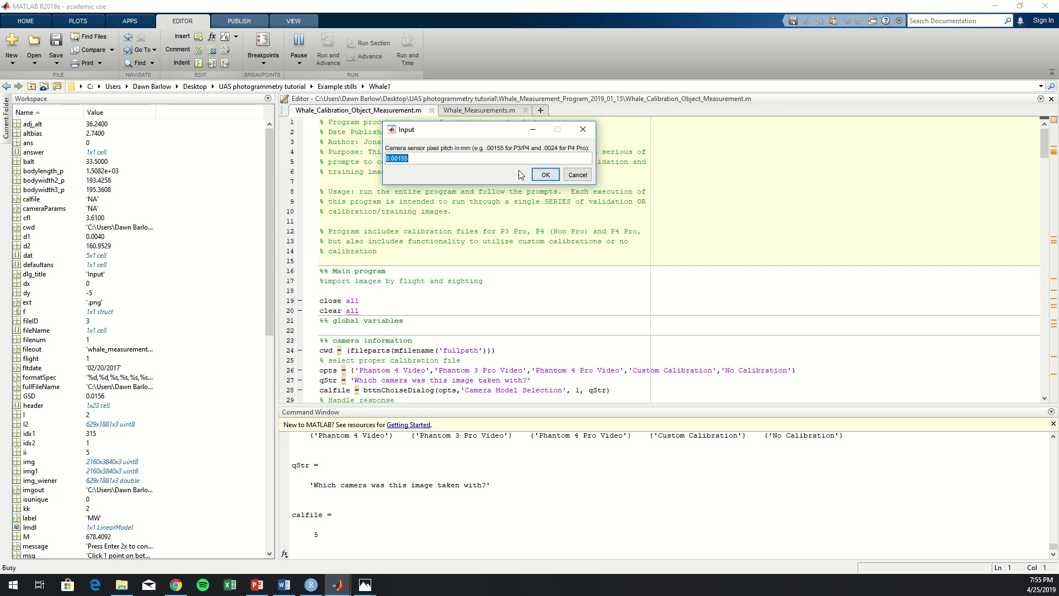
pyautogui.click(544, 176)
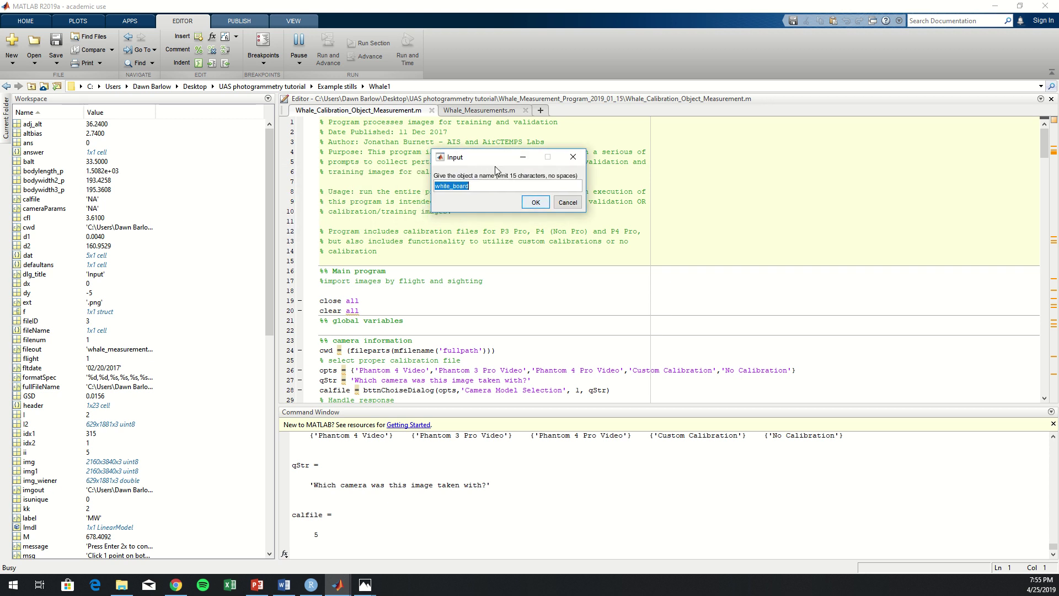
pyautogui.click(535, 202)
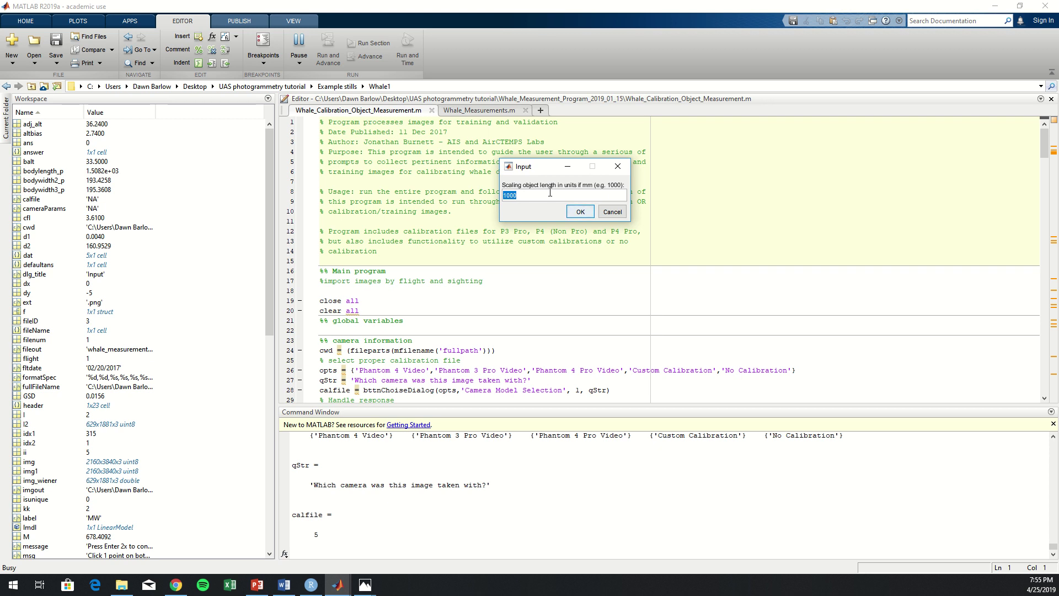
pyautogui.write('2000')
pyautogui.click(581, 212)
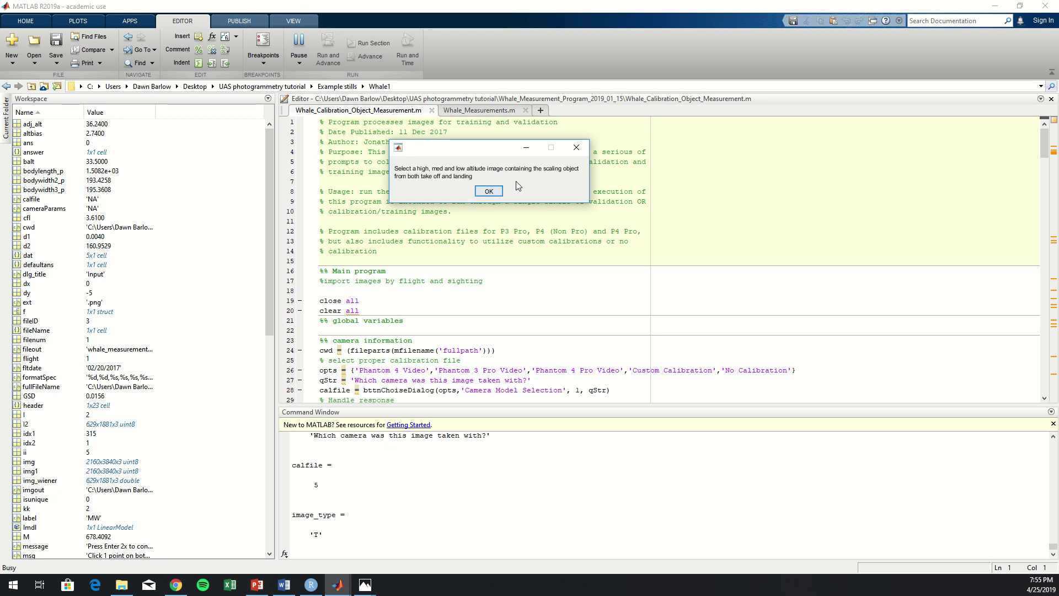
pyautogui.click(489, 191)
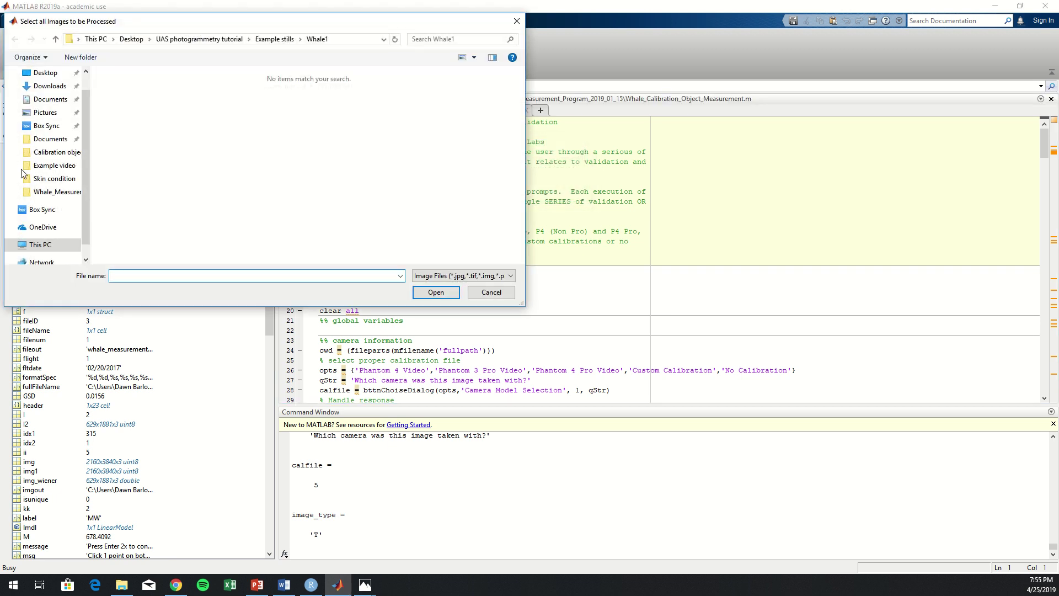
pyautogui.click(270, 42)
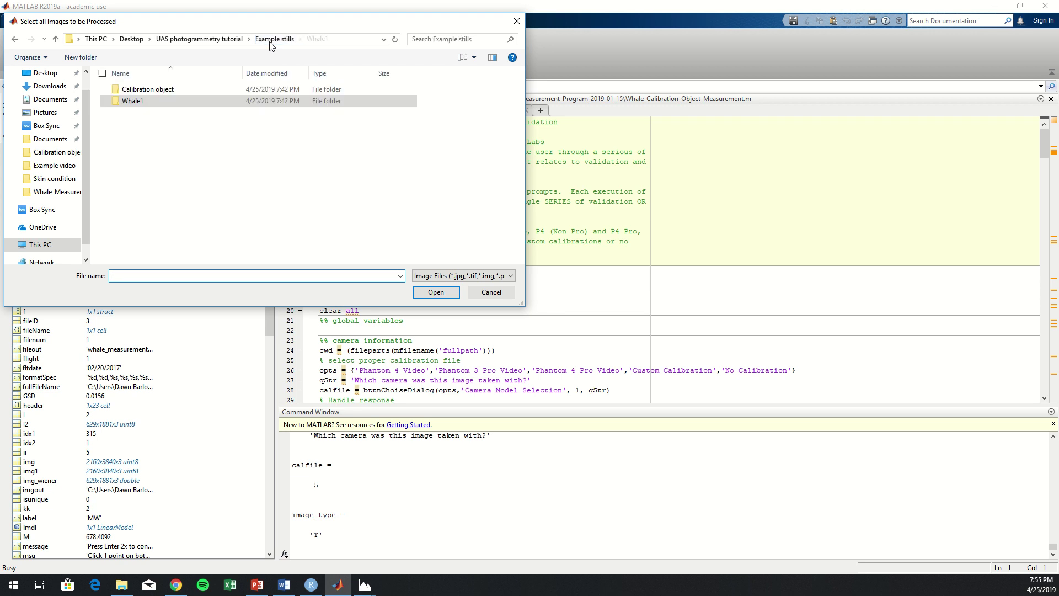
pyautogui.click(187, 92)
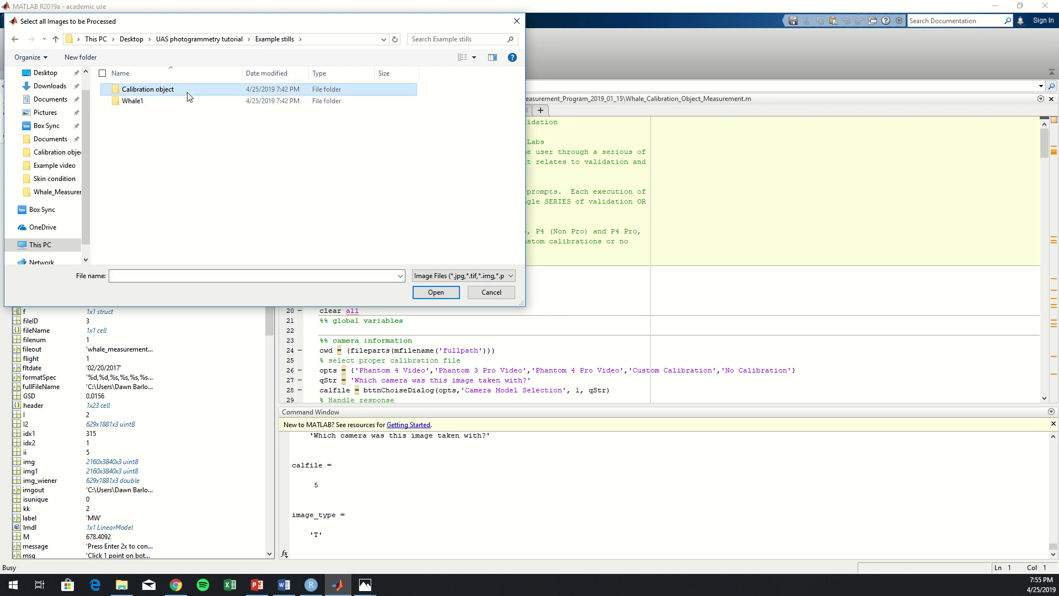
pyautogui.doubleClick(188, 96)
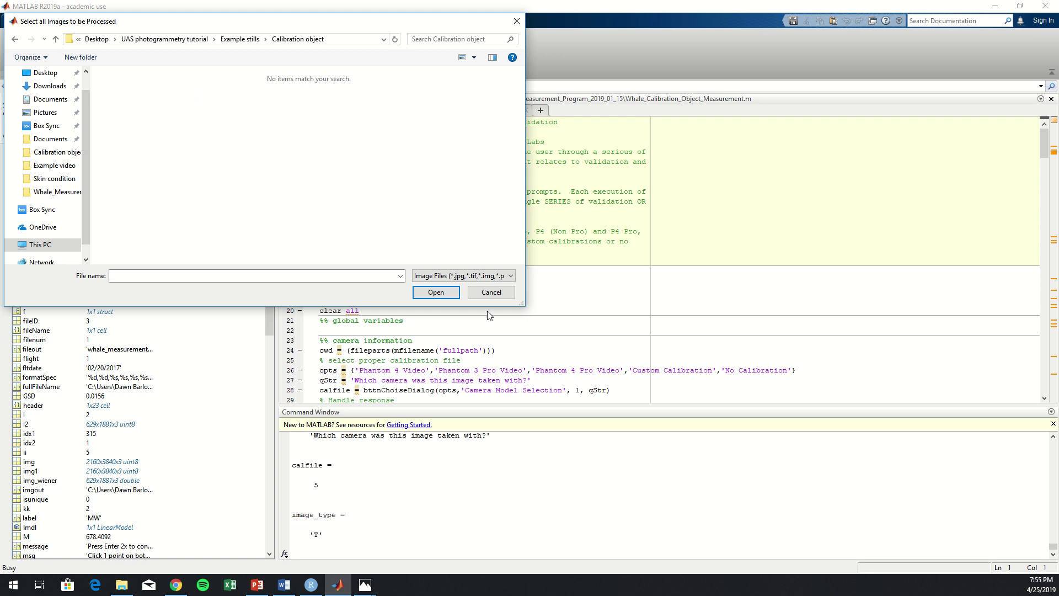
pyautogui.click(452, 278)
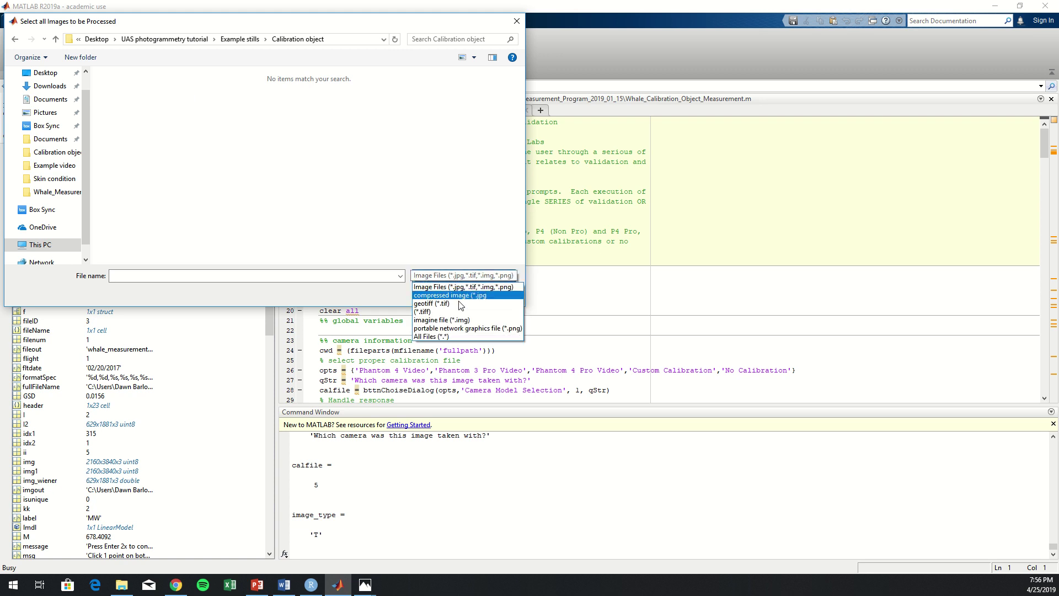
pyautogui.click(463, 338)
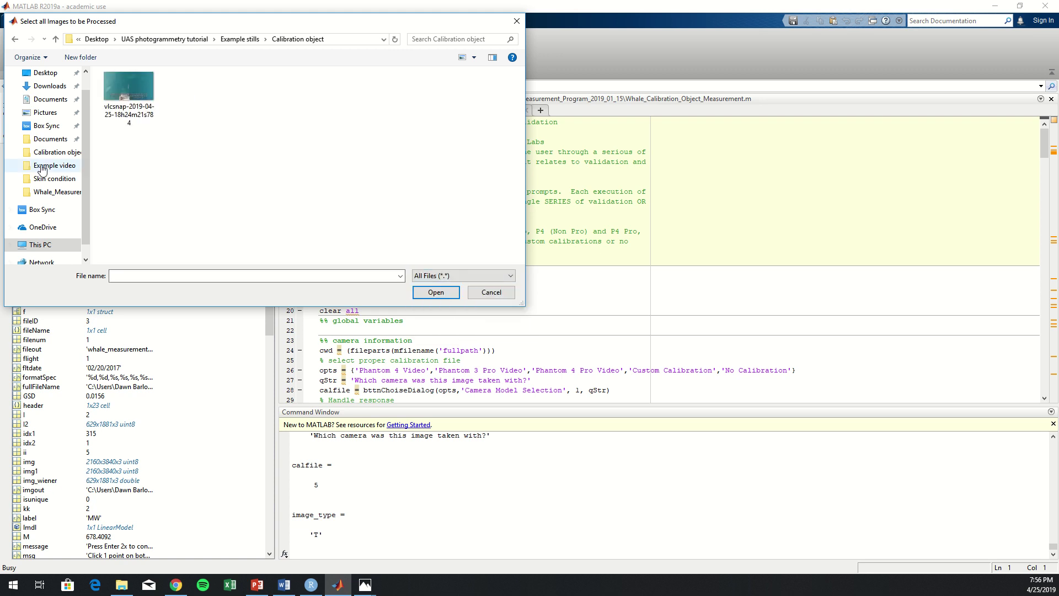
pyautogui.click(150, 87)
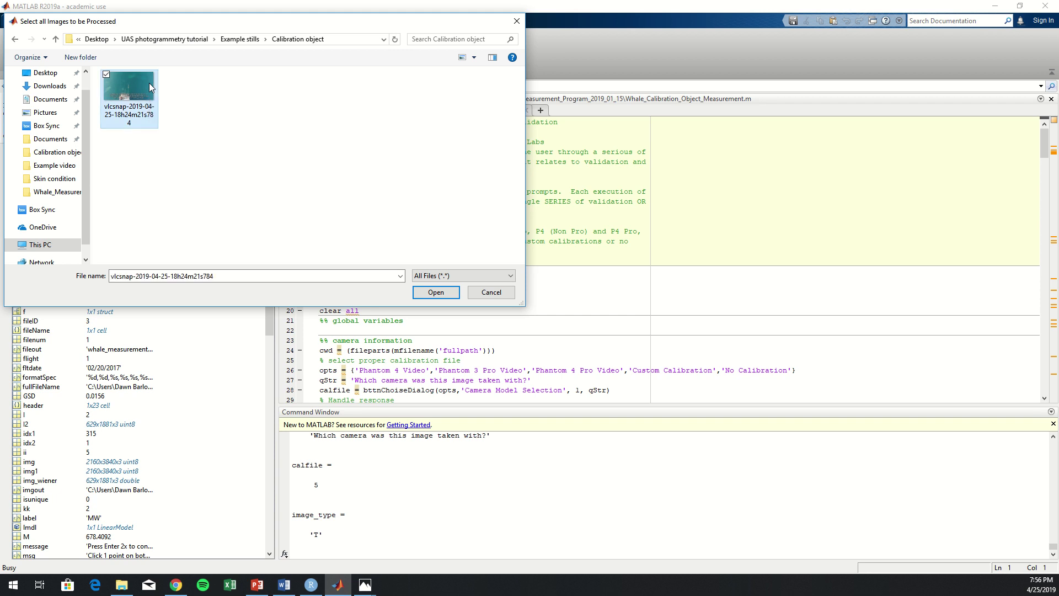
pyautogui.click(436, 293)
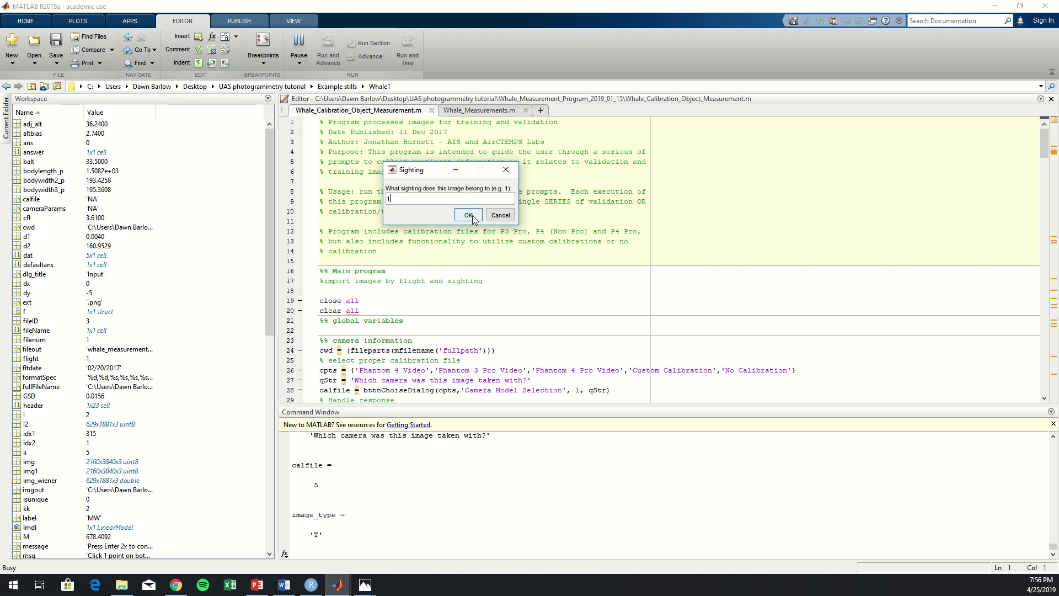
# - Assign the image to sighting 1 and flight 1, with 02/20/2017 as the date taken
pyautogui.click(468, 215)
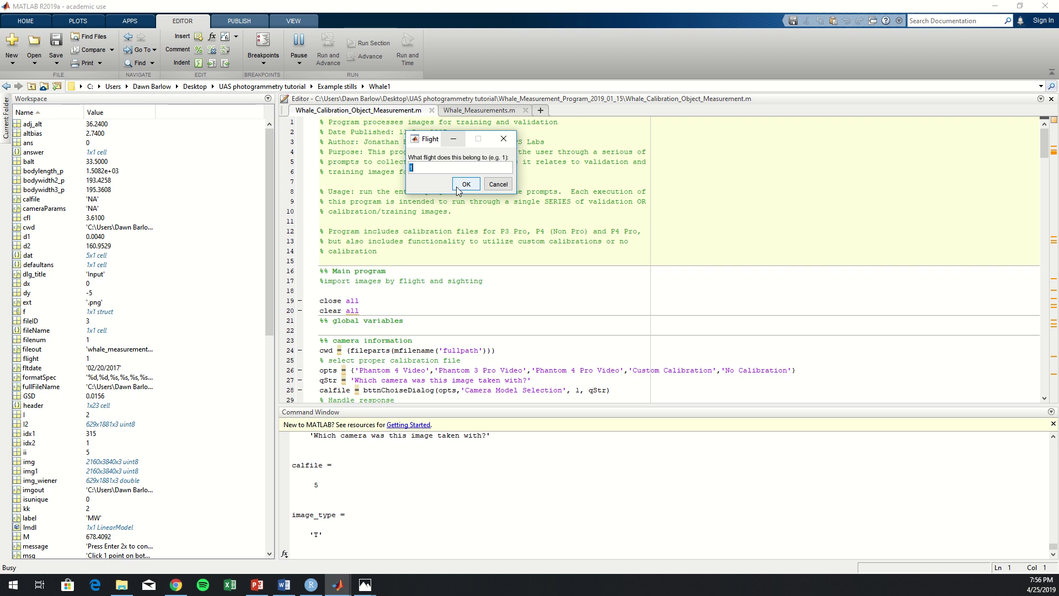
pyautogui.click(457, 186)
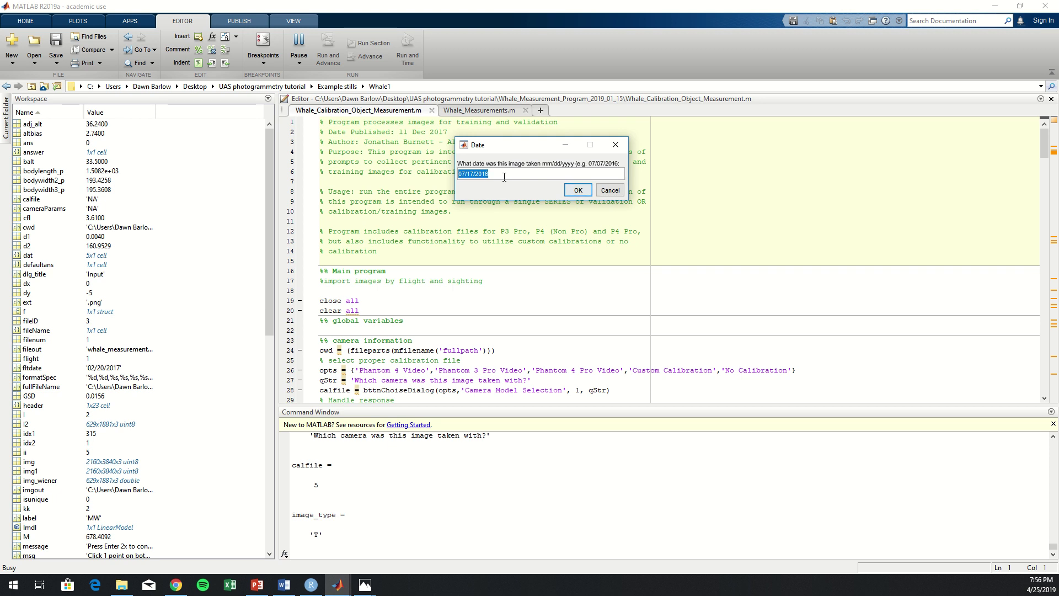
pyautogui.write('02/20/2017')
pyautogui.click(574, 190)
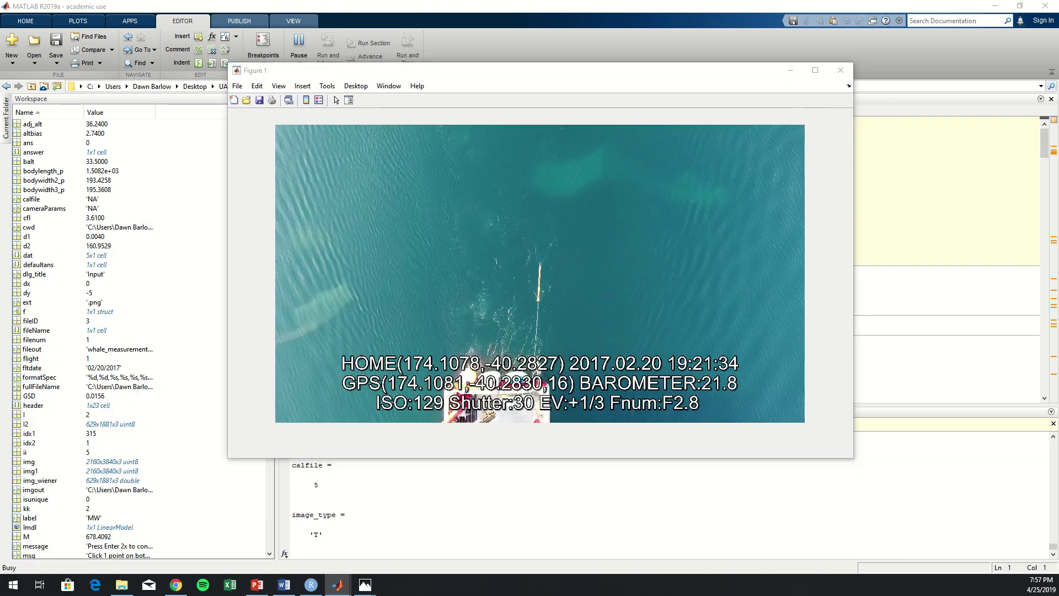
# - Bound the floating calibration board with a rectangle and crop the image to it
pyautogui.moveTo(384, 185)
pyautogui.mouseDown()
pyautogui.moveTo(325, 111)
pyautogui.moveTo(311, 119)
pyautogui.mouseUp()
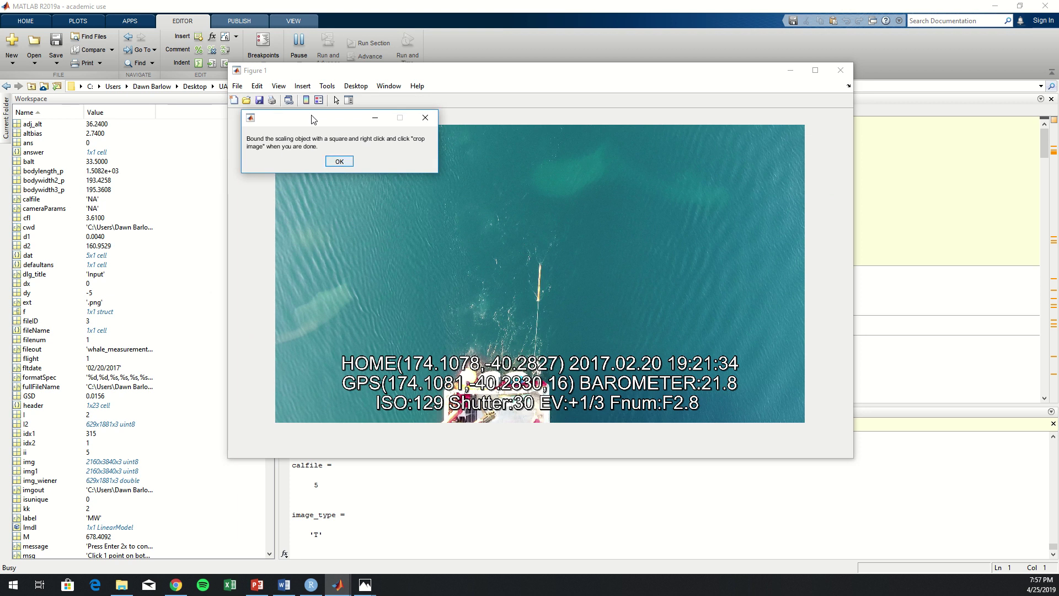
pyautogui.click(339, 162)
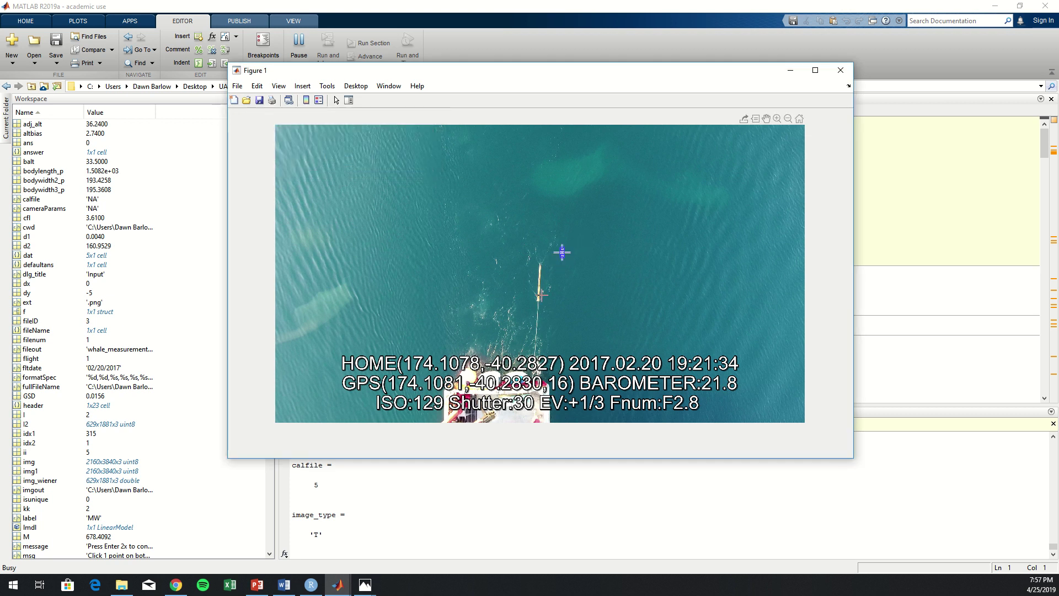
pyautogui.moveTo(563, 249); pyautogui.dragTo(516, 319)
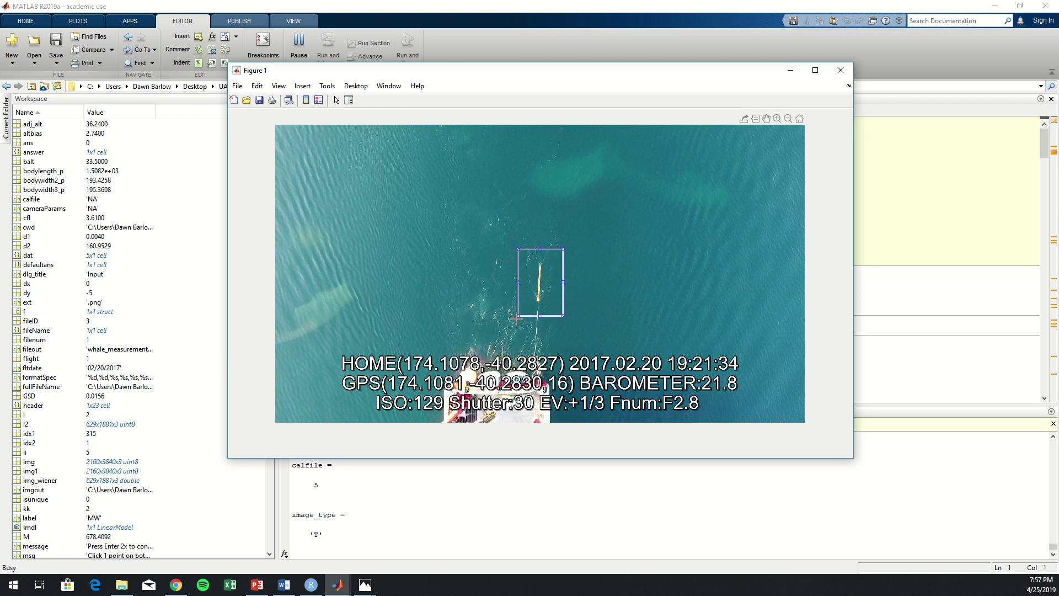
pyautogui.rightClick(535, 289)
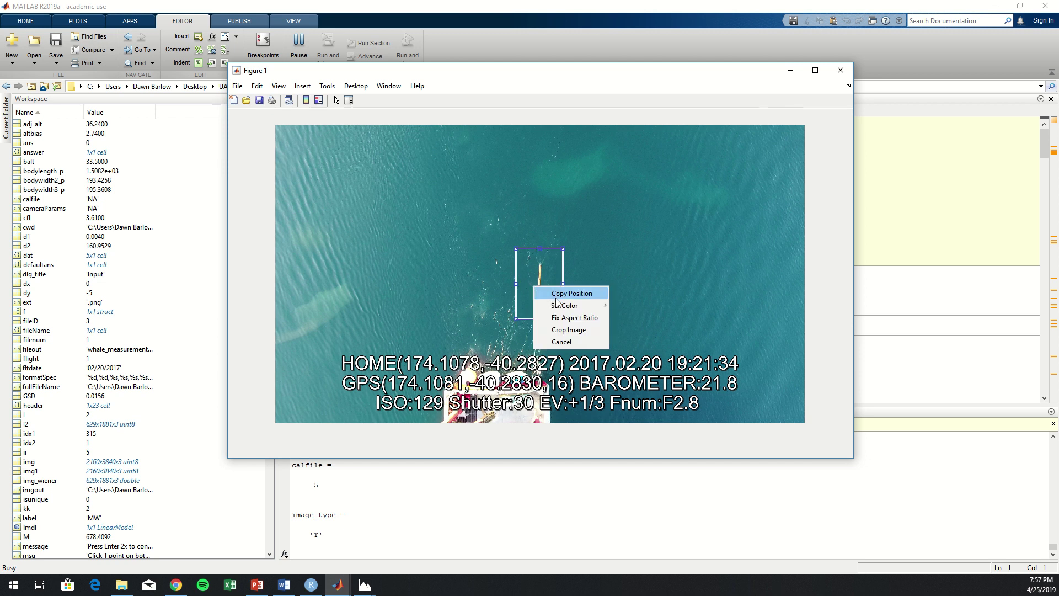
pyautogui.click(576, 333)
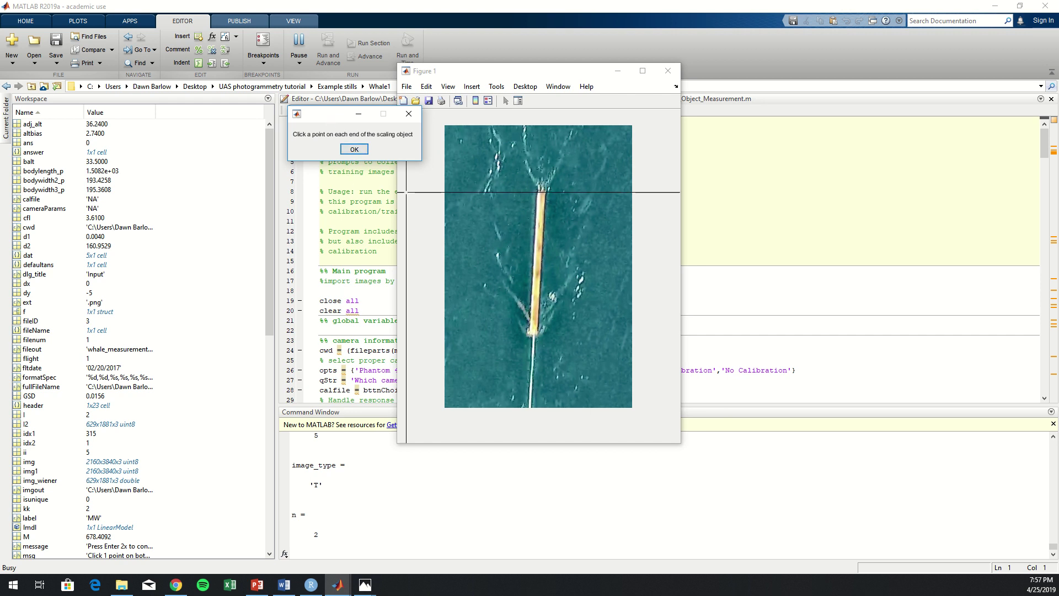
# - Mark both ends of the calibration board in the cropped image and continue past the measurement prompts
pyautogui.click(541, 189)
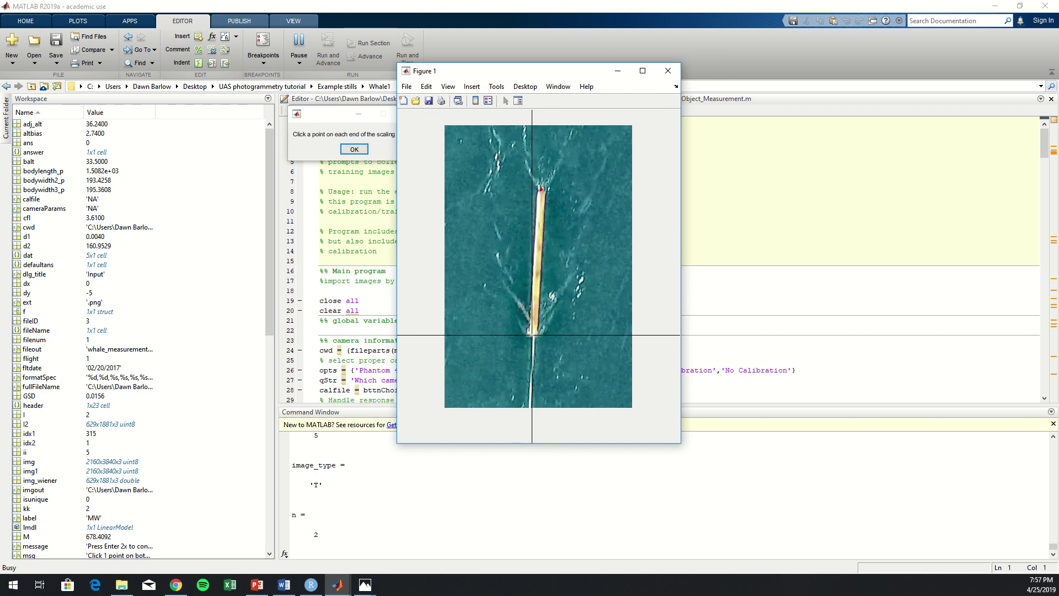
pyautogui.click(532, 335)
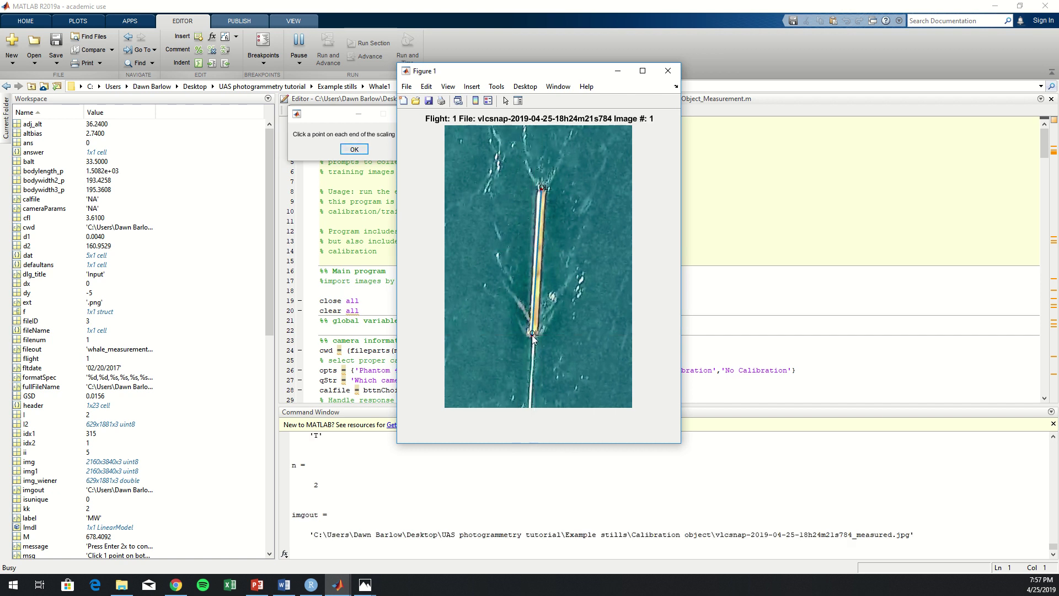
pyautogui.click(355, 149)
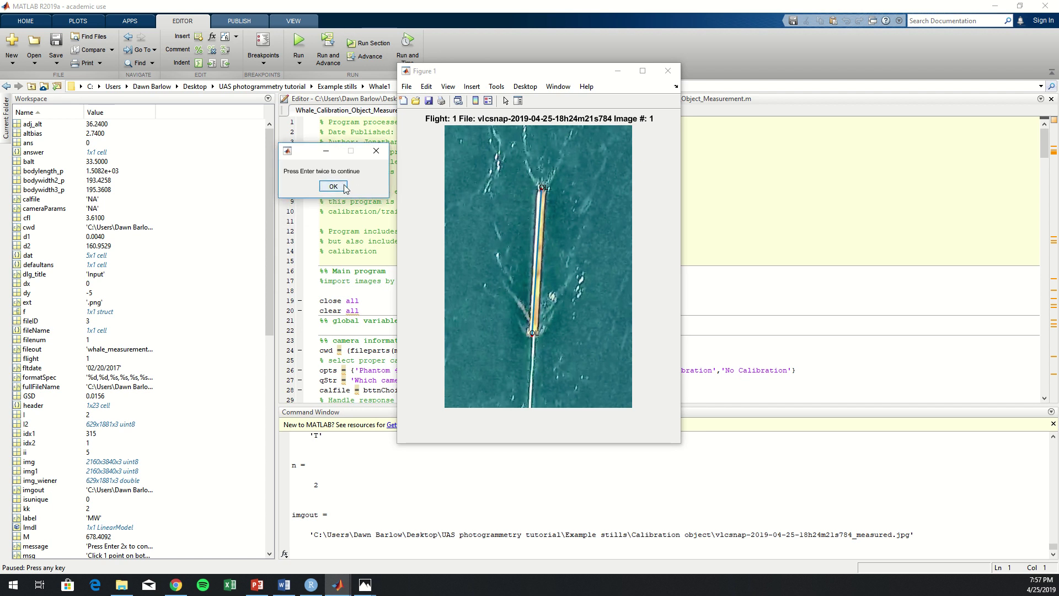
pyautogui.click(333, 186)
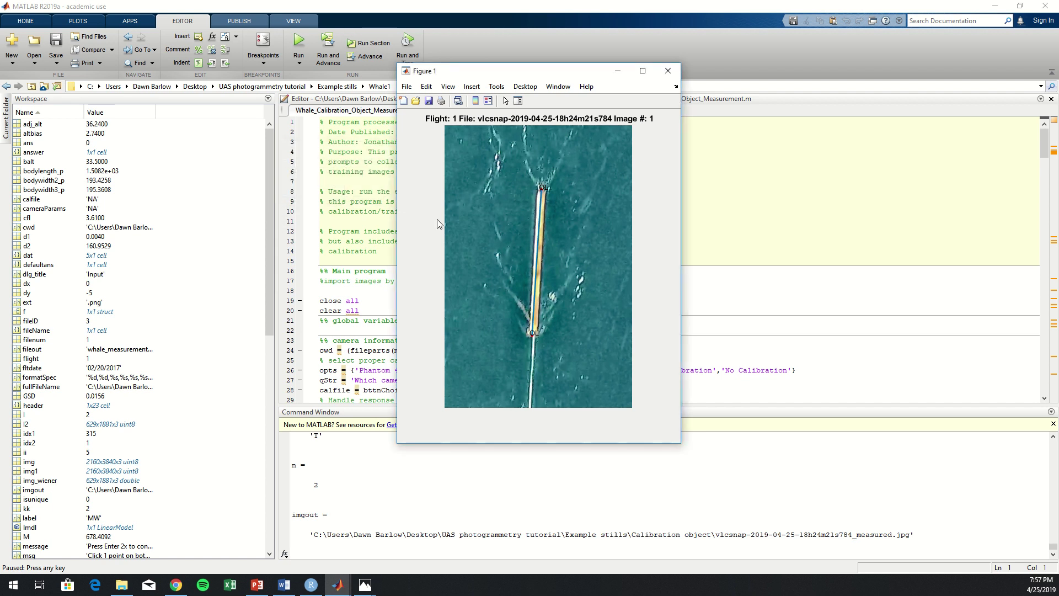
pyautogui.press('Return')
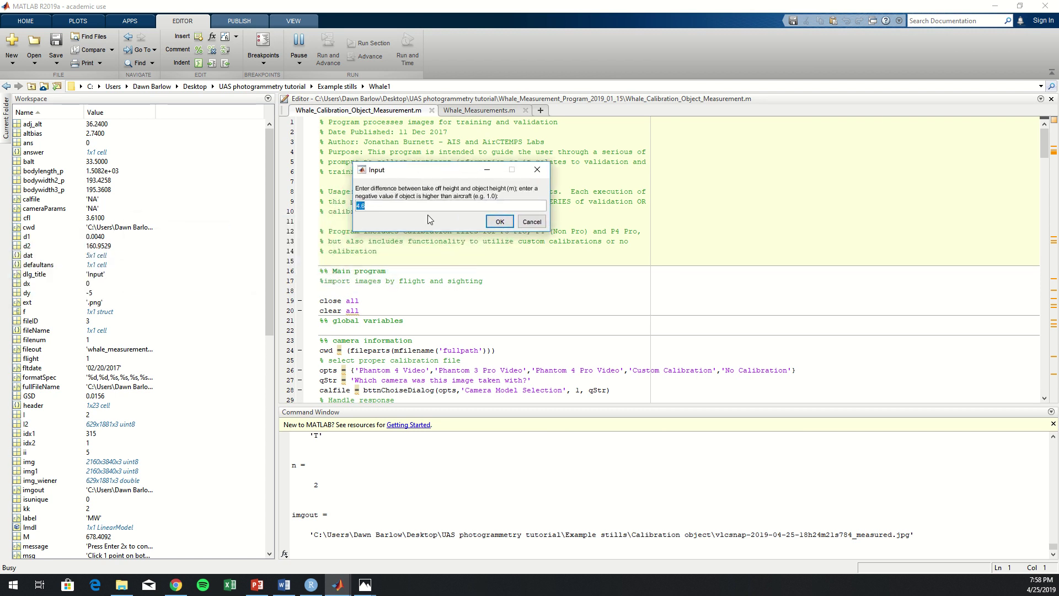
# - Accept 4.6 m as the difference between take-off height and object height
pyautogui.click(504, 224)
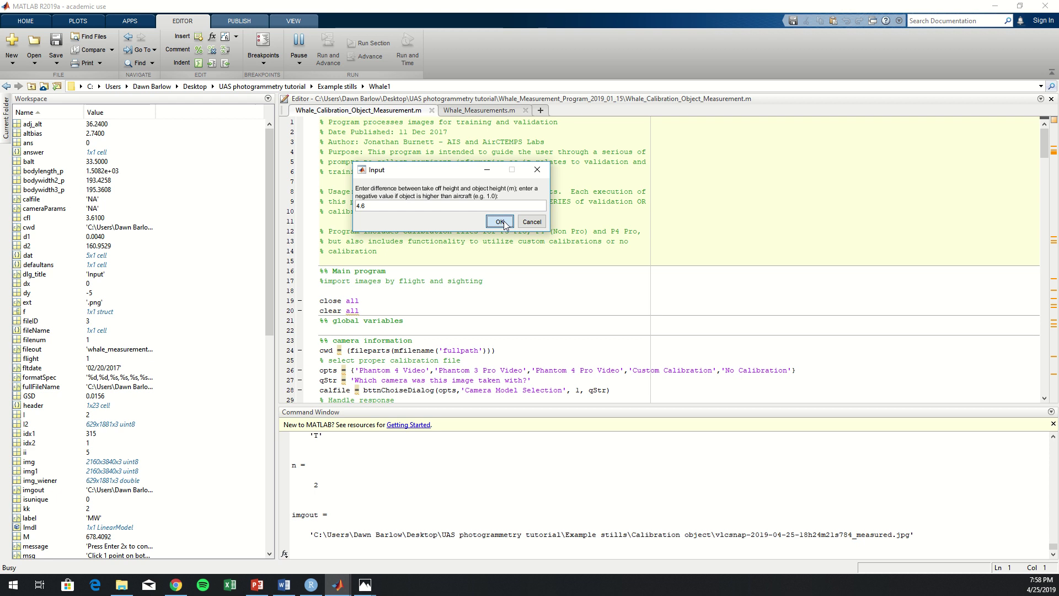
pyautogui.click(504, 223)
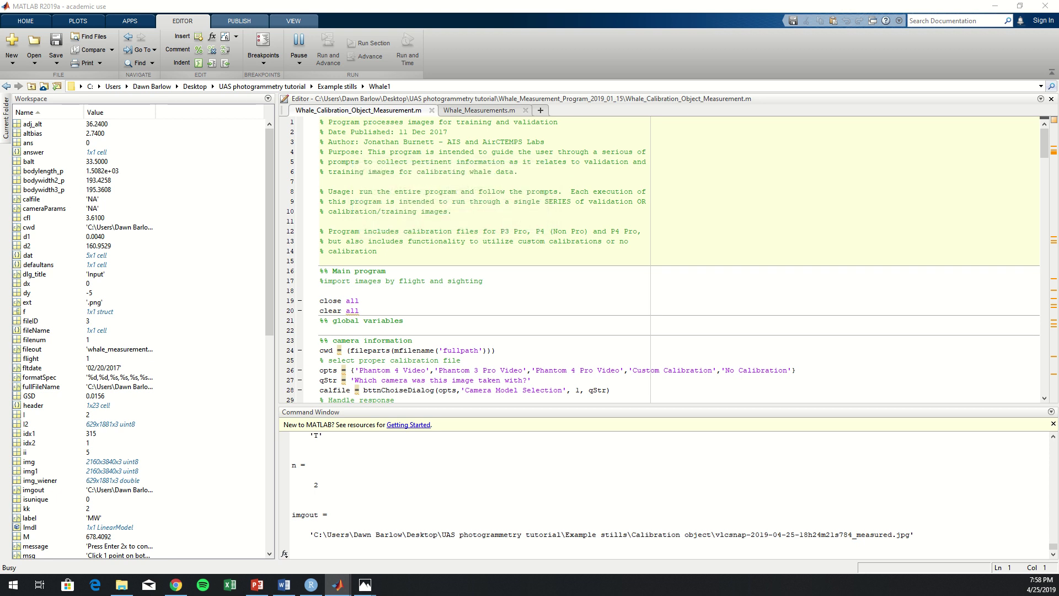
# - Check the barometer reading on the calibration still in Photos, and enter 21.8 m as the image altitude in MATLAB
pyautogui.moveTo(165, 259); pyautogui.dragTo(671, 151)
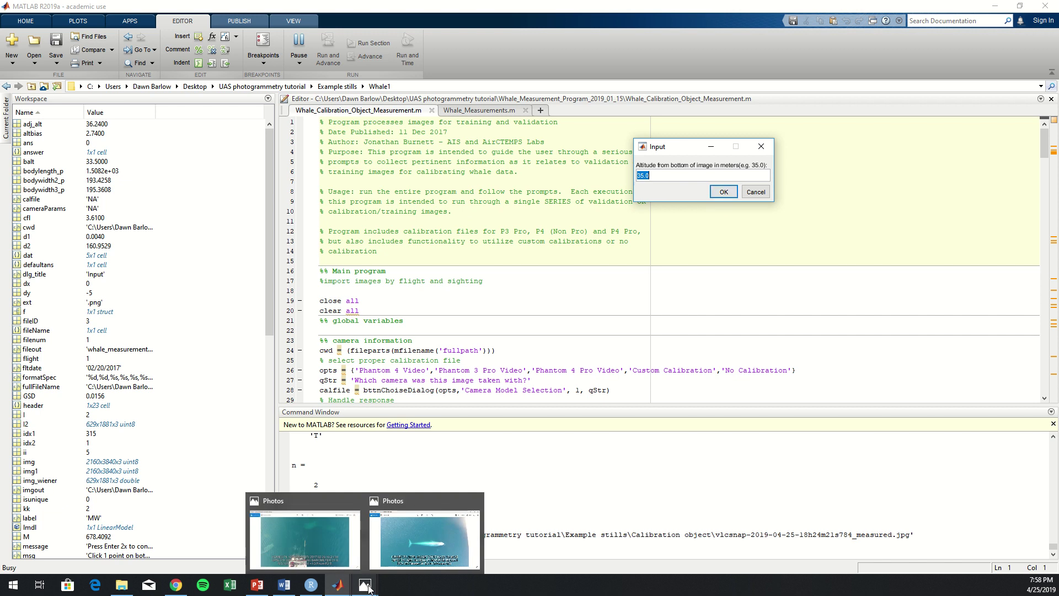
pyautogui.moveTo(341, 588)
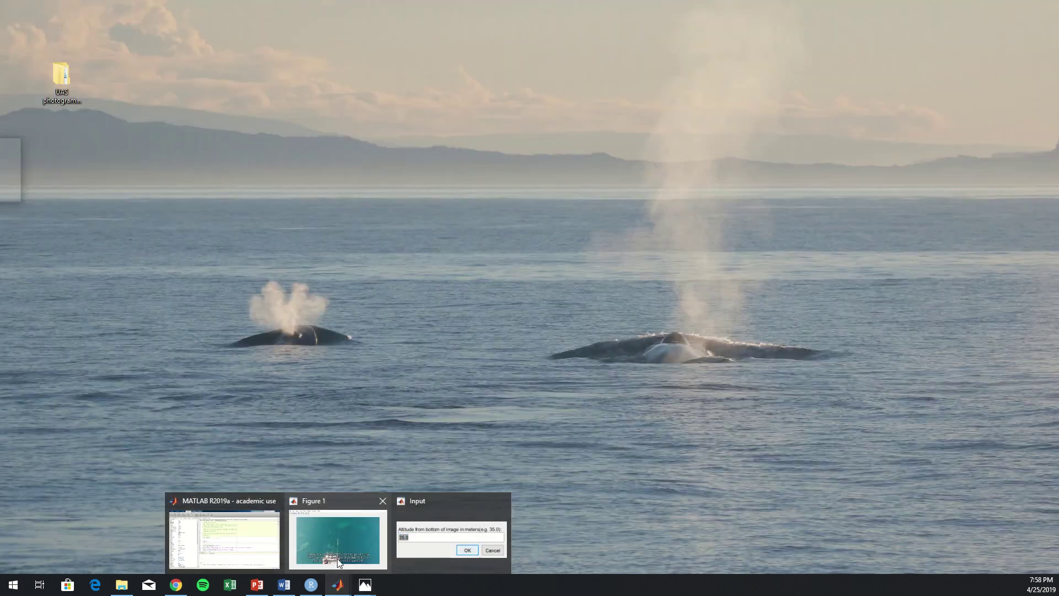
pyautogui.click(338, 557)
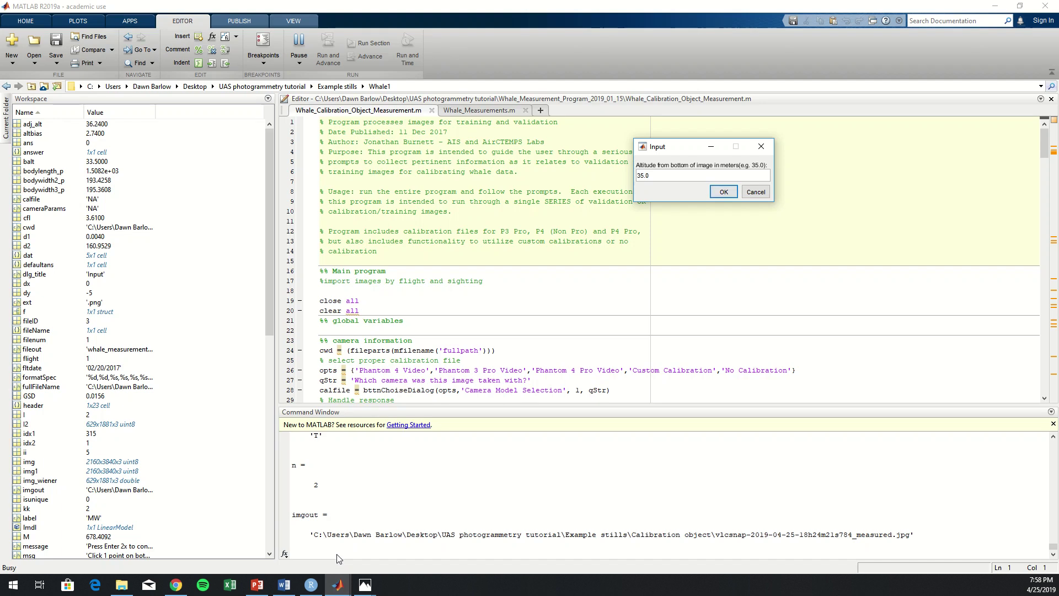
pyautogui.moveTo(365, 586)
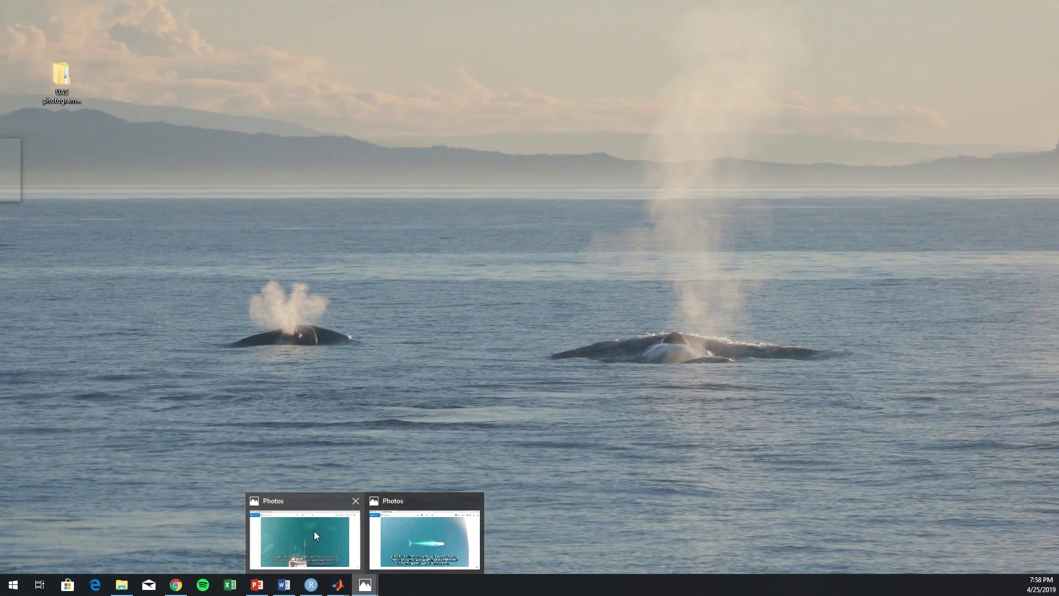
pyautogui.click(313, 531)
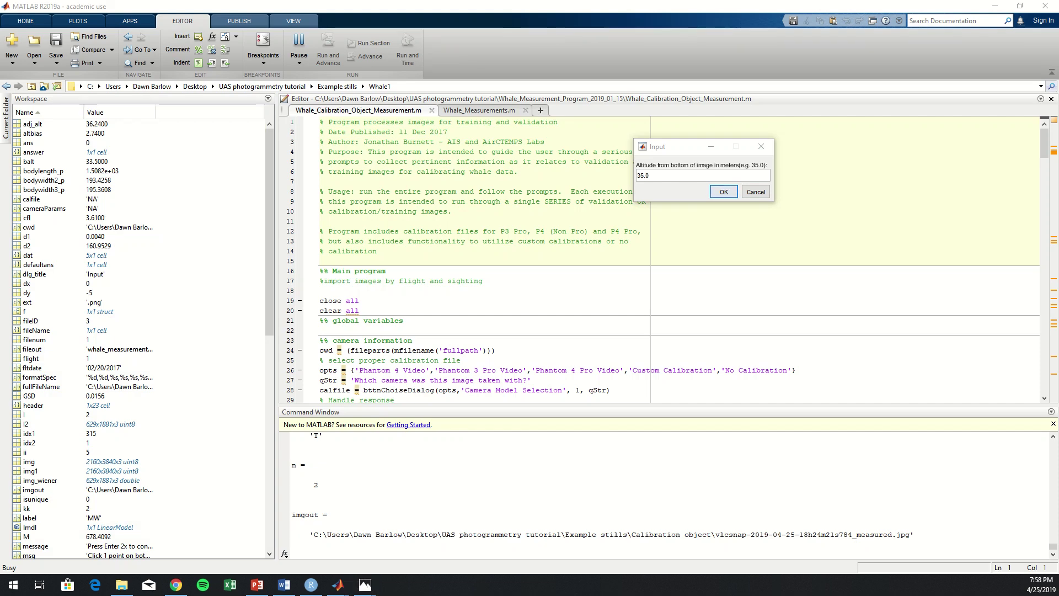
pyautogui.moveTo(0, 92); pyautogui.dragTo(342, 92)
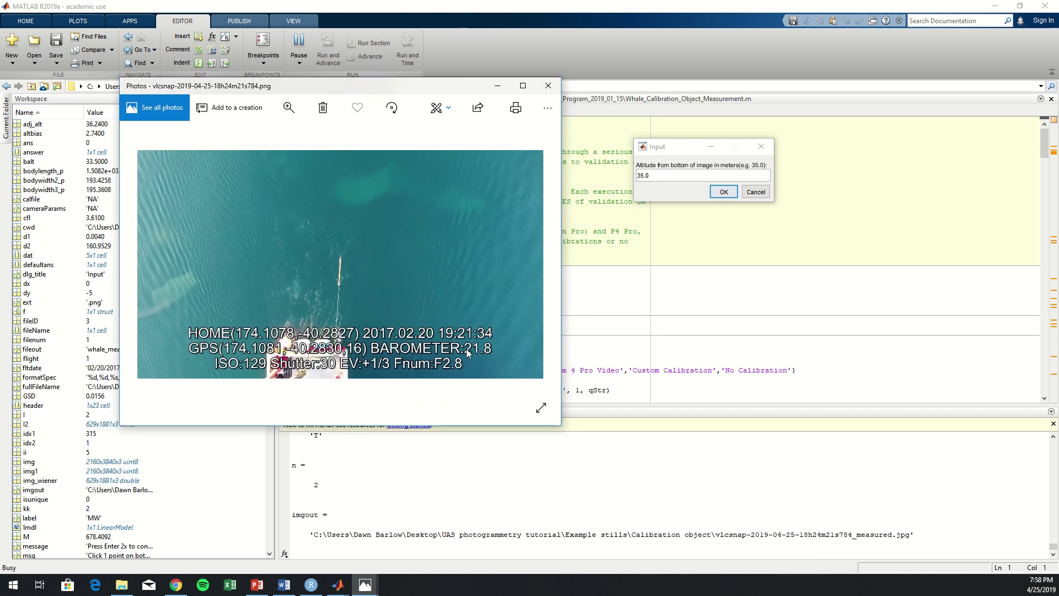
pyautogui.click(497, 85)
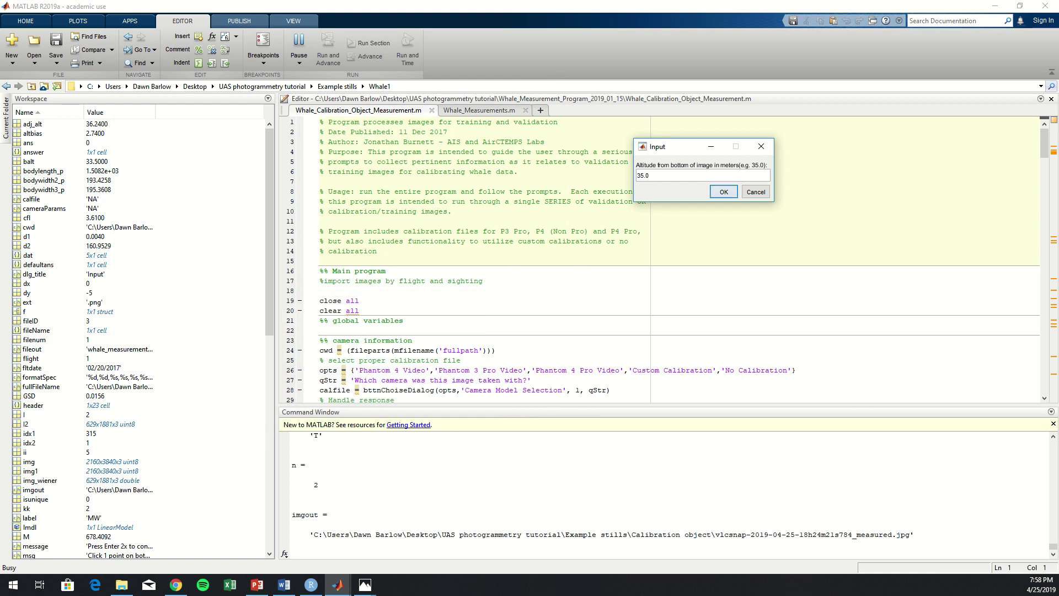
pyautogui.doubleClick(635, 177)
pyautogui.write('21.8')
pyautogui.click(718, 193)
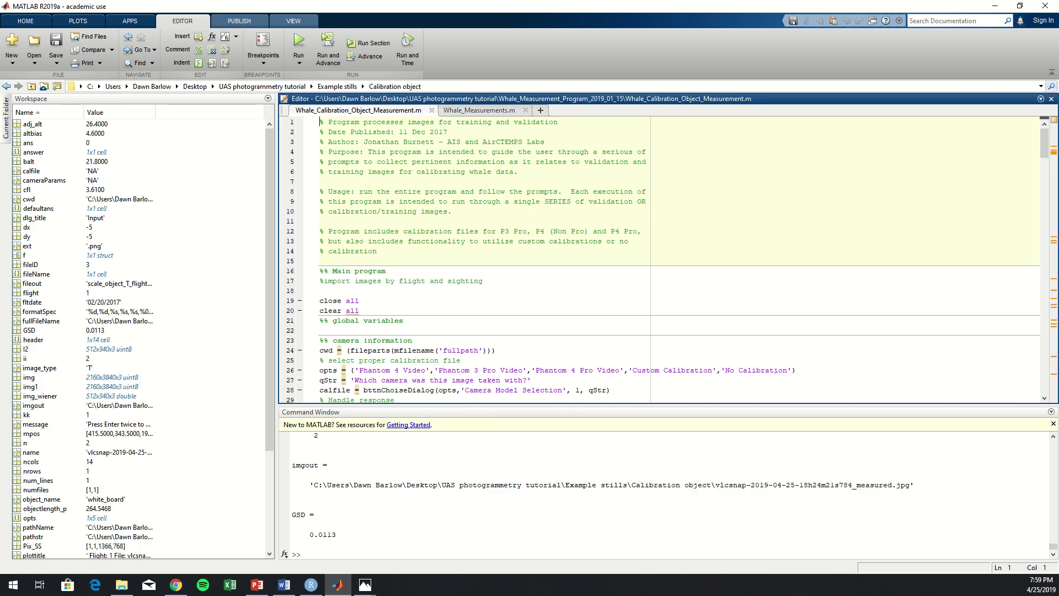
# - Switch to File Explorer and browse to the Calibration object folder inside Example stills
pyautogui.click(428, 546)
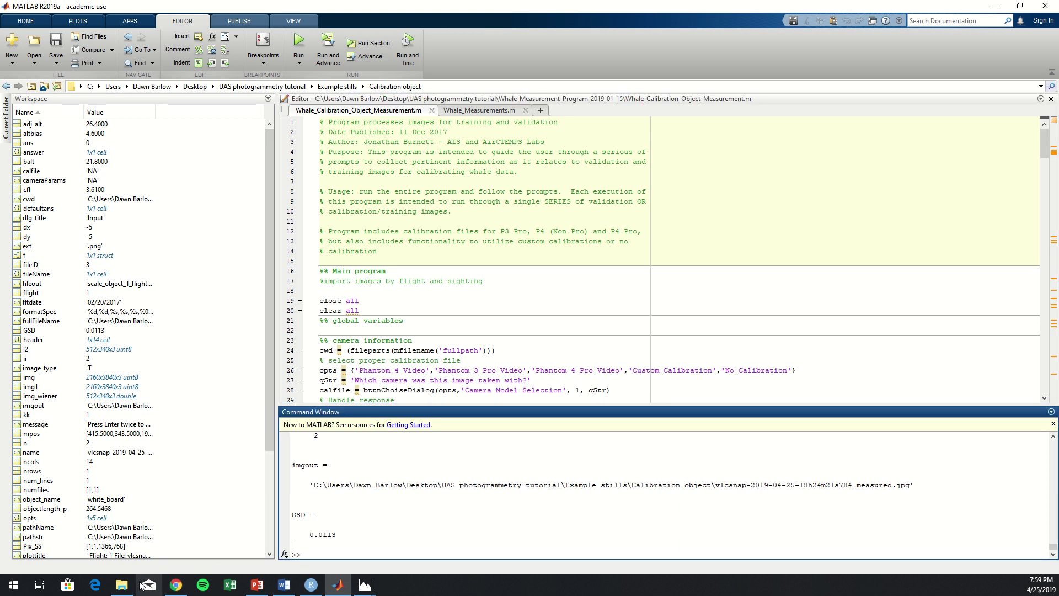
pyautogui.click(121, 584)
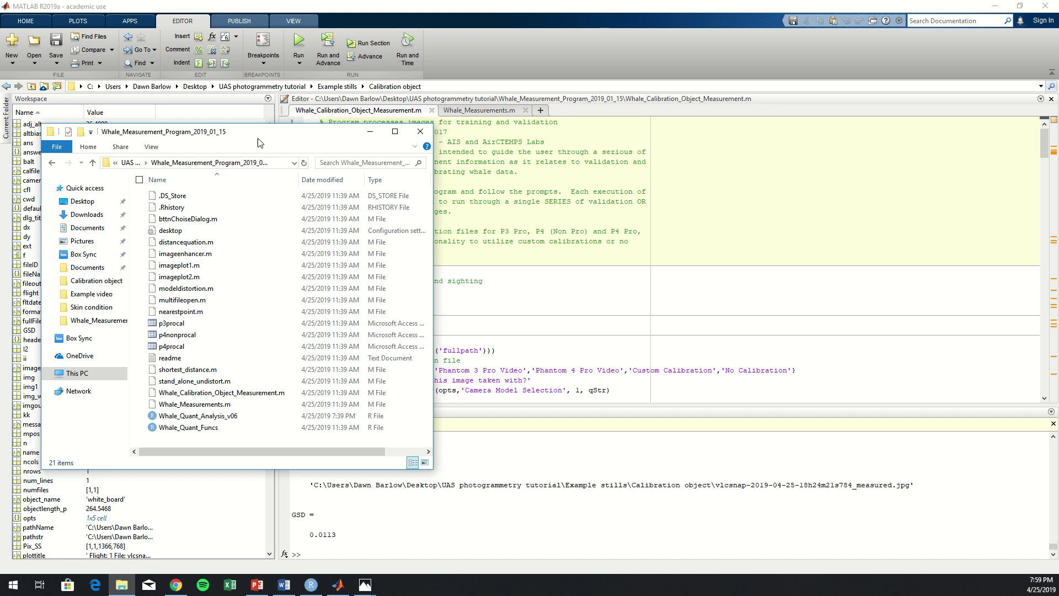
pyautogui.moveTo(125, 131); pyautogui.dragTo(397, 100)
pyautogui.click(398, 132)
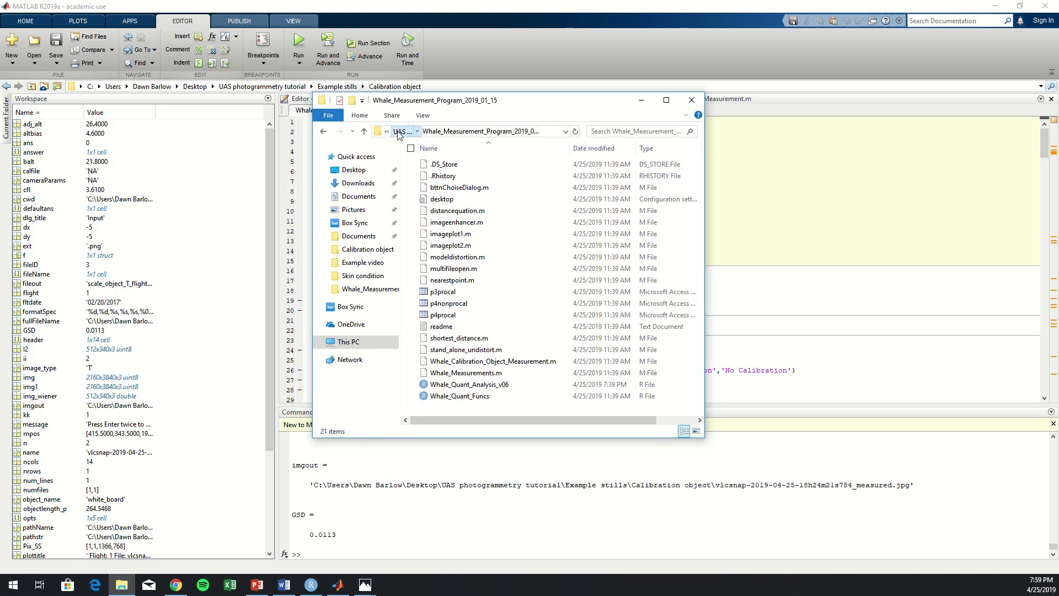
pyautogui.click(465, 164)
pyautogui.doubleClick(466, 167)
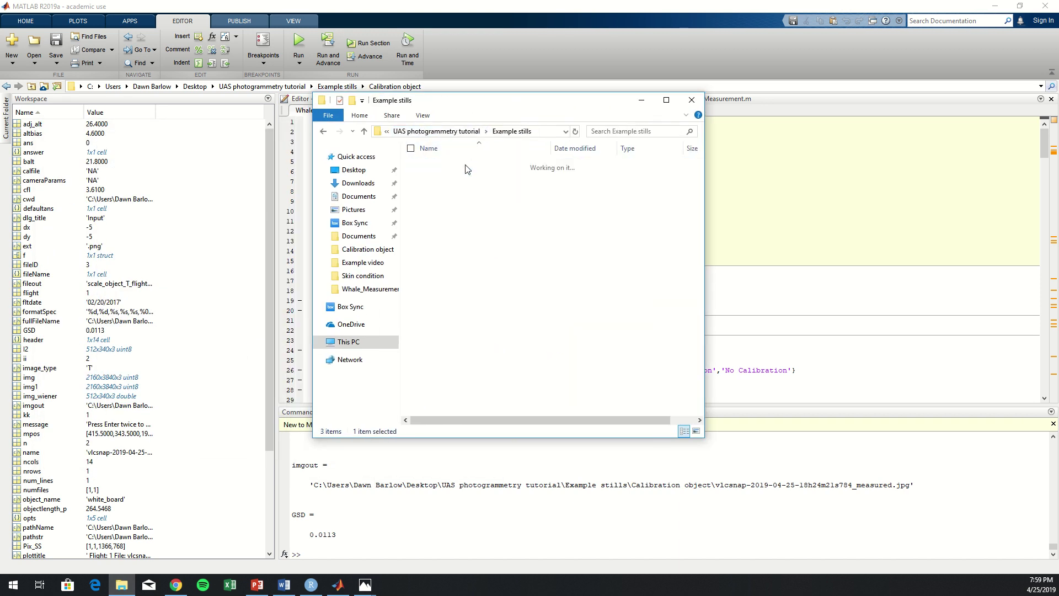
pyautogui.doubleClick(466, 166)
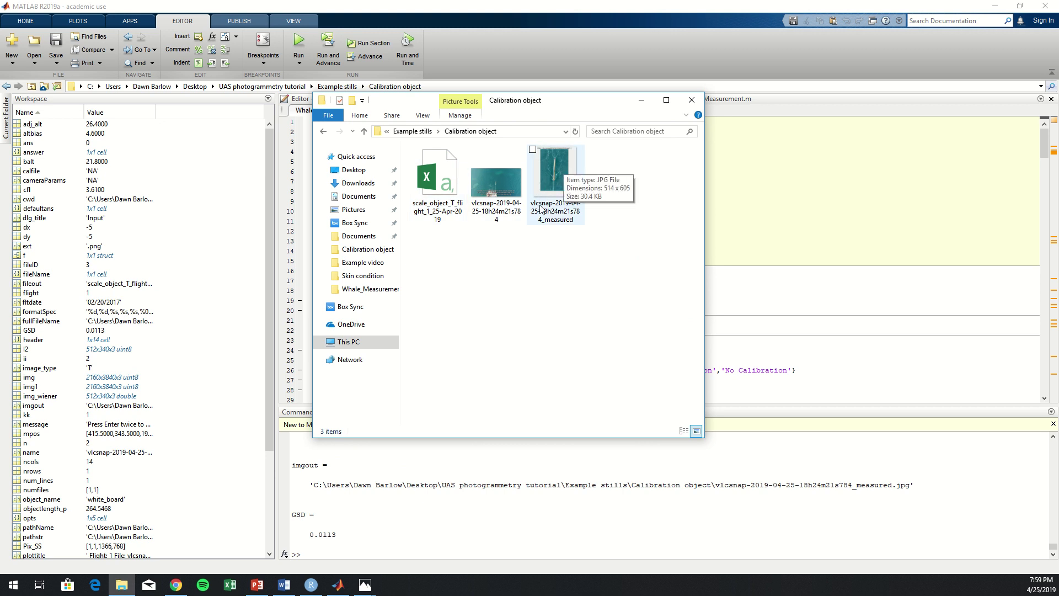
# - Review the scale_object_T_flight_1_25-Apr-2019 measurement output in Excel, close it, and return to MATLAB
pyautogui.click(442, 191)
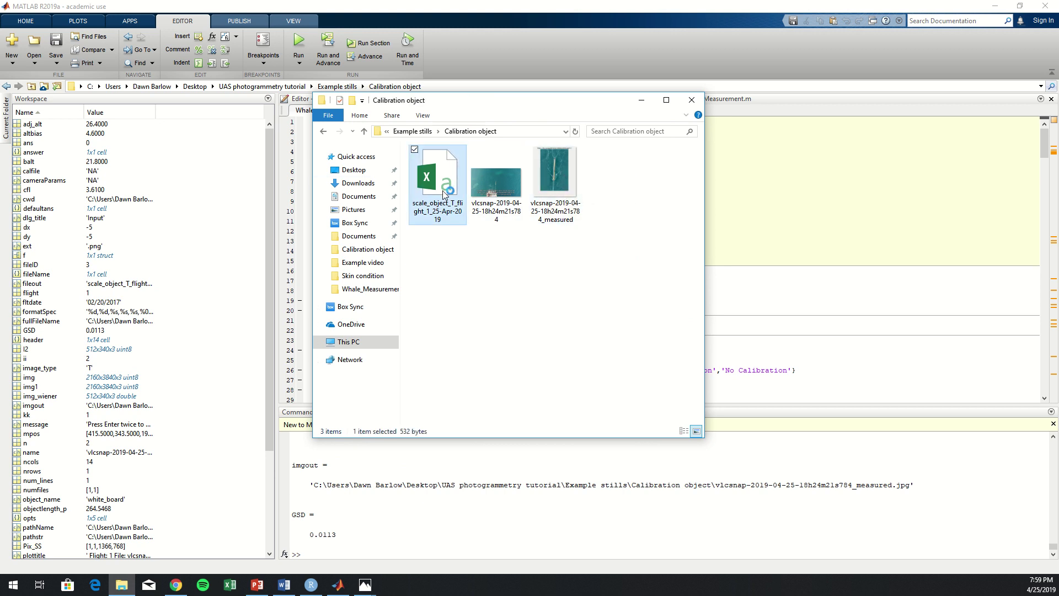
pyautogui.doubleClick(444, 193)
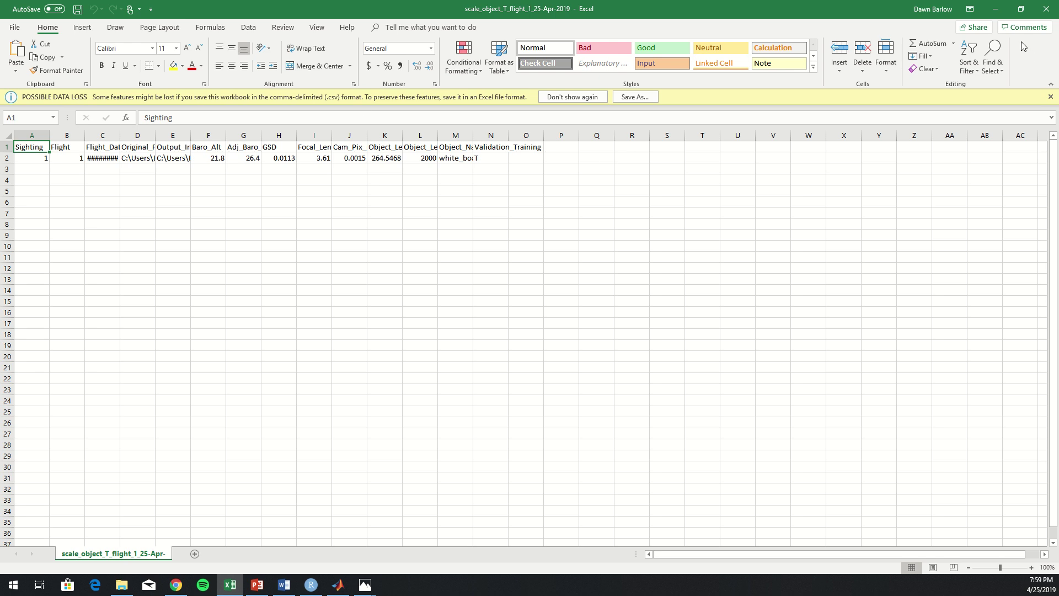
pyautogui.click(1047, 11)
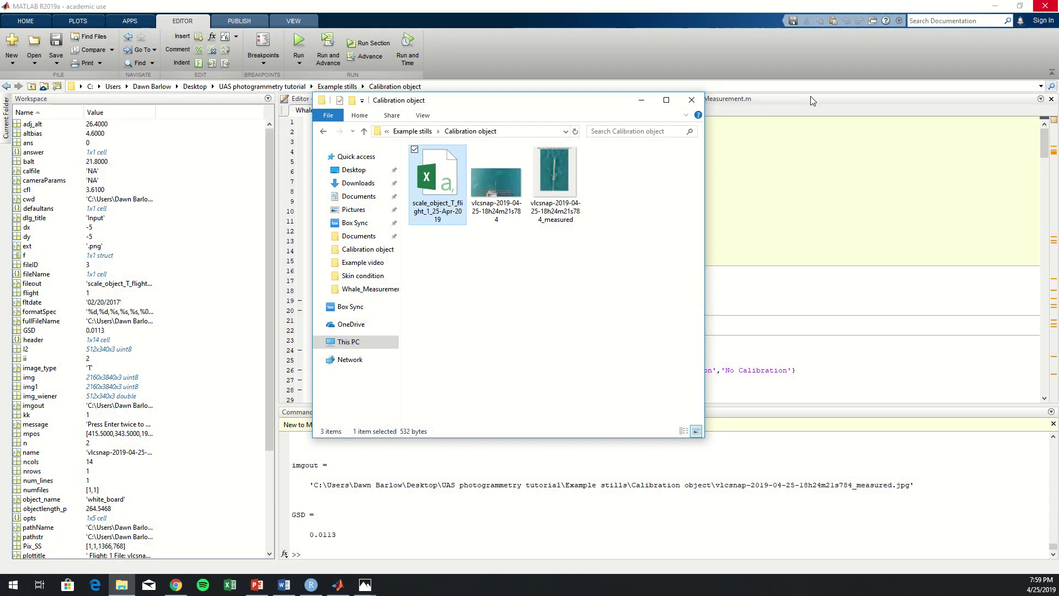
pyautogui.click(414, 133)
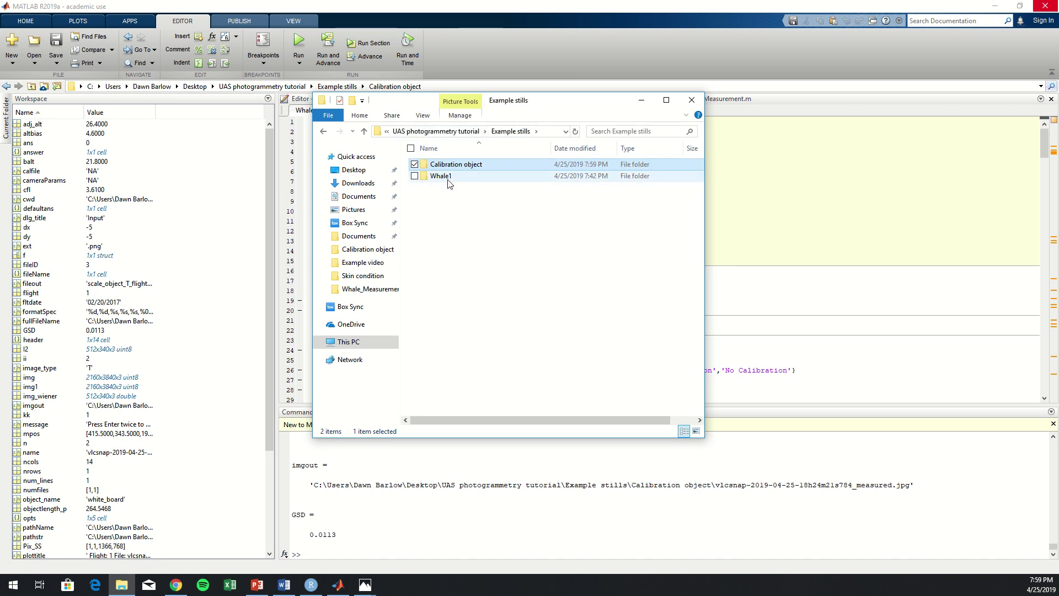
pyautogui.click(500, 8)
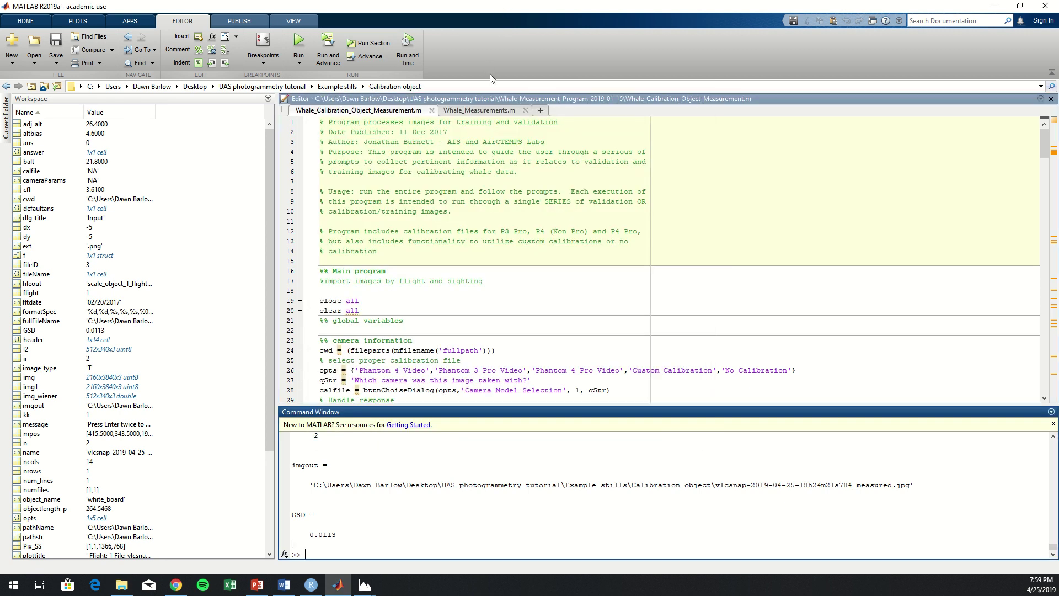
# - Run Whale_Measurements.m with No Calibration, a 3.61 mm focal length and a 0.00155 mm sensor pixel pitch
pyautogui.click(473, 113)
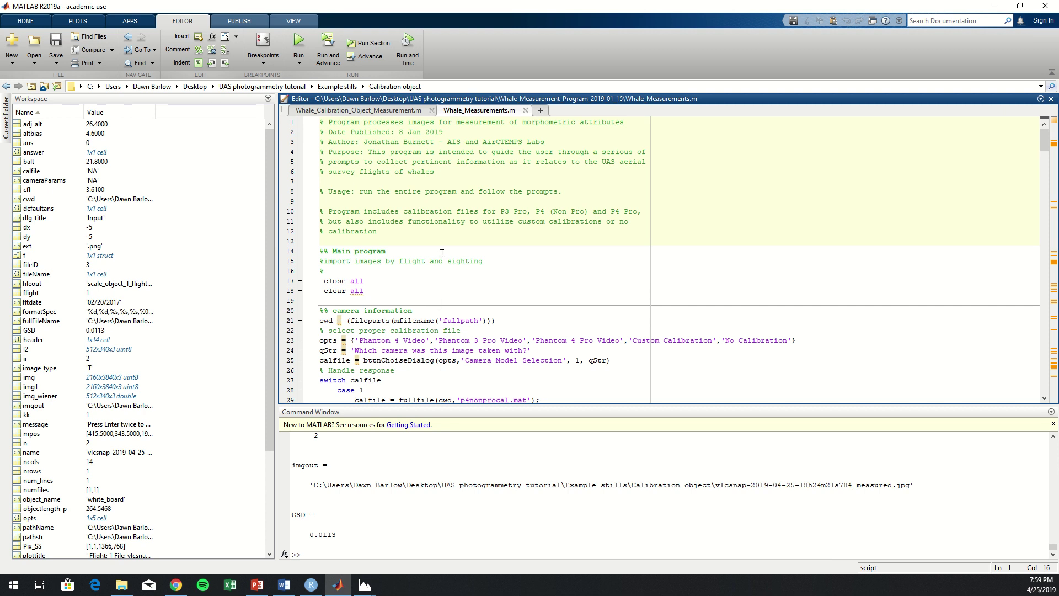
pyautogui.click(299, 42)
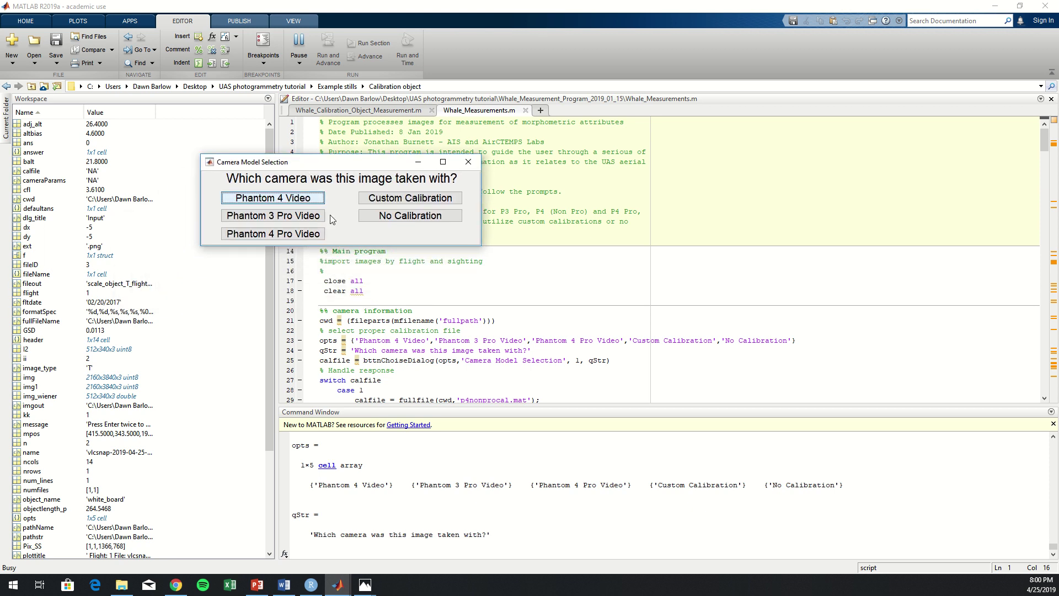
pyautogui.click(387, 219)
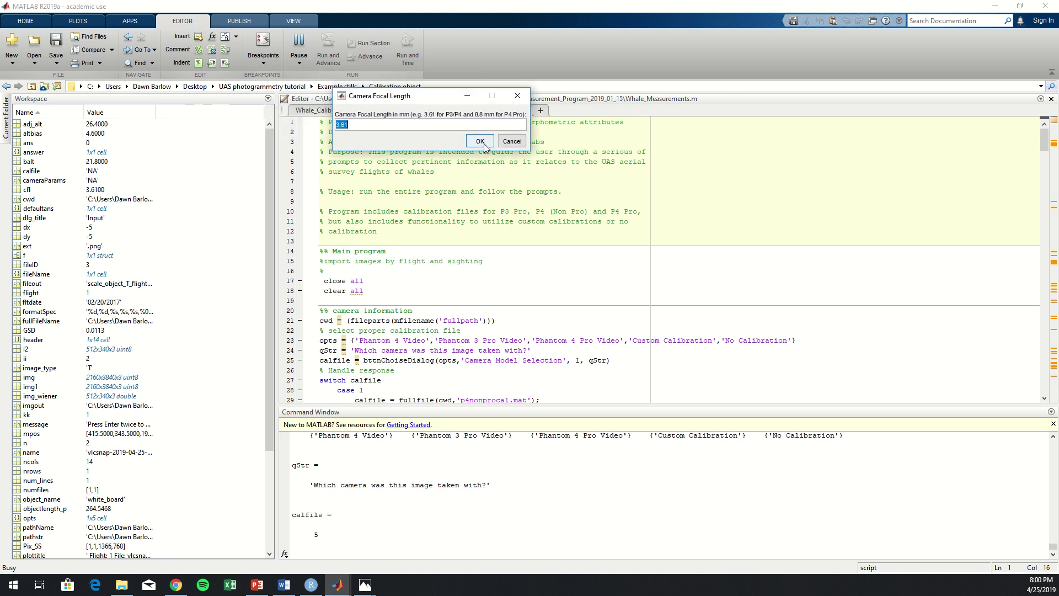
pyautogui.click(478, 143)
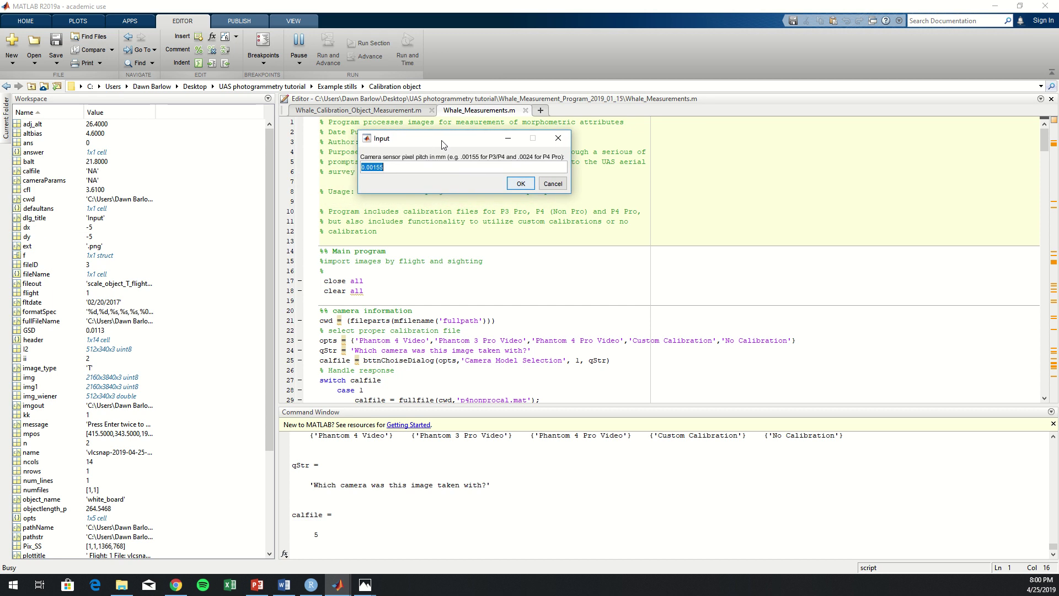
pyautogui.click(521, 184)
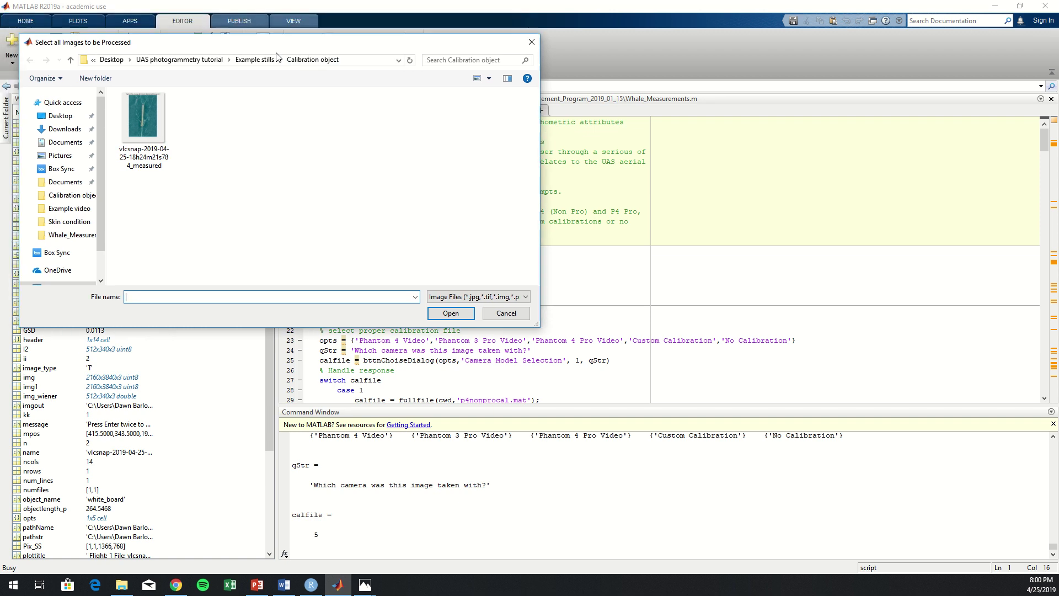
pyautogui.moveTo(256, 26); pyautogui.dragTo(438, 73)
pyautogui.click(426, 89)
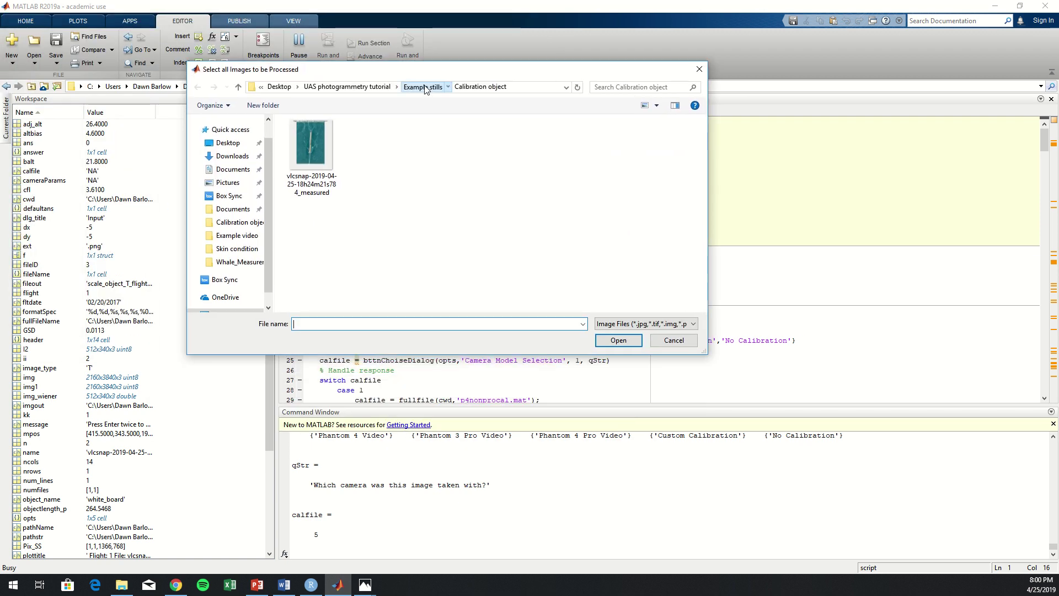
pyautogui.doubleClick(457, 154)
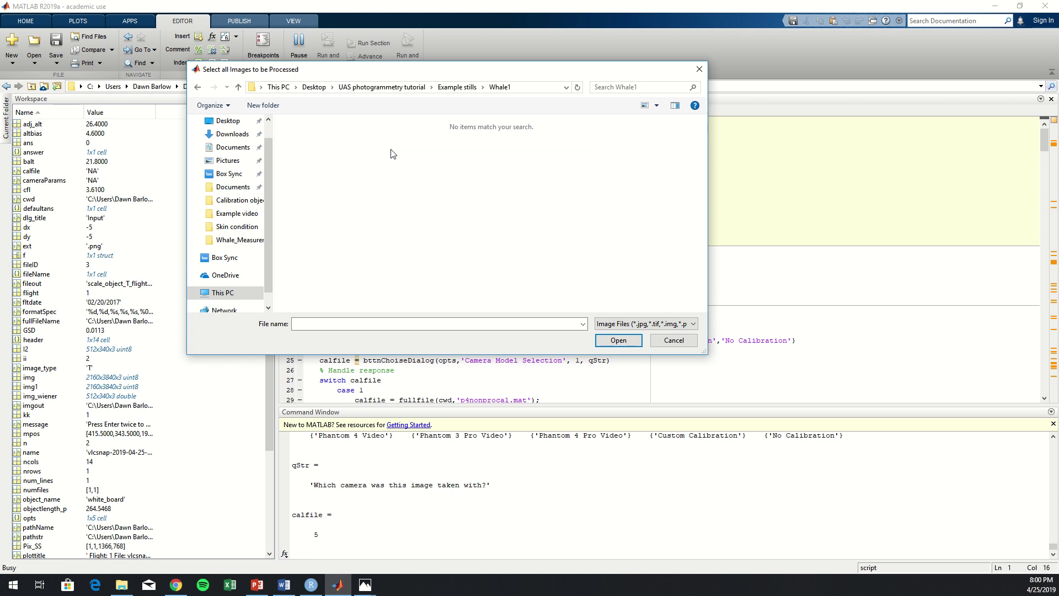
pyautogui.click(653, 324)
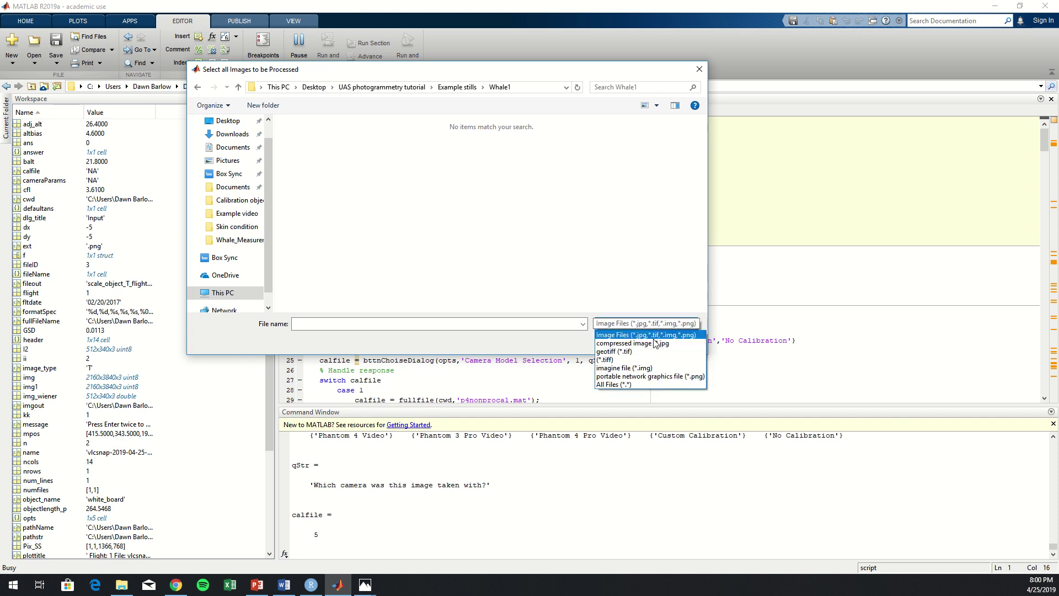
pyautogui.click(656, 385)
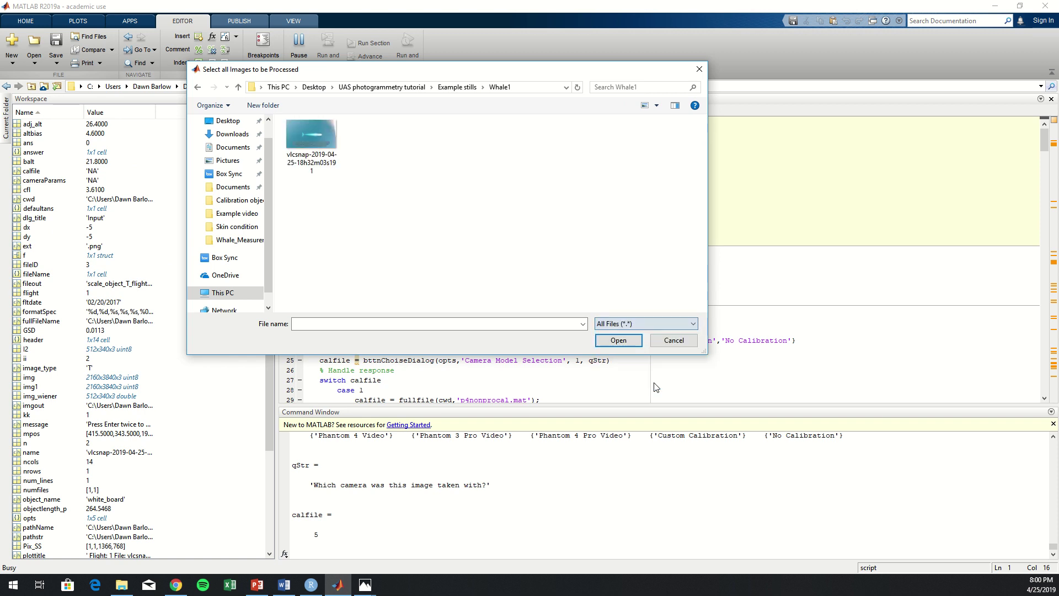
pyautogui.click(317, 156)
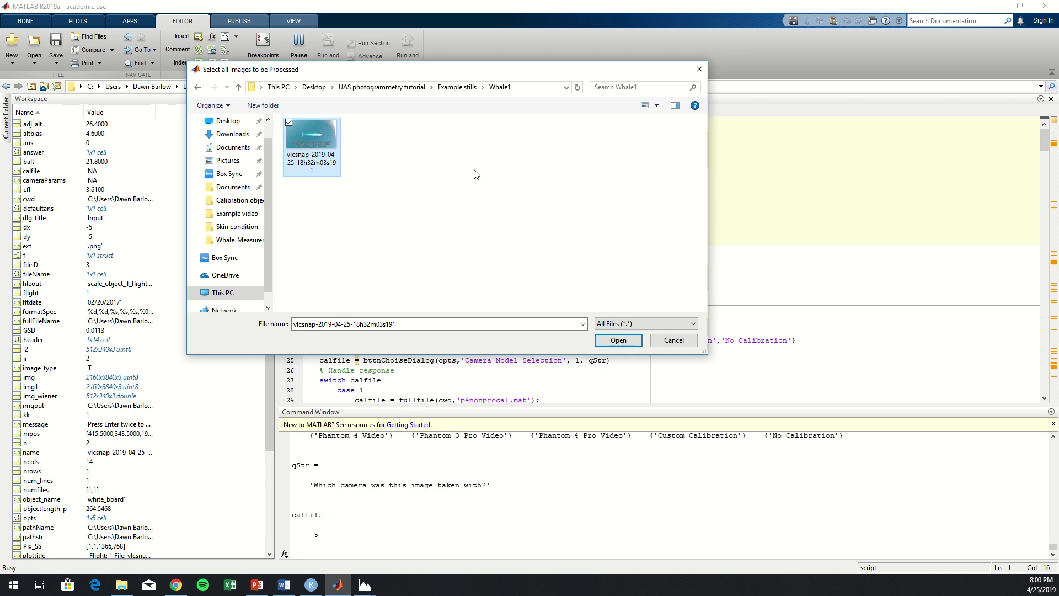
pyautogui.click(600, 349)
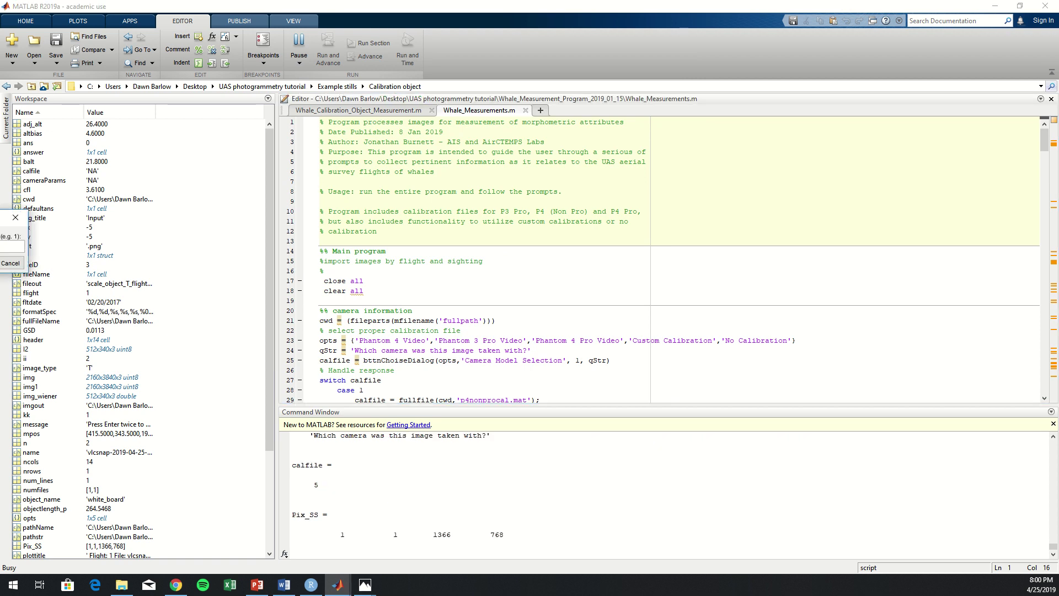
# - Assign the whale image to sighting 1 and flight 1, and enter 02/20/2017 as the imaging date
pyautogui.moveTo(42, 217); pyautogui.dragTo(459, 162)
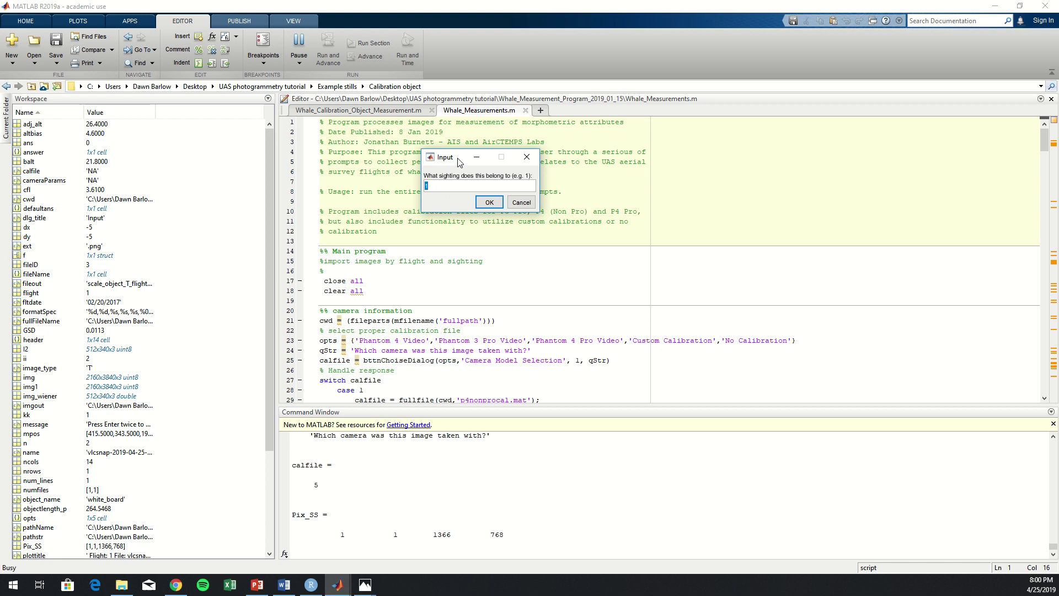
pyautogui.click(490, 203)
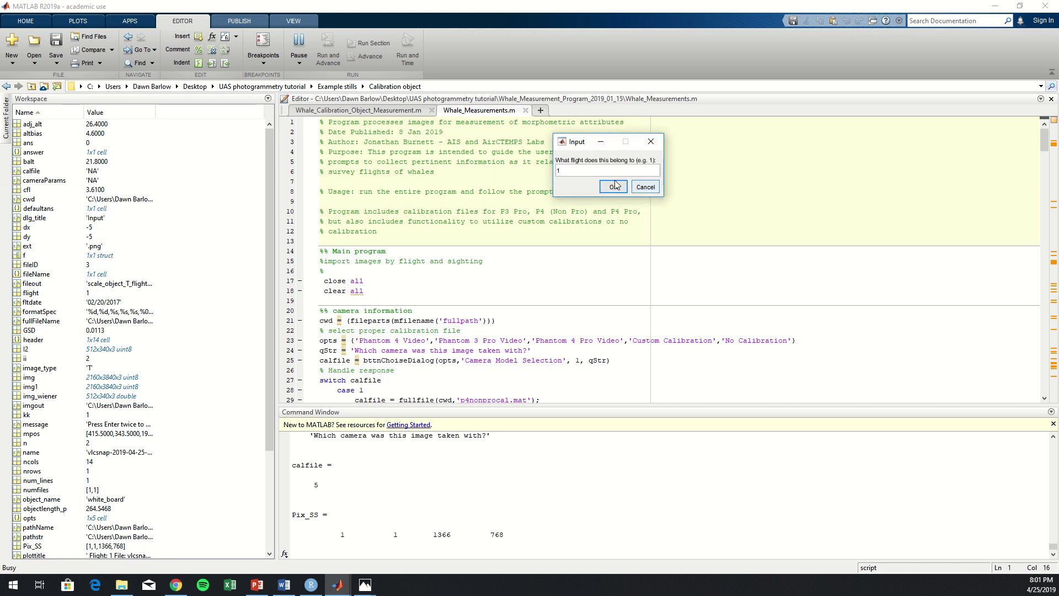
pyautogui.click(616, 185)
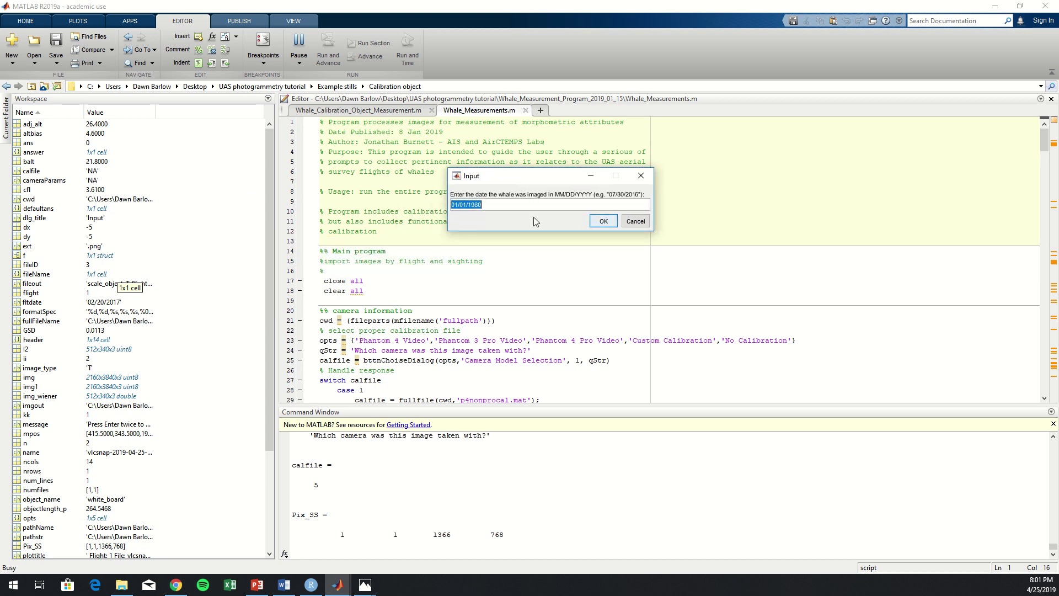
pyautogui.write('02/20/')
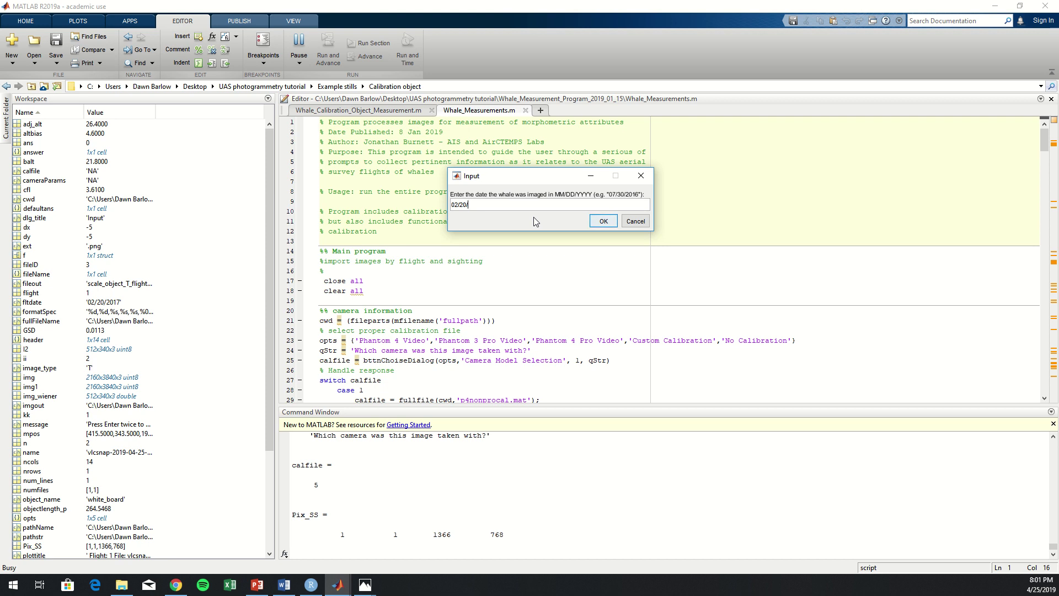
pyautogui.write('2017')
pyautogui.click(604, 221)
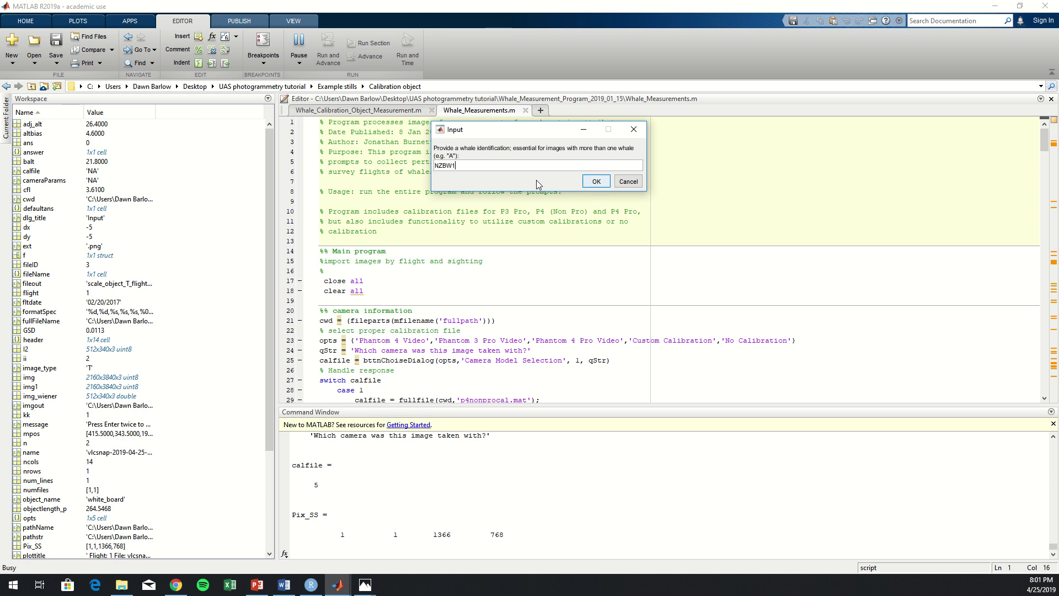
# - Accept NZBW1 as the whale identification and enter 4.6 m as the difference between take-off height and water level
pyautogui.click(589, 183)
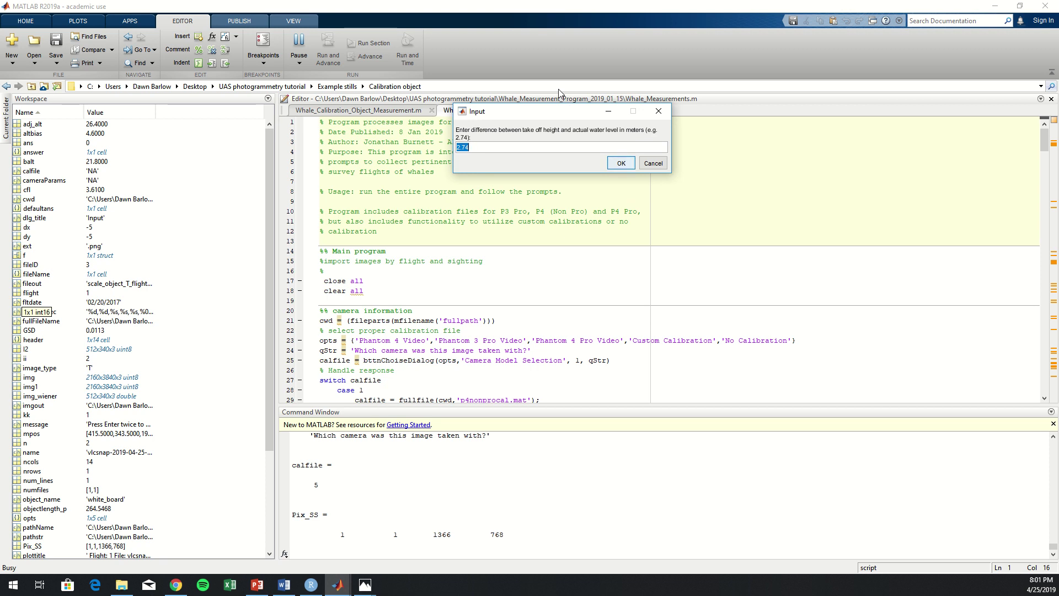
pyautogui.write('4.6')
pyautogui.click(629, 166)
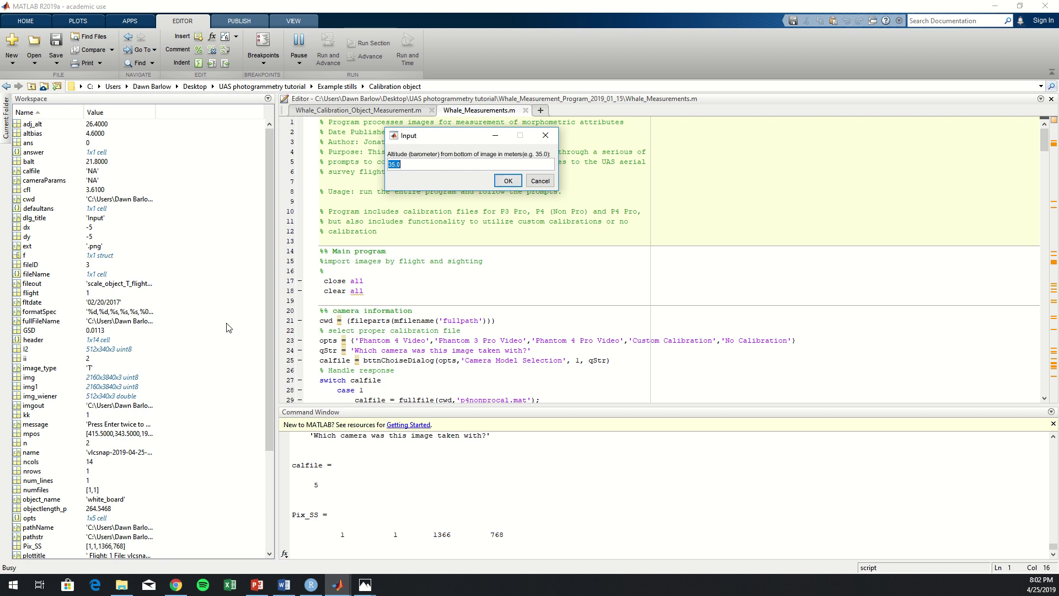
# - Check the barometer reading on the whale still in Photos, and enter 33.1 m as the image altitude in MATLAB
pyautogui.click(365, 584)
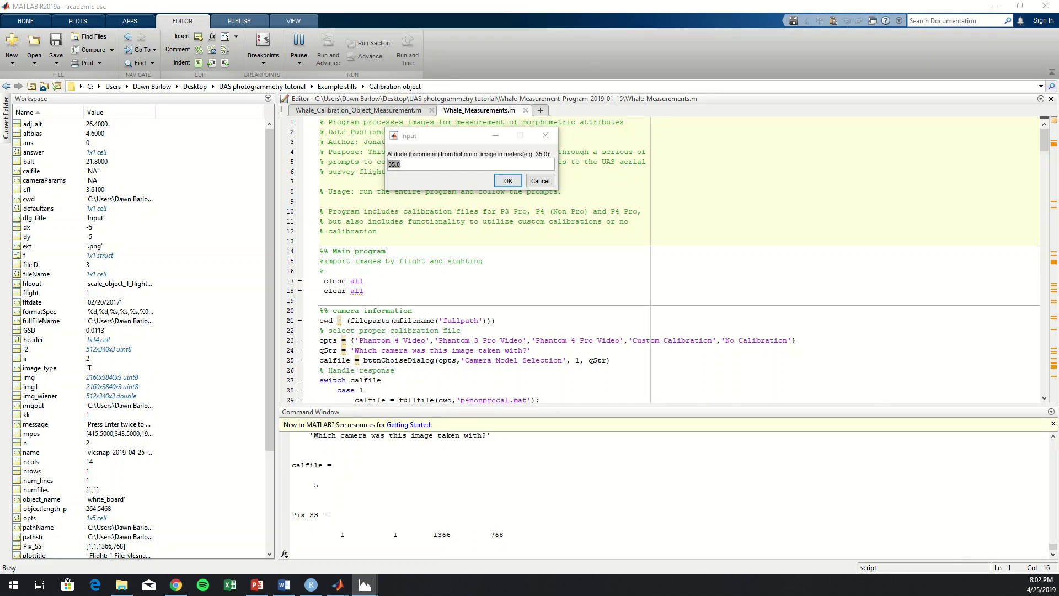
pyautogui.moveTo(421, 227); pyautogui.dragTo(827, 177)
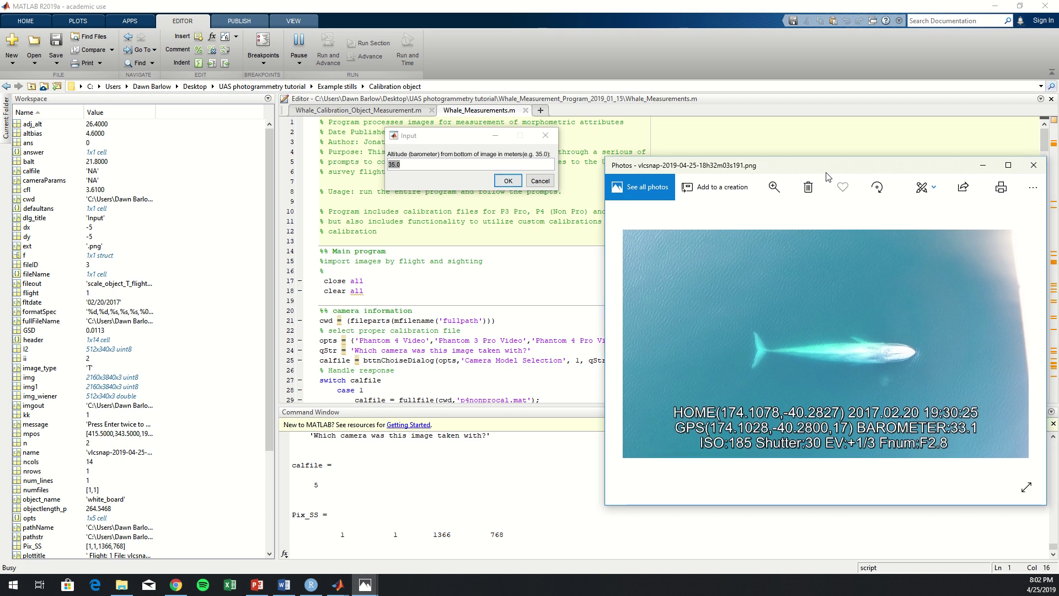
pyautogui.click(983, 165)
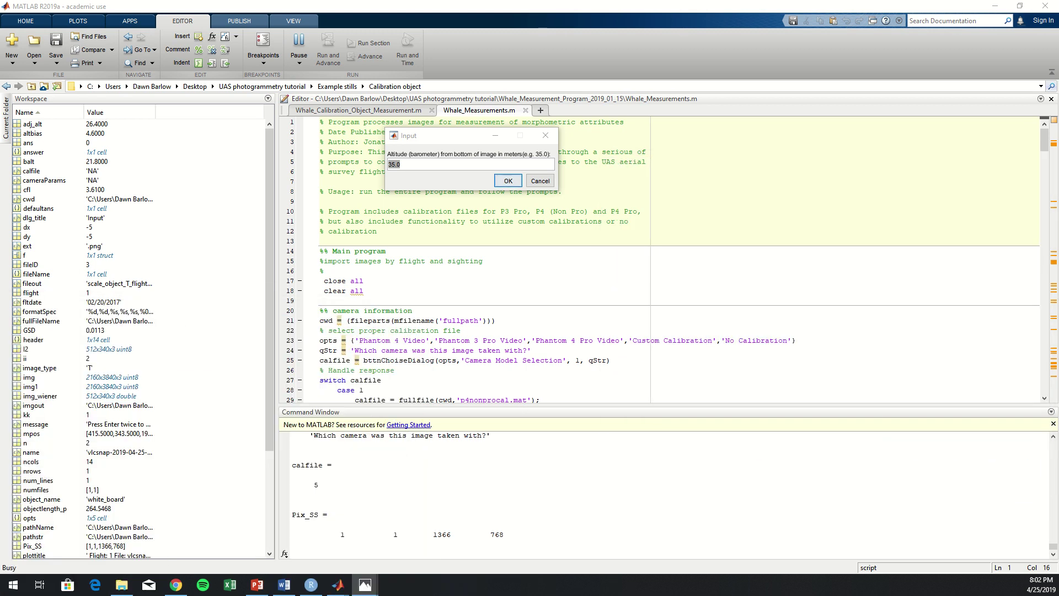
pyautogui.click(403, 135)
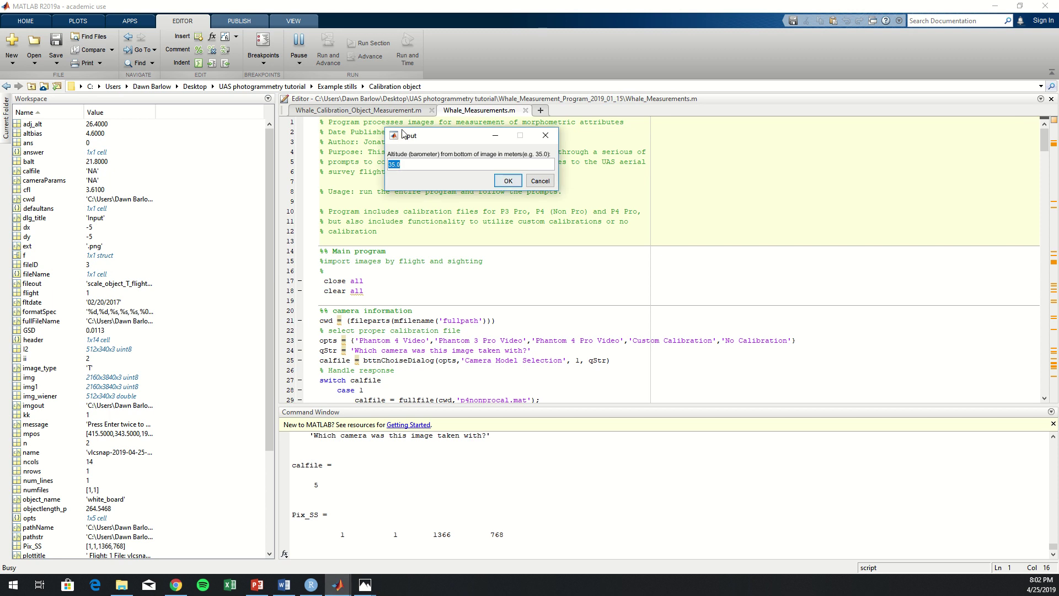
pyautogui.click(413, 162)
pyautogui.press('BackSpace')
pyautogui.press('BackSpace')
pyautogui.press('BackSpace')
pyautogui.write('3.1')
pyautogui.click(507, 177)
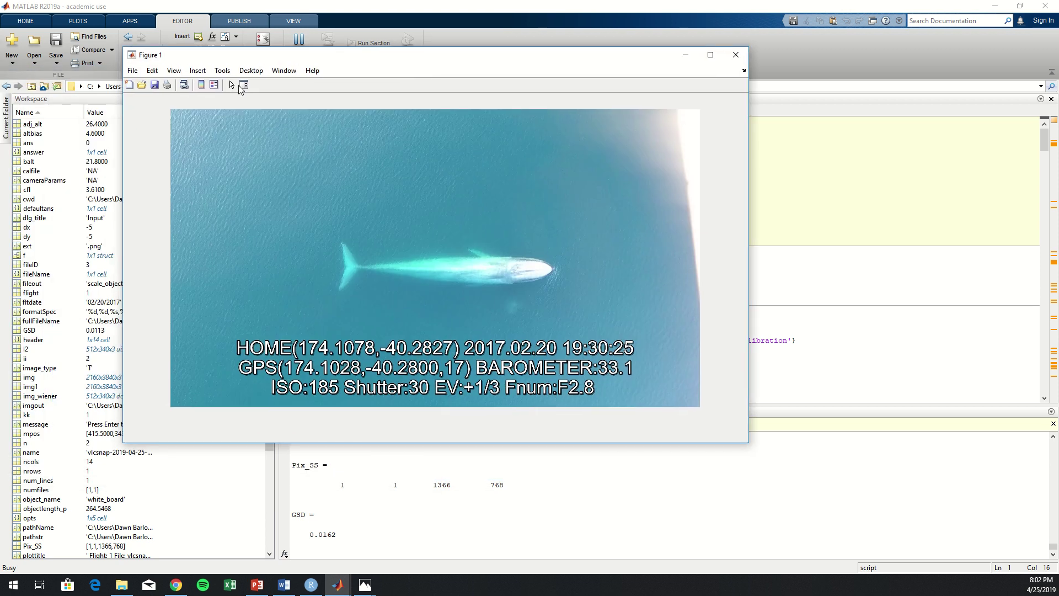
# - Crop the whale still to a rectangle that bounds the whole whale from flukes to nose
pyautogui.moveTo(513, 263); pyautogui.dragTo(538, 119)
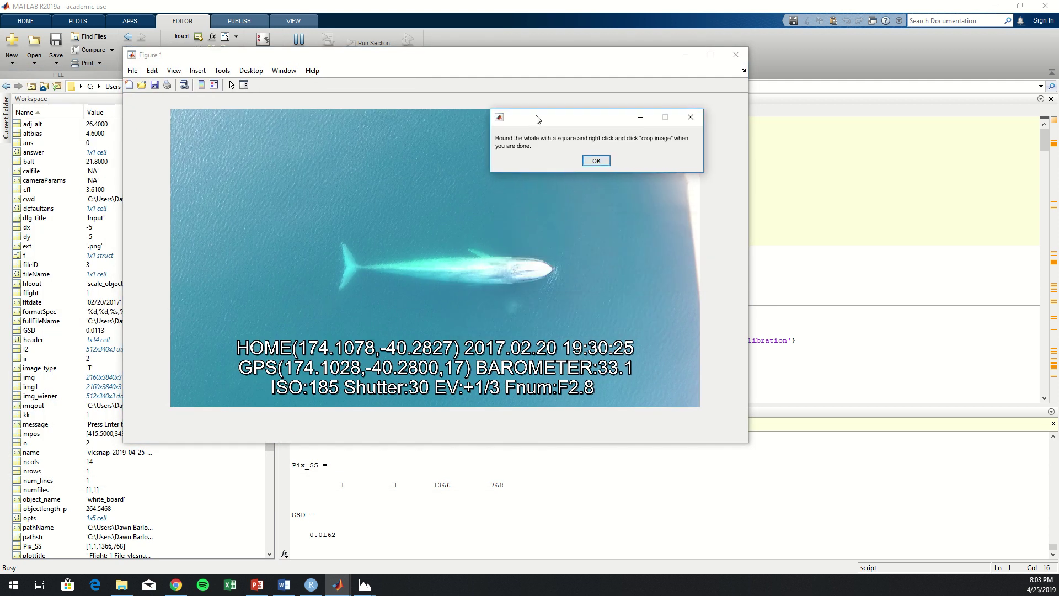
pyautogui.click(590, 161)
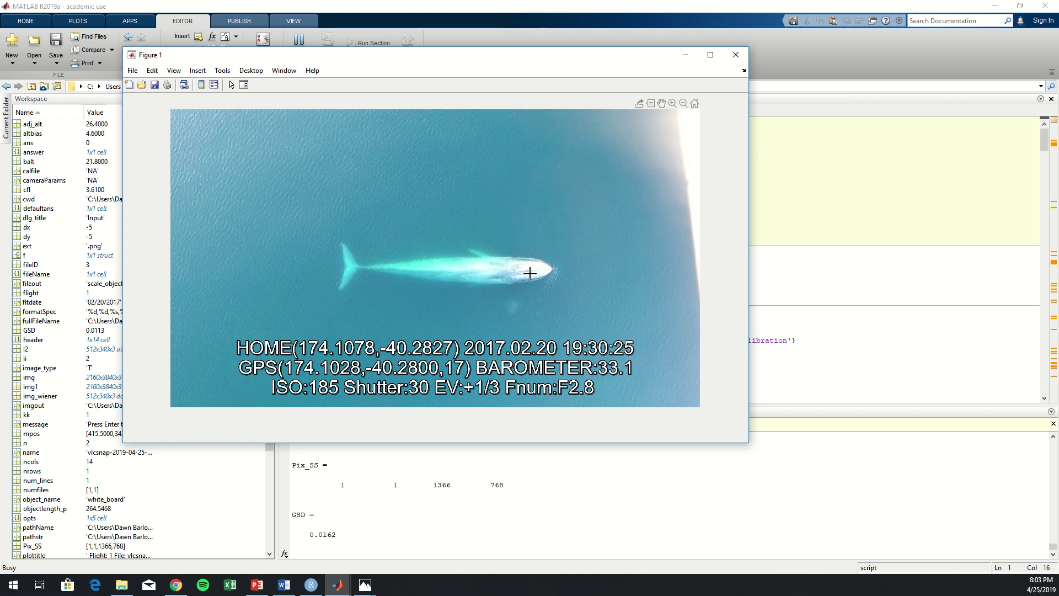
pyautogui.moveTo(572, 223); pyautogui.dragTo(312, 308)
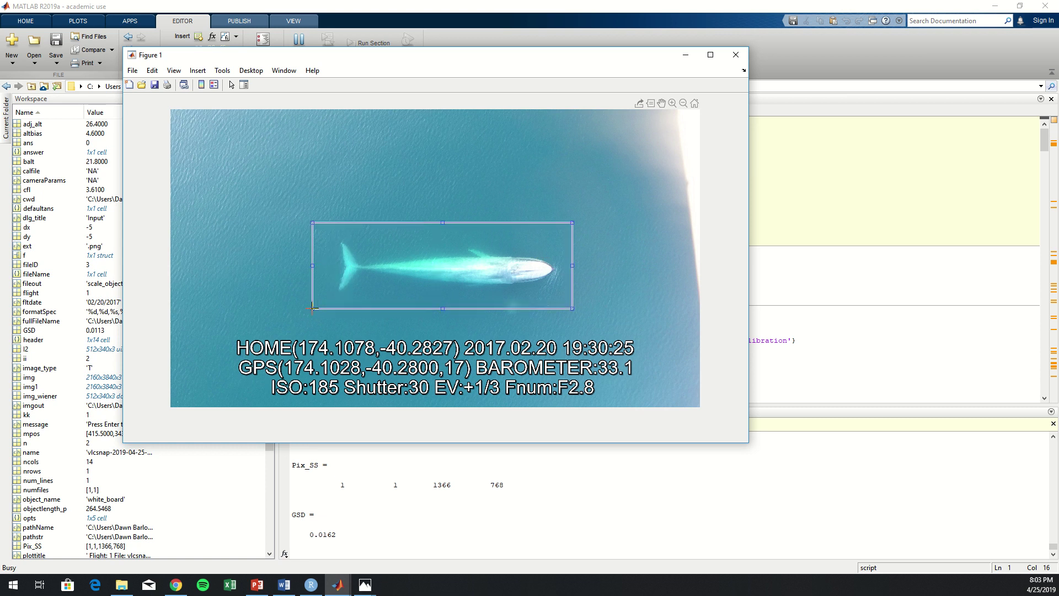
pyautogui.rightClick(364, 273)
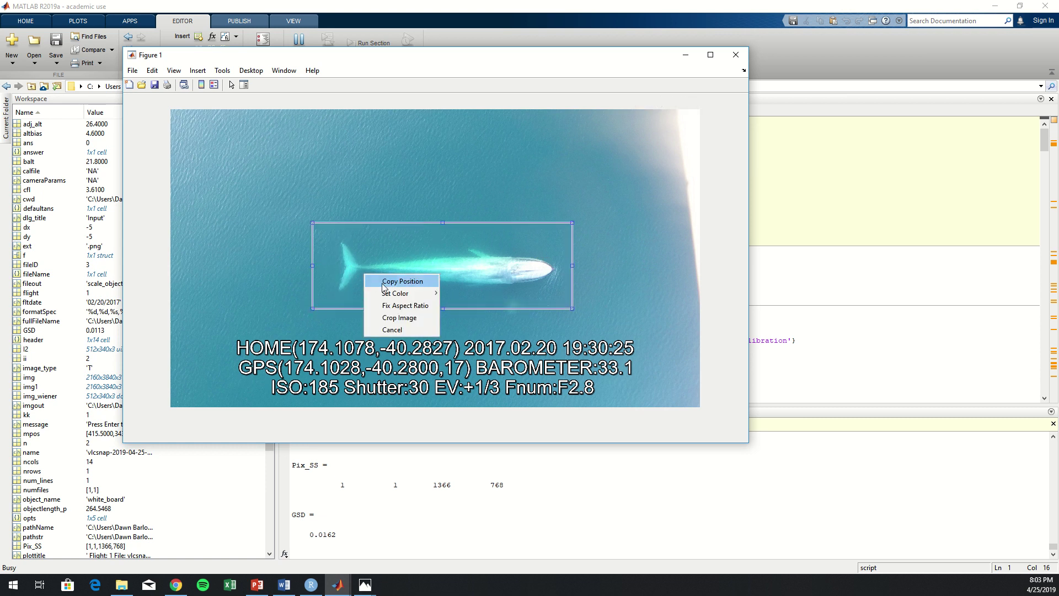
pyautogui.click(399, 316)
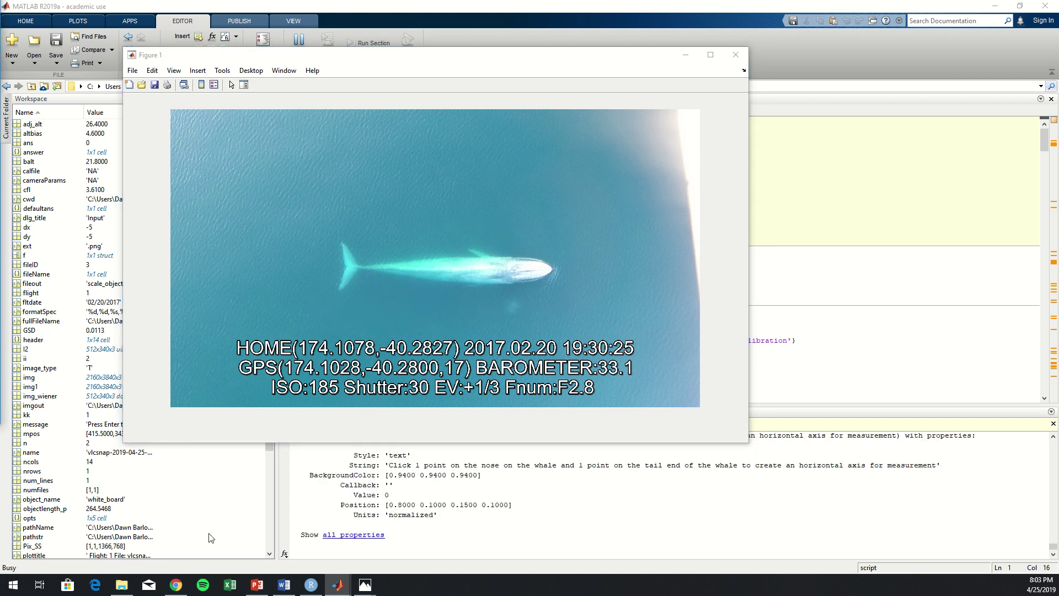
# - Maximize the Info figure and define the horizontal measurement axis with one point on the whale's nose and one on its tail end
pyautogui.moveTo(339, 591)
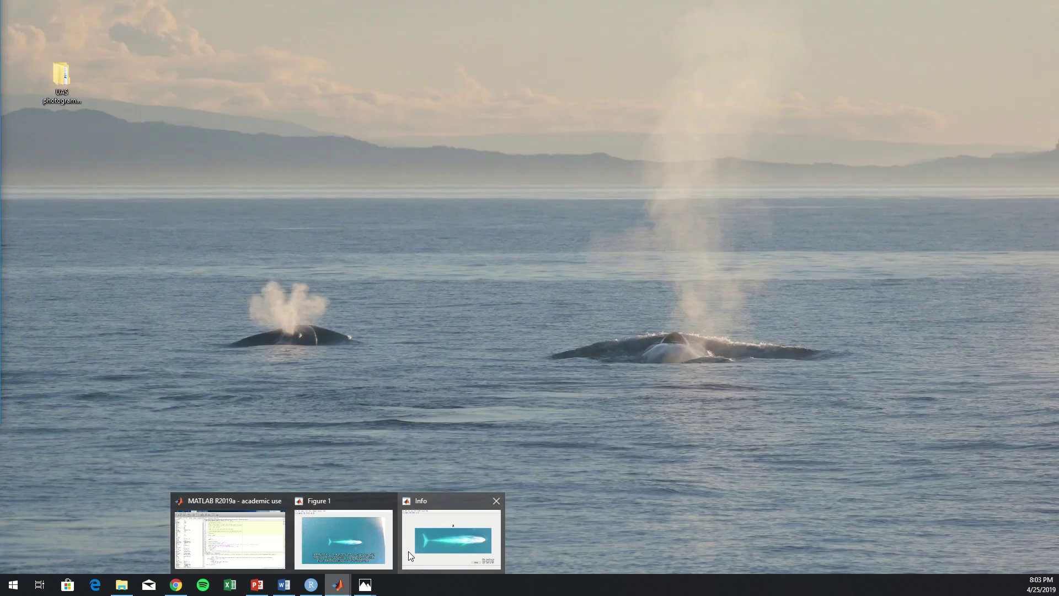
pyautogui.rightClick(409, 551)
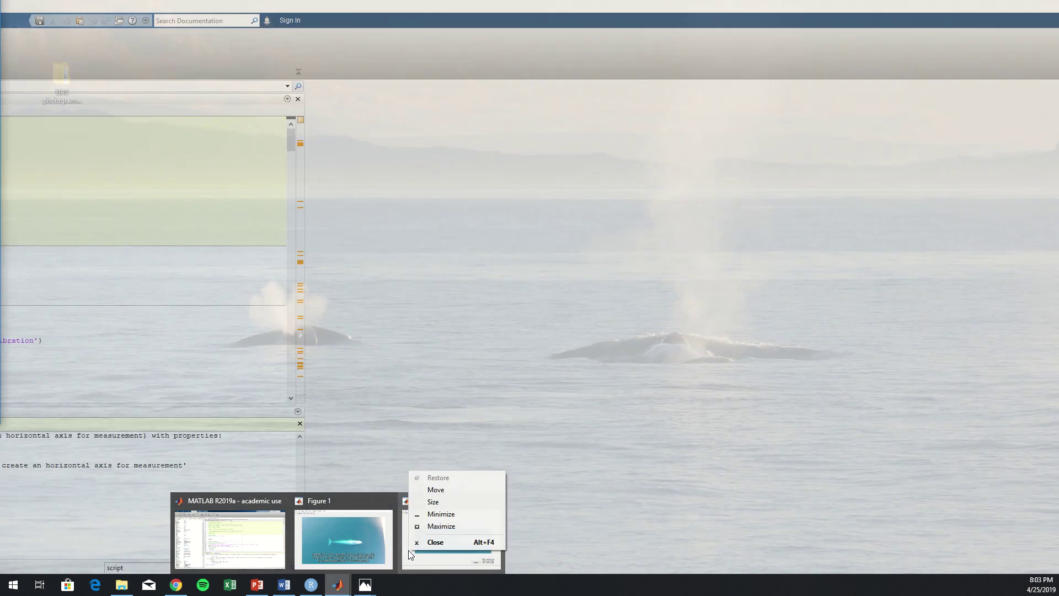
pyautogui.click(435, 542)
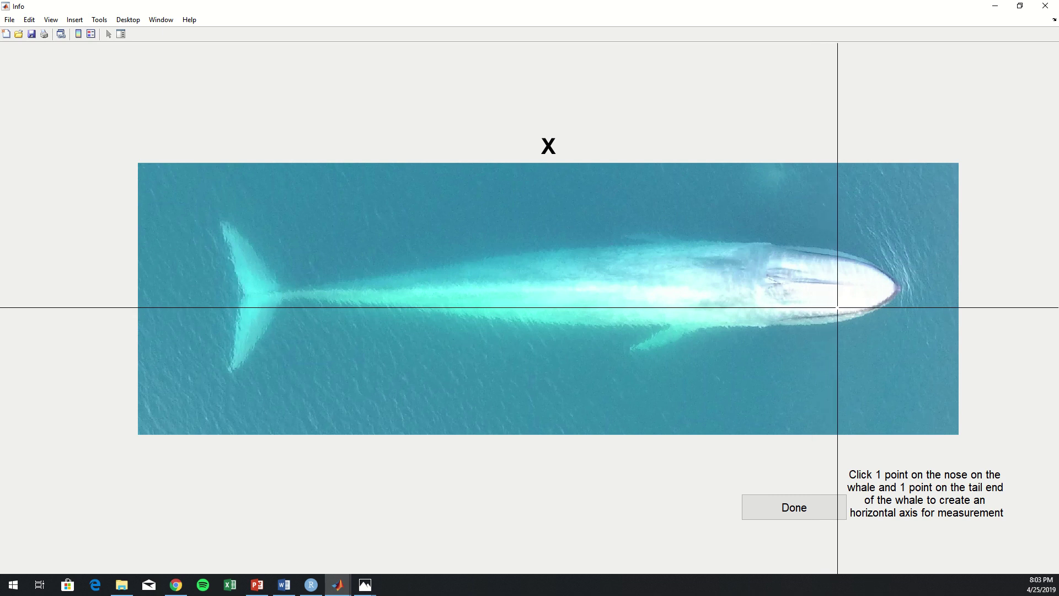
pyautogui.click(899, 289)
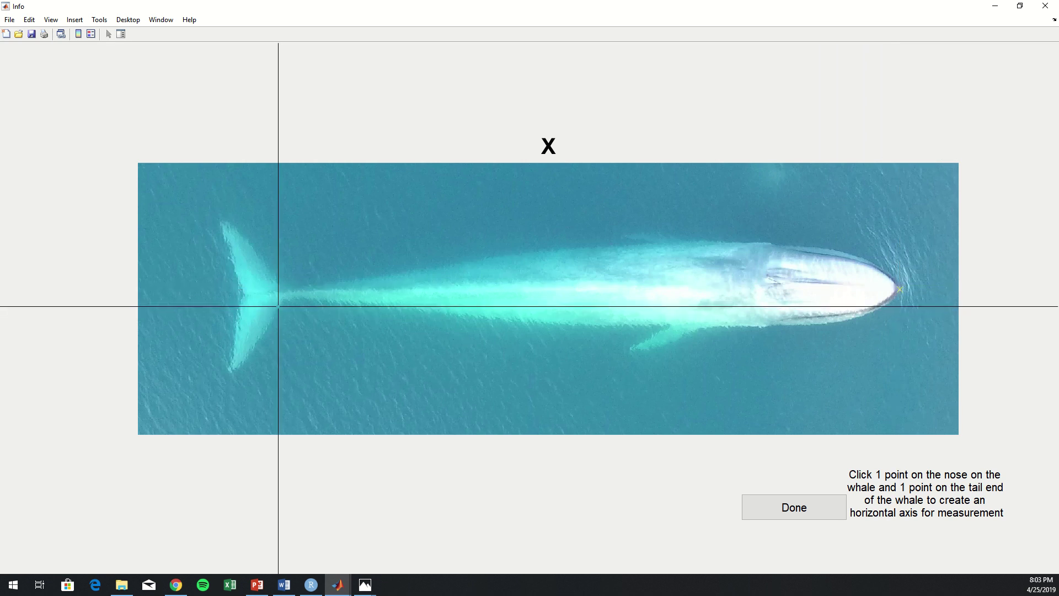
pyautogui.click(241, 296)
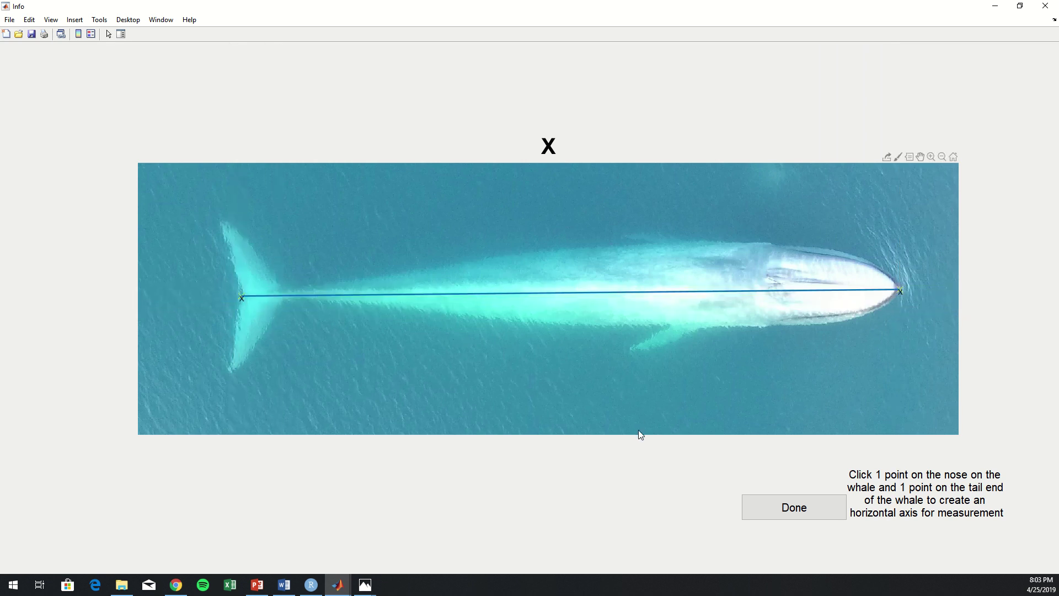
pyautogui.click(786, 513)
pyautogui.click(788, 513)
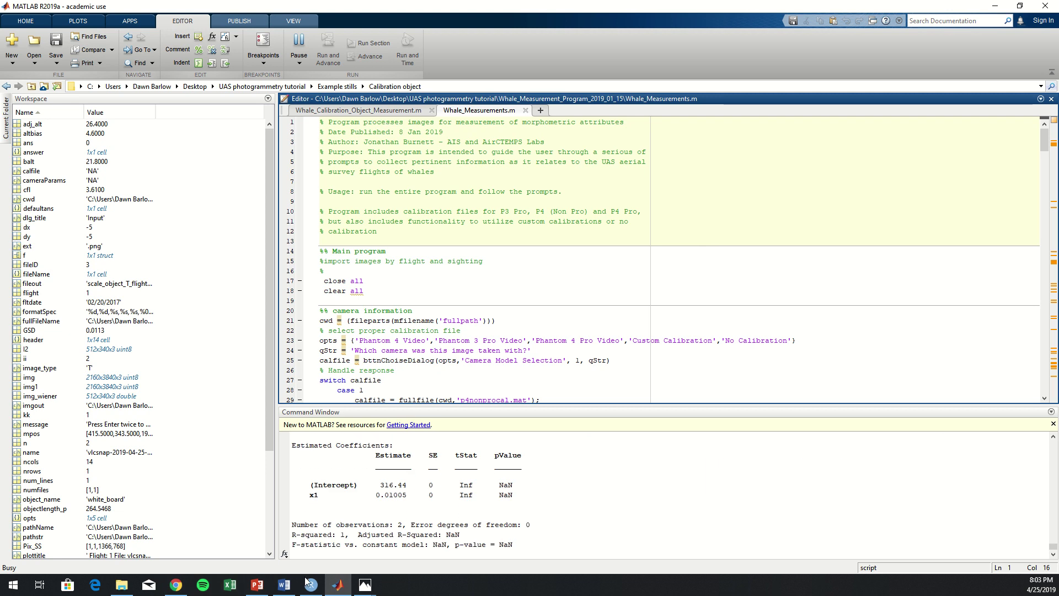
# - Measure the fluke width (FW) in the maximized Info figure with one point on each tip of the whale's fluke
pyautogui.moveTo(341, 593)
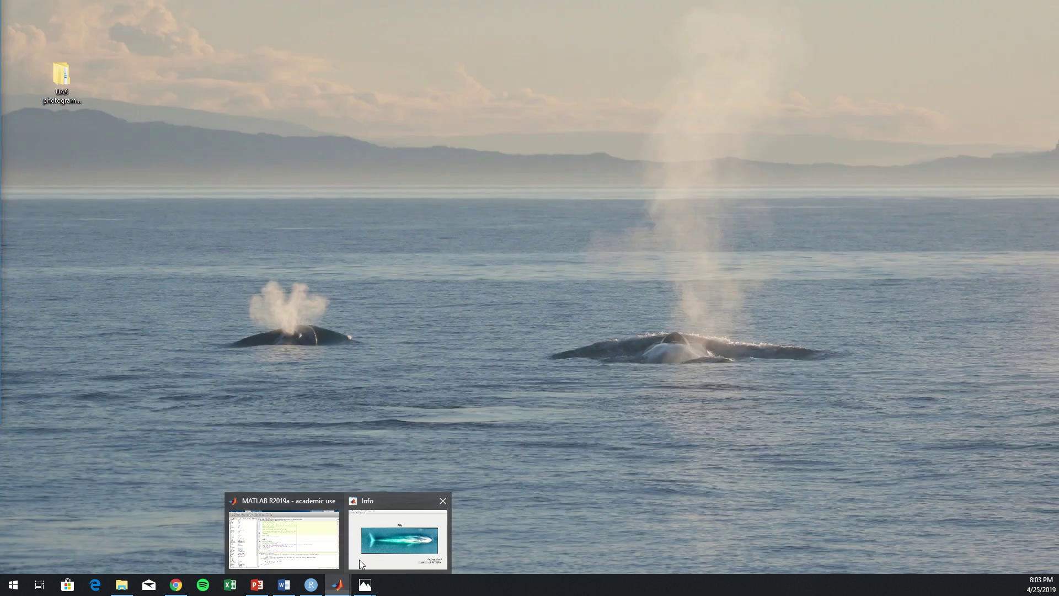
pyautogui.rightClick(360, 559)
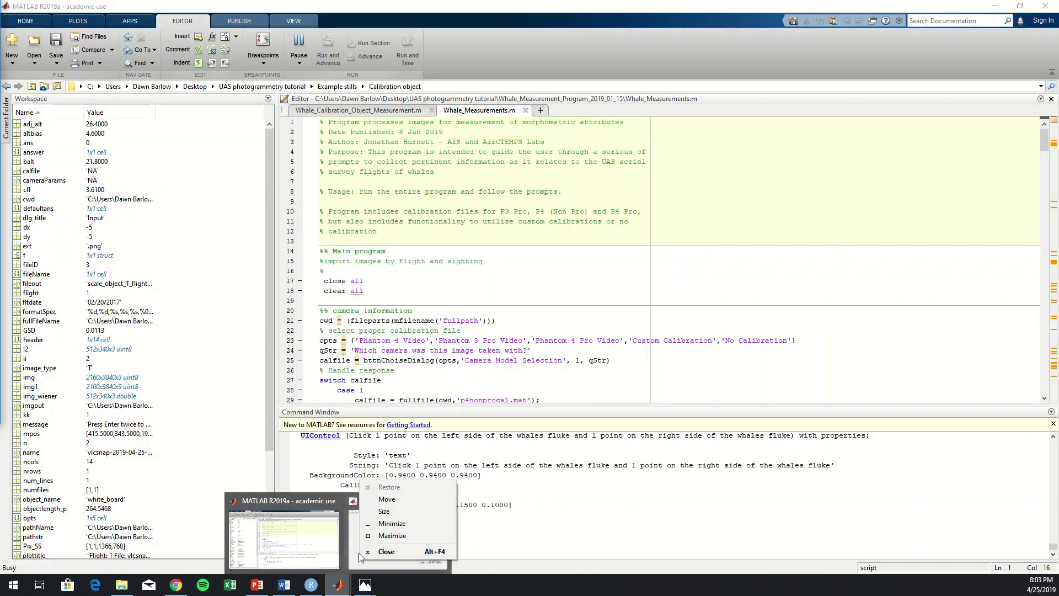
pyautogui.click(390, 536)
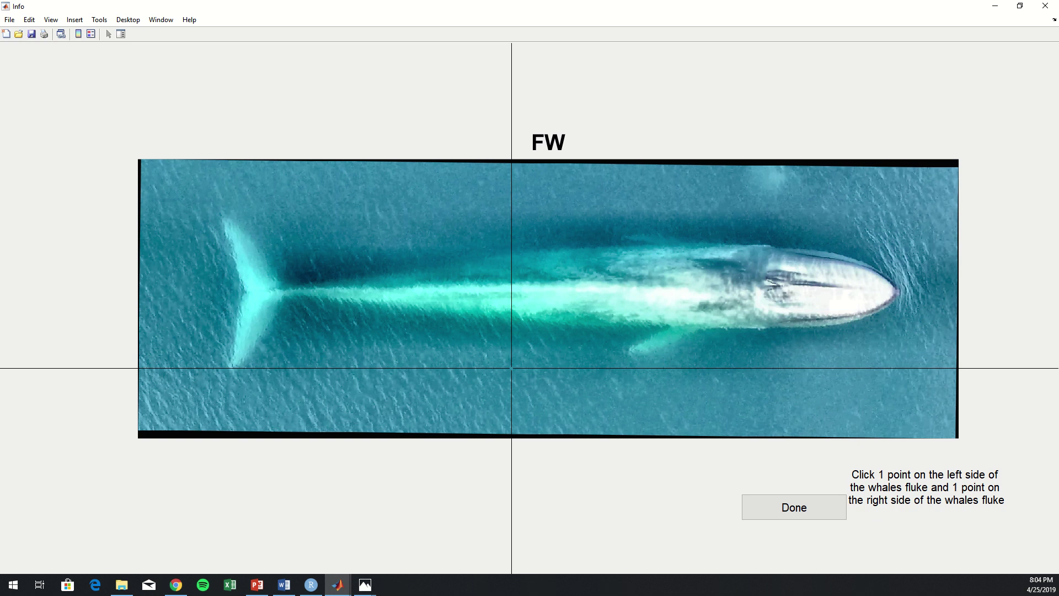
pyautogui.click(223, 221)
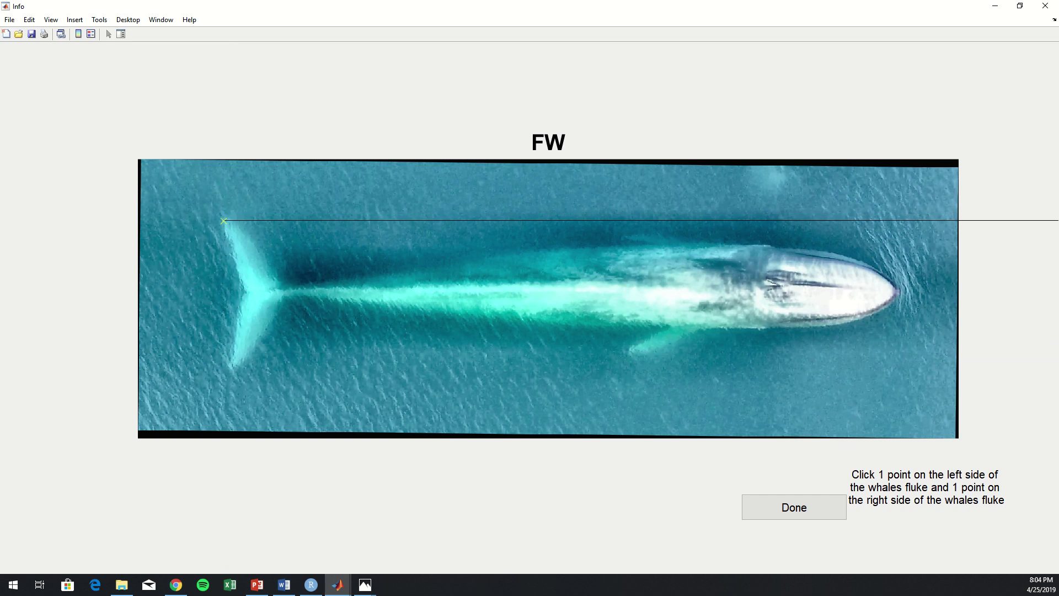
pyautogui.click(230, 367)
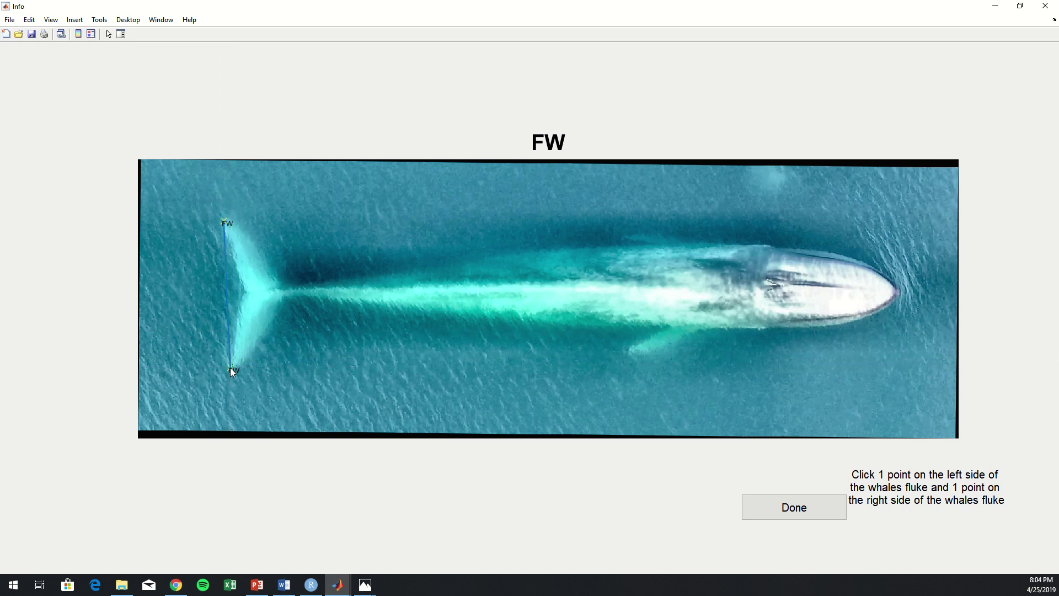
pyautogui.click(786, 510)
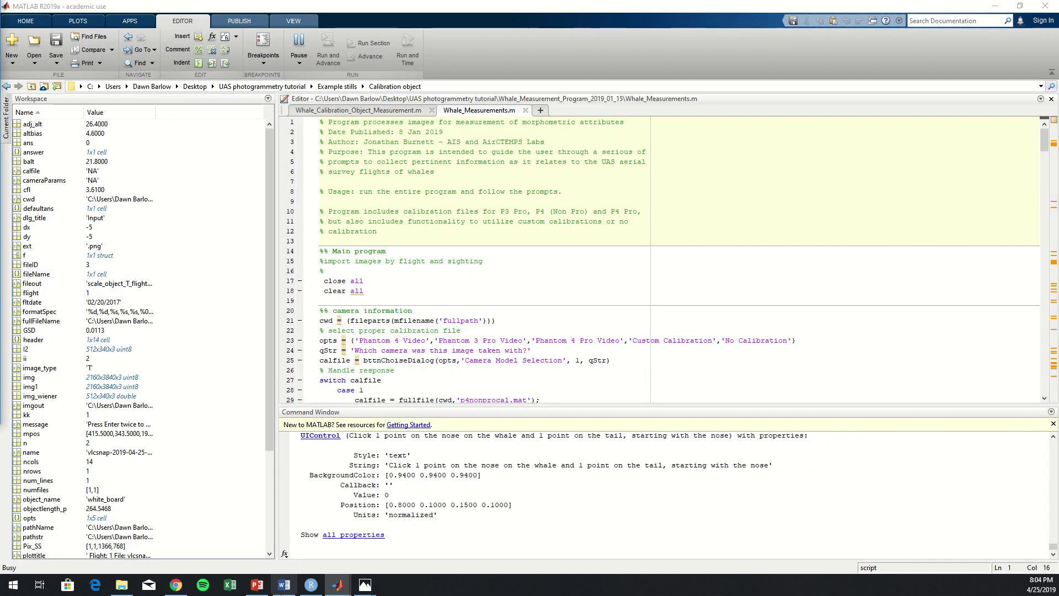
# - Measure the whale length (WL) in the maximized Info figure from the tip of the nose to the tail notch
pyautogui.rightClick(334, 592)
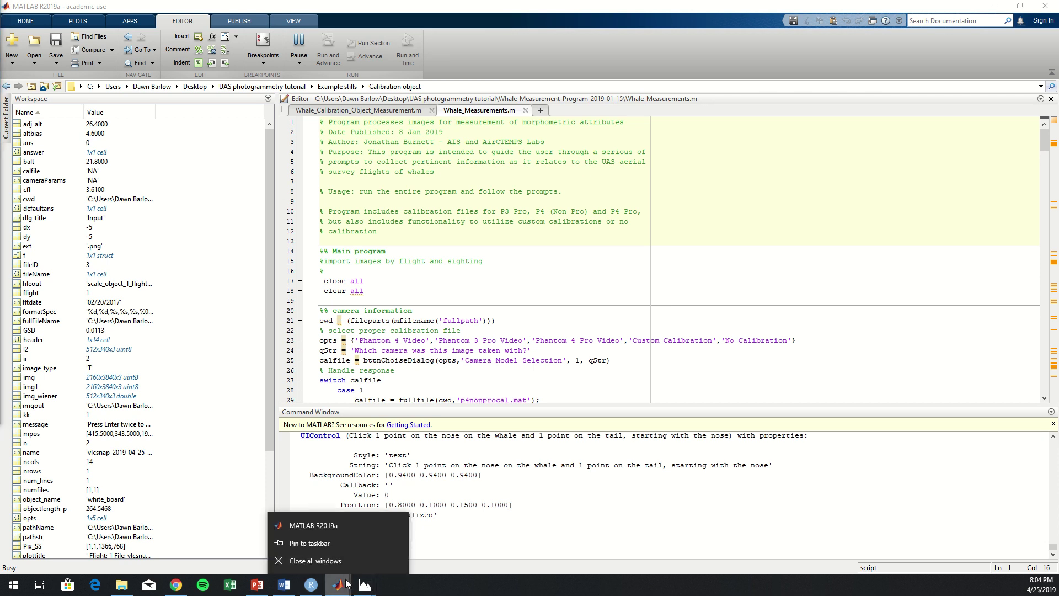
pyautogui.click(335, 589)
pyautogui.rightClick(359, 548)
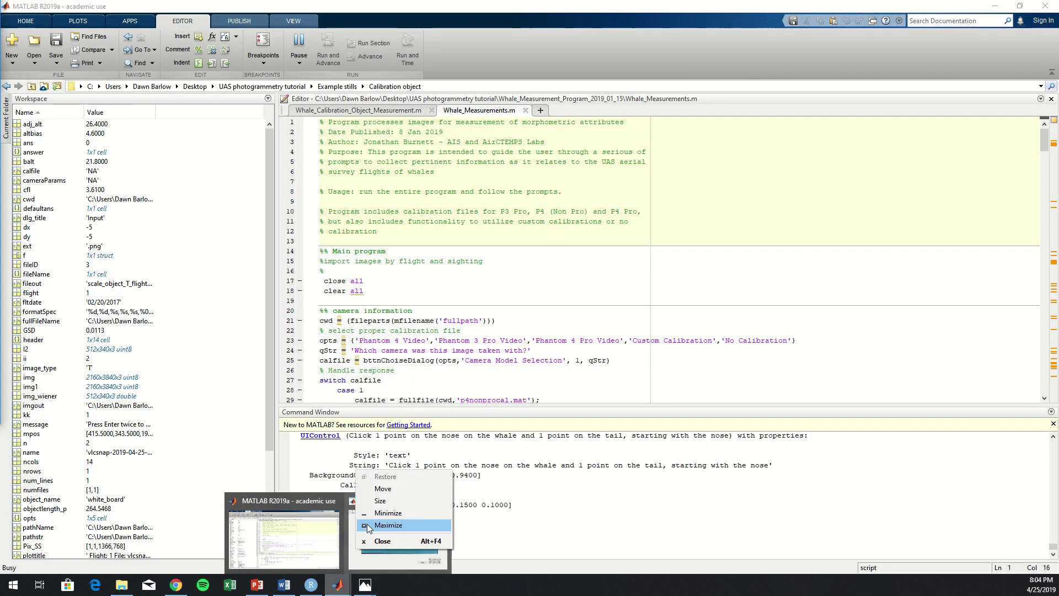
pyautogui.click(381, 525)
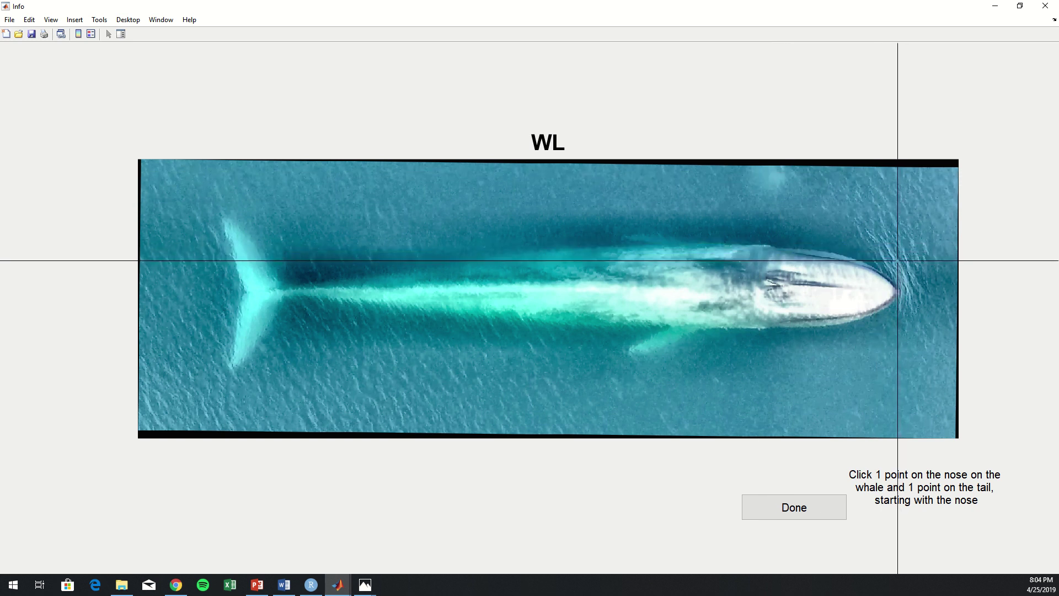
pyautogui.click(896, 290)
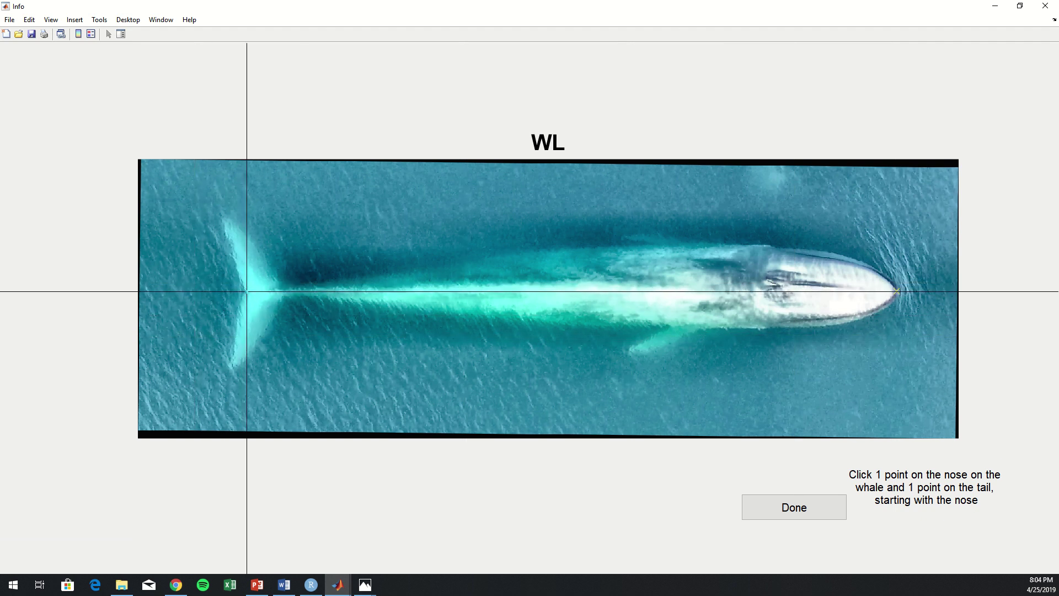
pyautogui.click(246, 292)
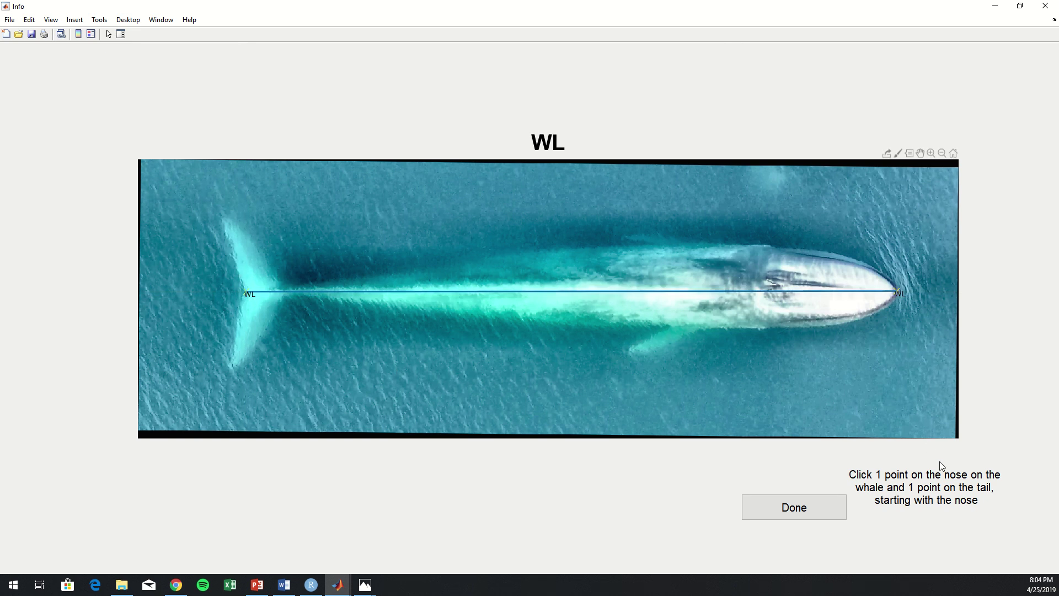
pyautogui.click(809, 502)
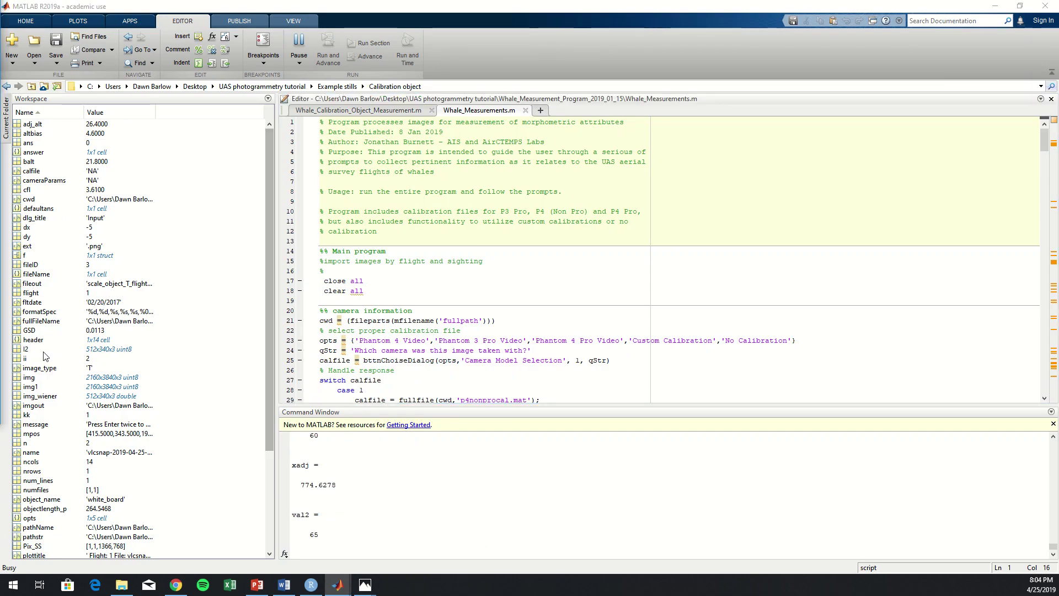
# - Outline the whale's most visible (upper) side in the maximized Info figure with one point where each vertical line from 15 to 65 meets the body
pyautogui.rightClick(337, 594)
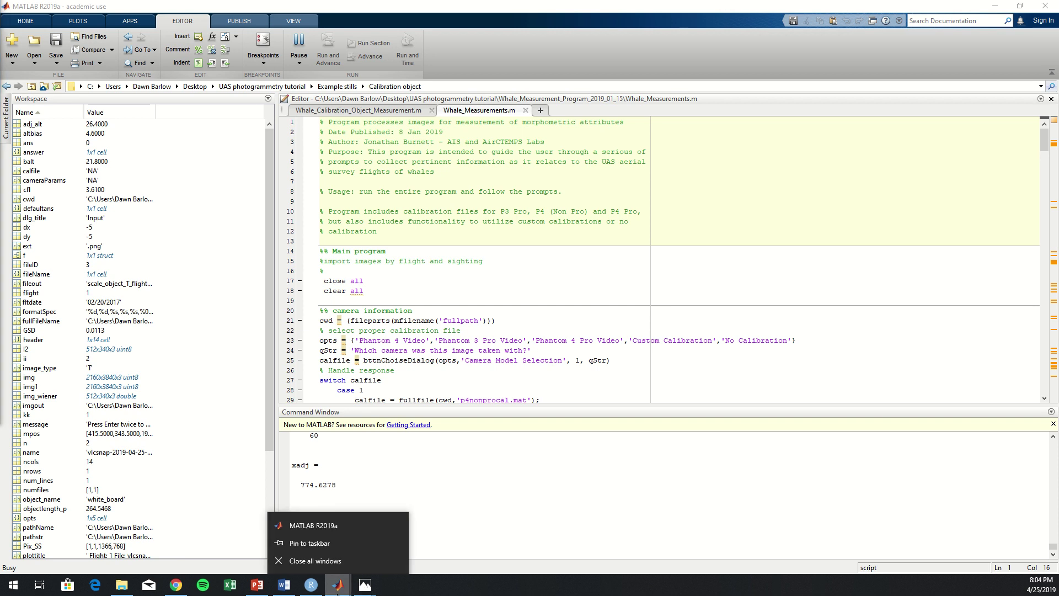
pyautogui.click(338, 590)
pyautogui.rightClick(365, 556)
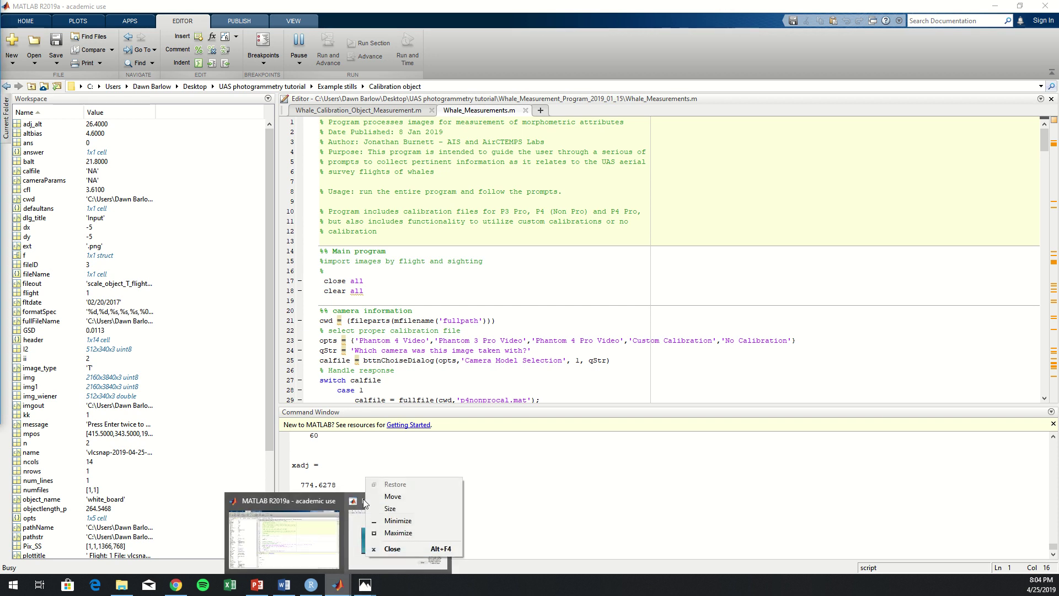
pyautogui.click(391, 533)
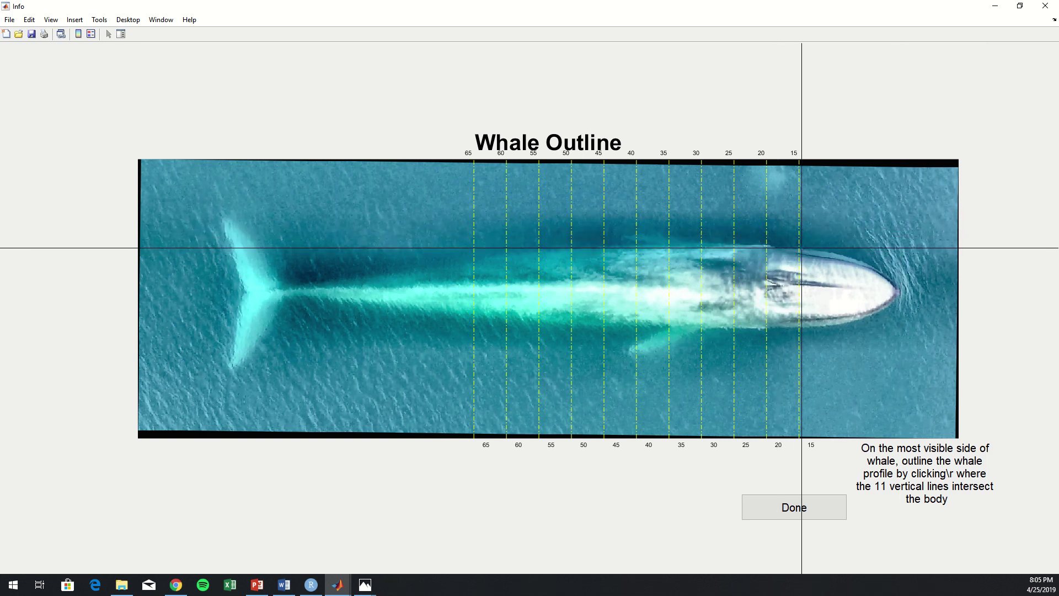
pyautogui.click(800, 248)
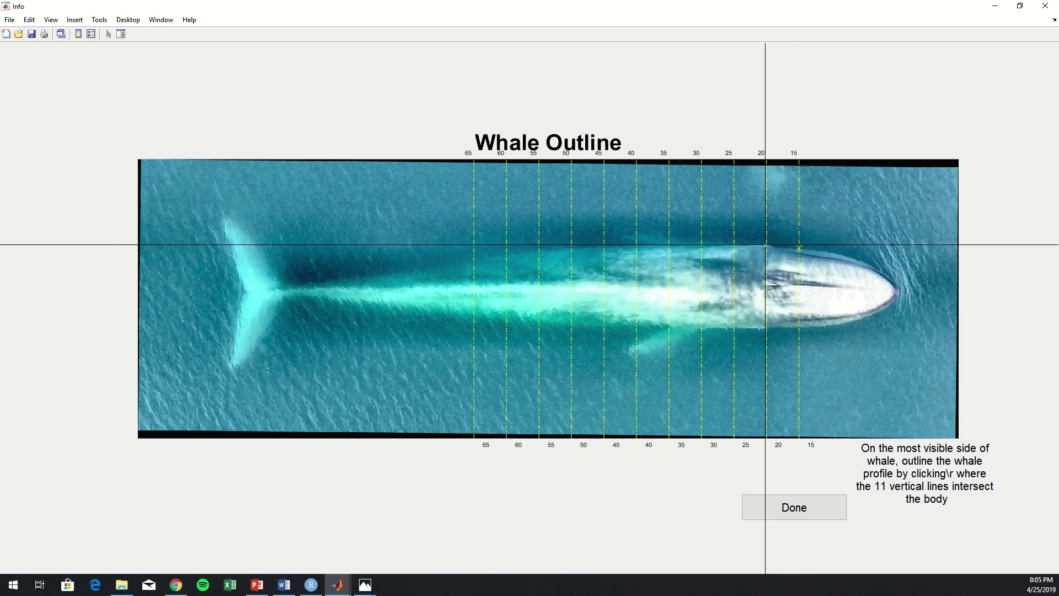
pyautogui.click(766, 245)
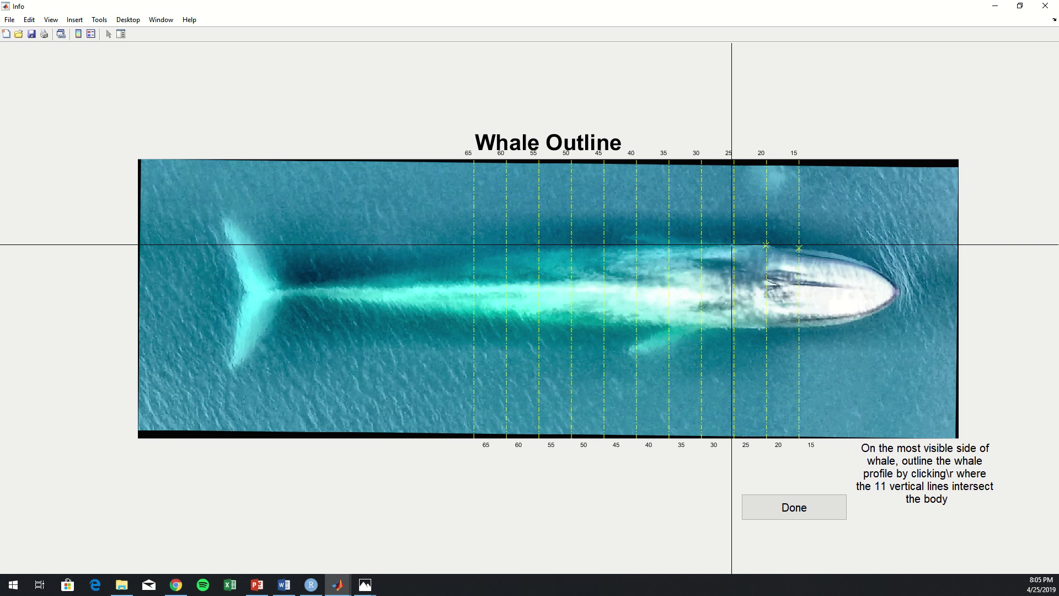
pyautogui.click(733, 244)
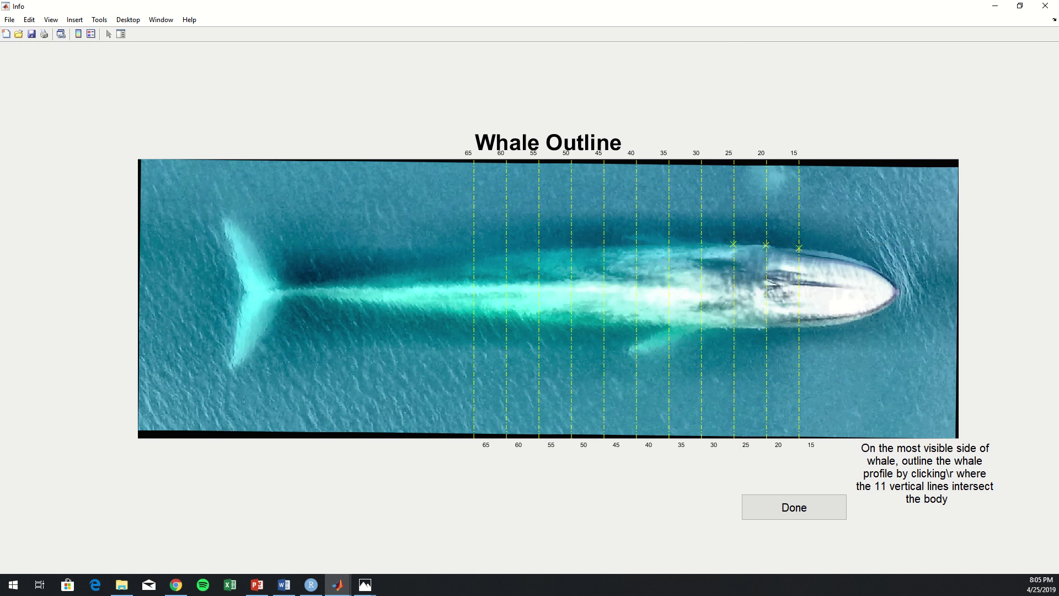
pyautogui.click(702, 243)
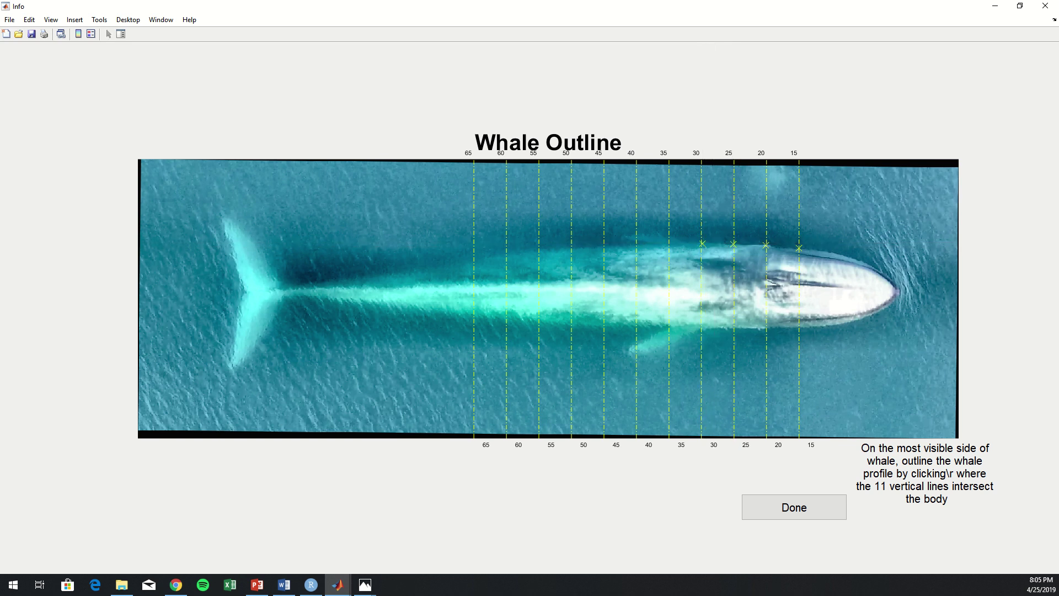
pyautogui.click(668, 243)
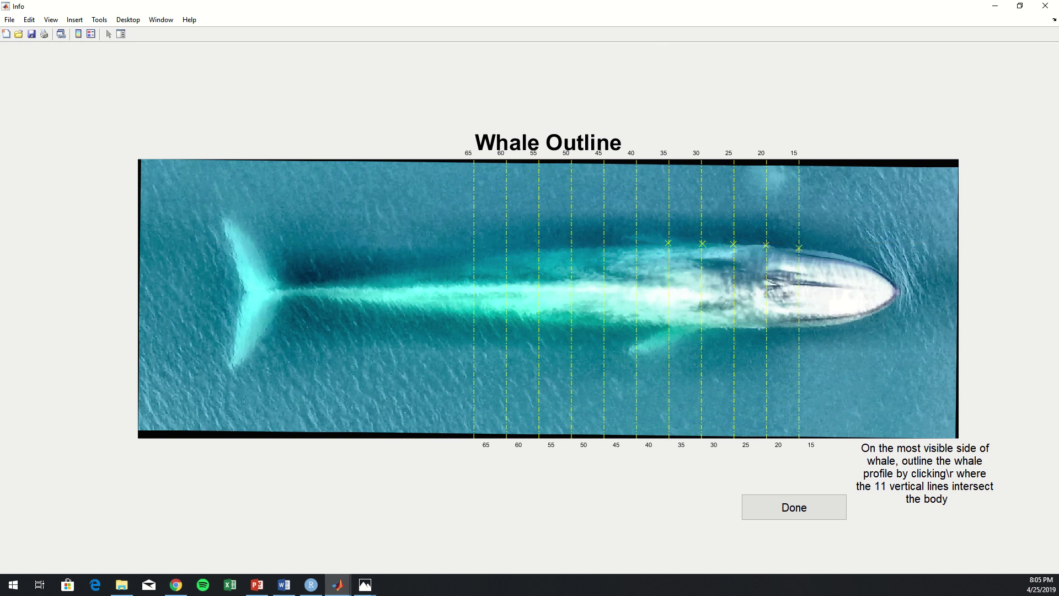
pyautogui.click(636, 244)
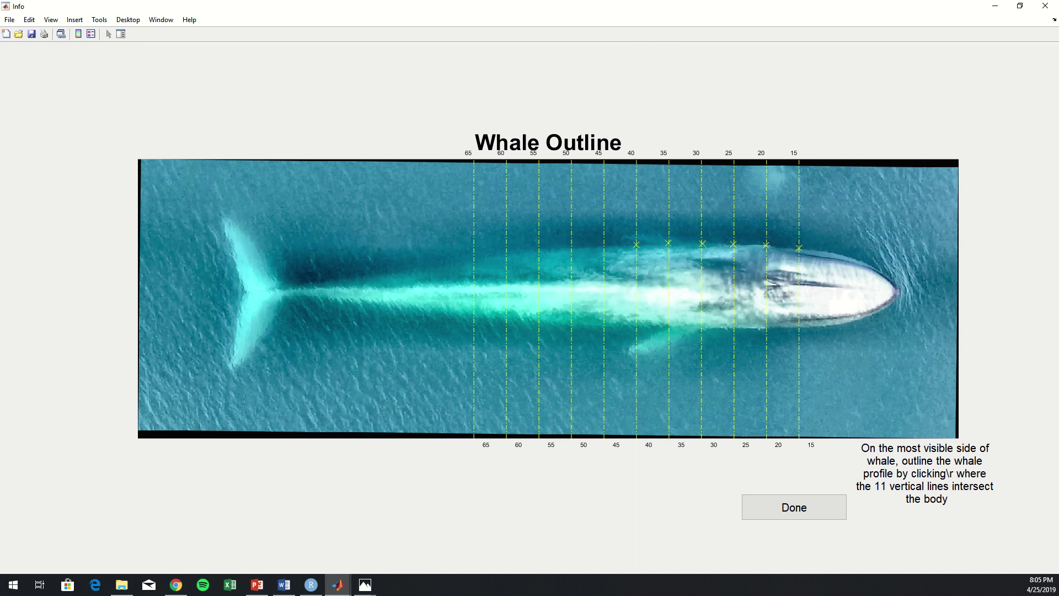
pyautogui.click(603, 246)
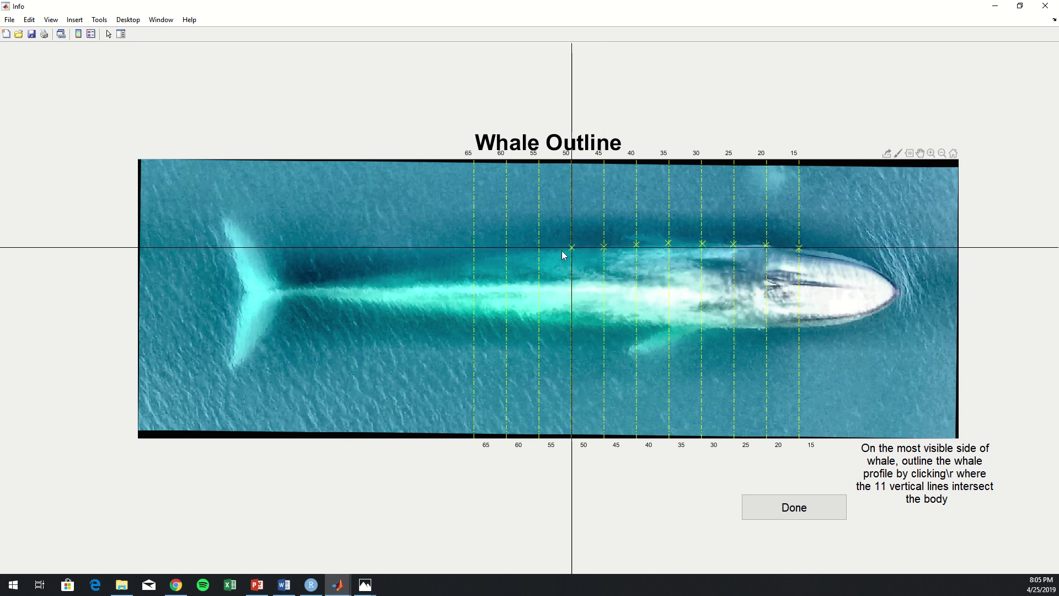
pyautogui.click(571, 247)
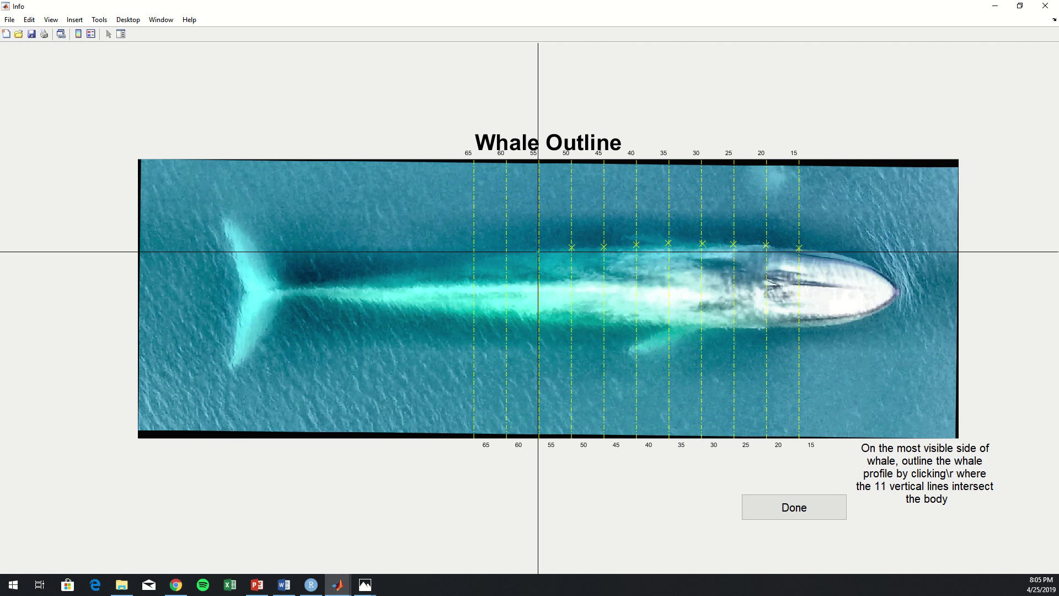
pyautogui.click(538, 249)
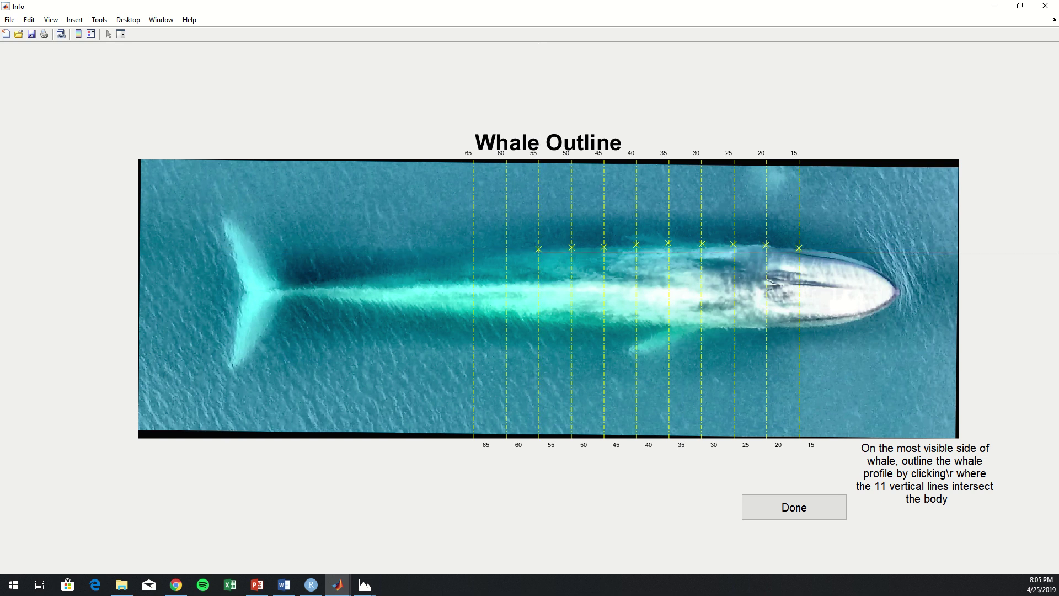
pyautogui.click(507, 253)
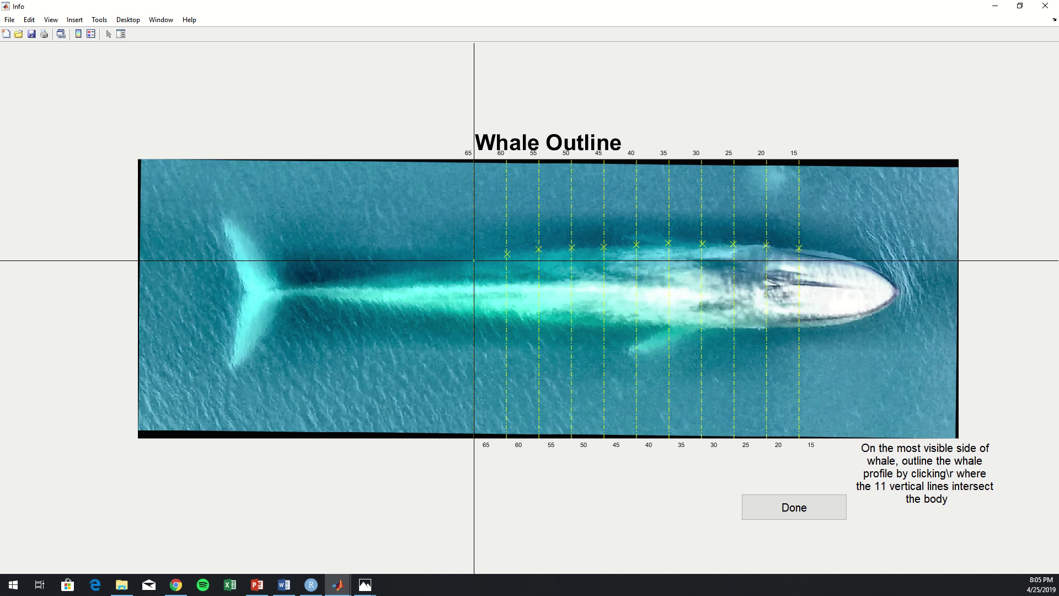
pyautogui.click(474, 261)
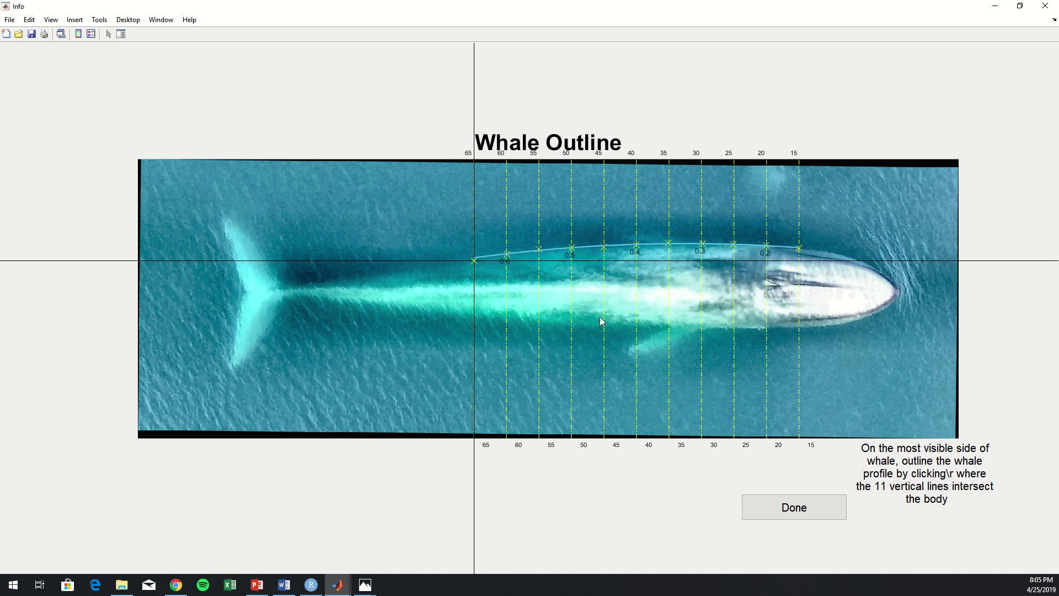
pyautogui.click(795, 508)
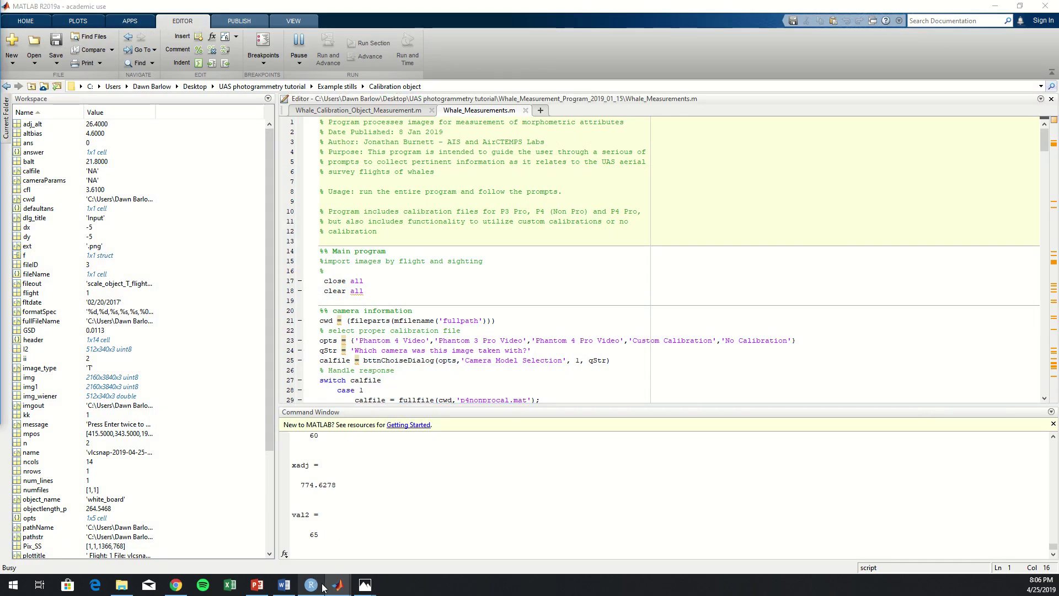
# - Outline the whale's opposite (lower) side in the maximized Info figure with one body-edge point on each of the 11 vertical lines, 15 through 65
pyautogui.moveTo(338, 584)
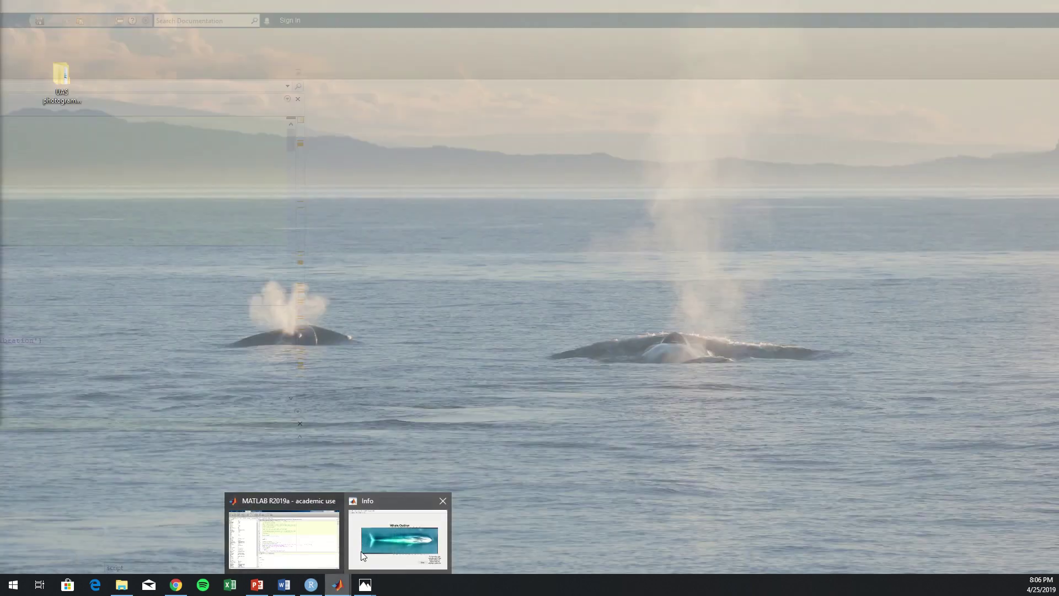
pyautogui.rightClick(359, 554)
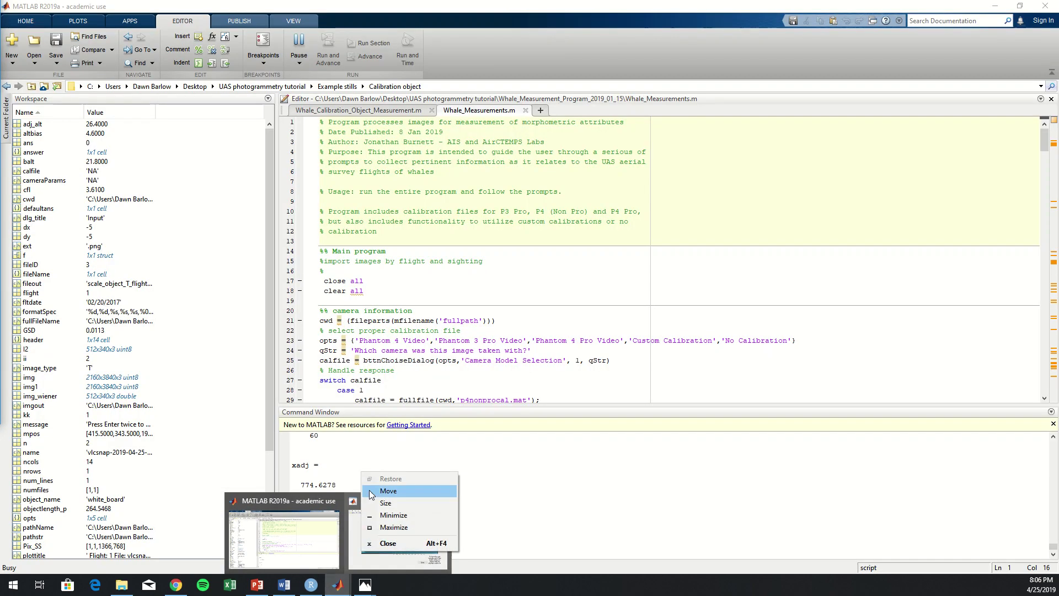
pyautogui.click(388, 528)
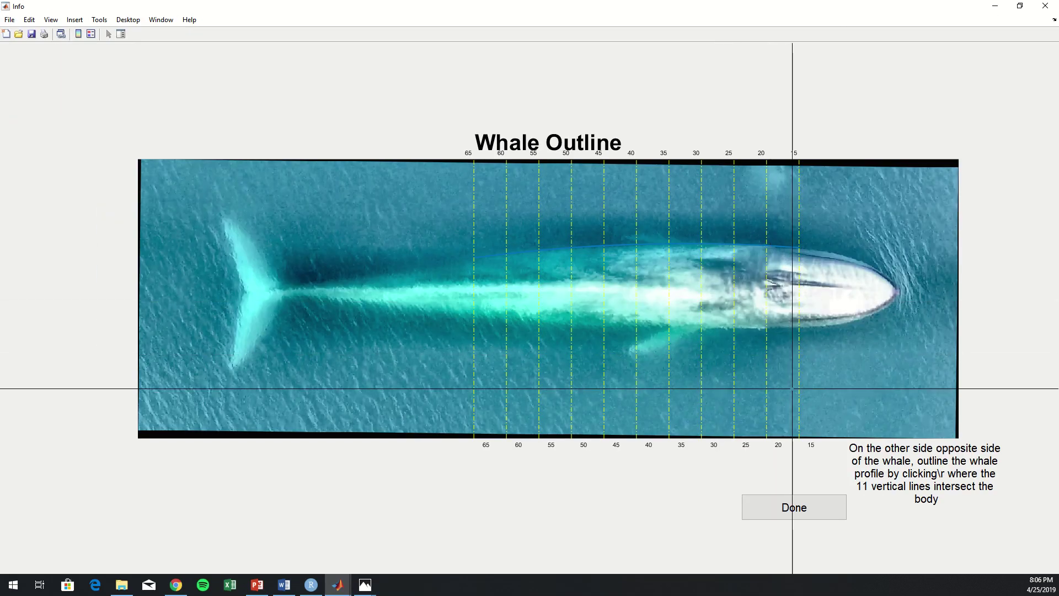
pyautogui.click(799, 329)
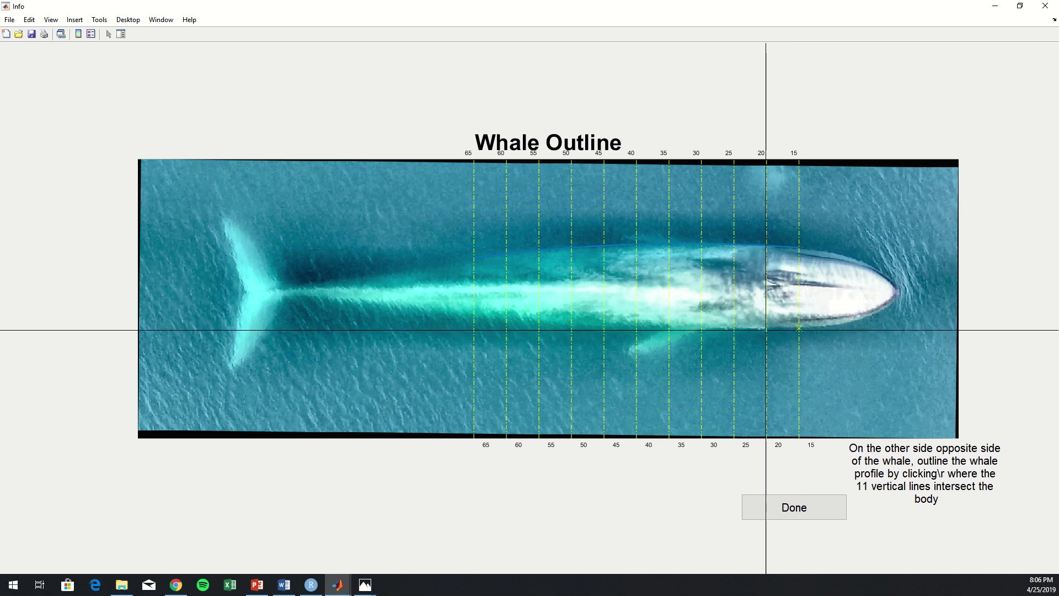
pyautogui.click(766, 330)
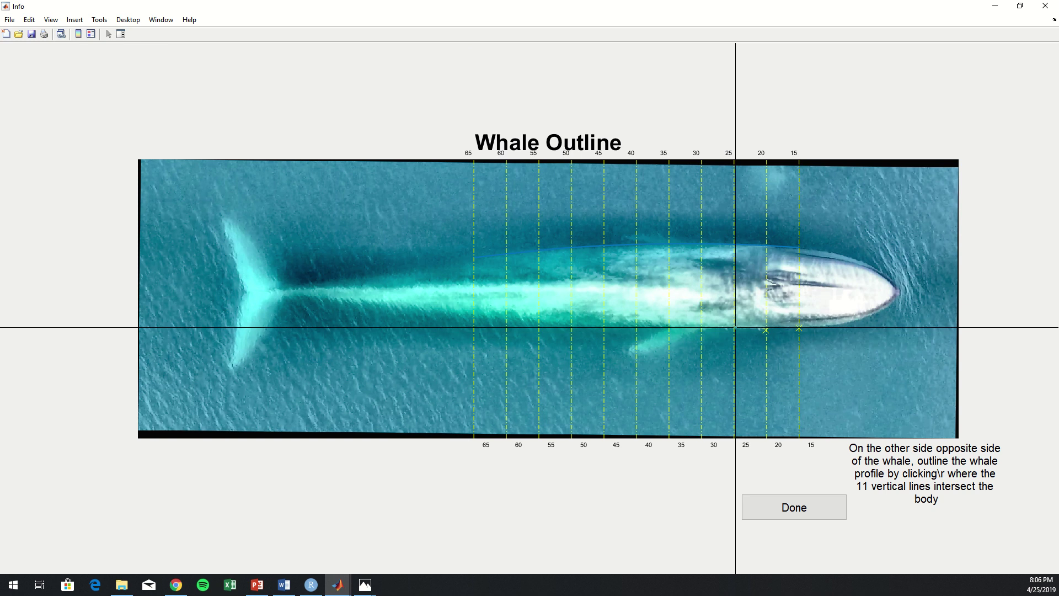
pyautogui.click(734, 329)
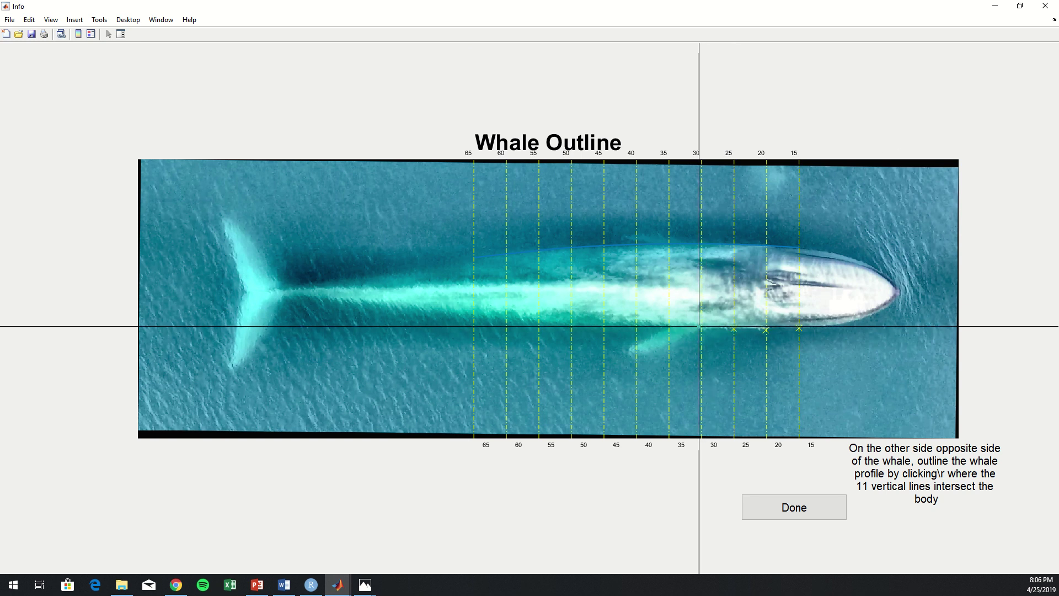
pyautogui.click(702, 327)
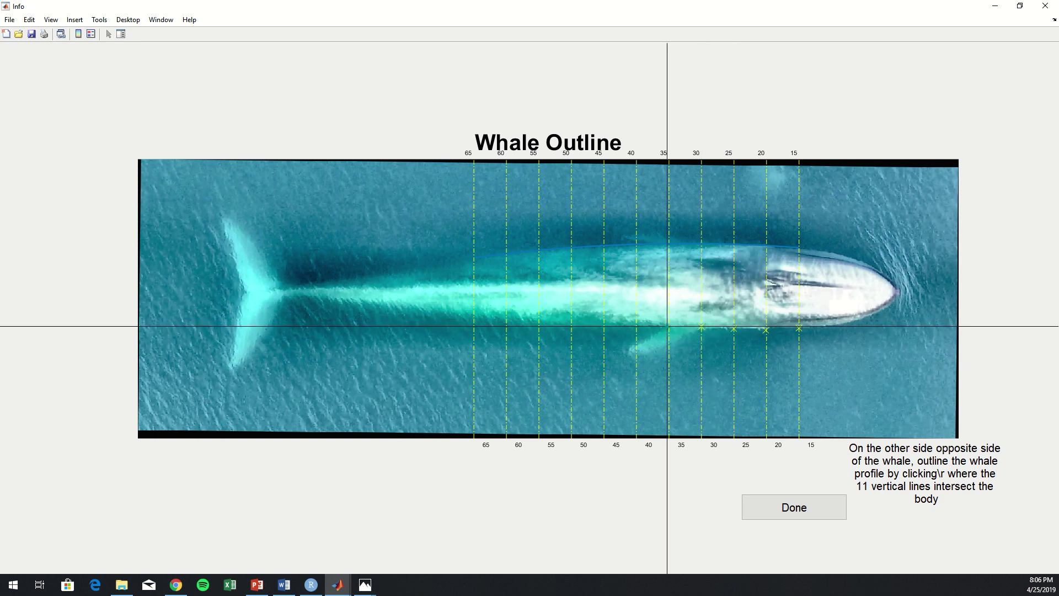
pyautogui.click(668, 328)
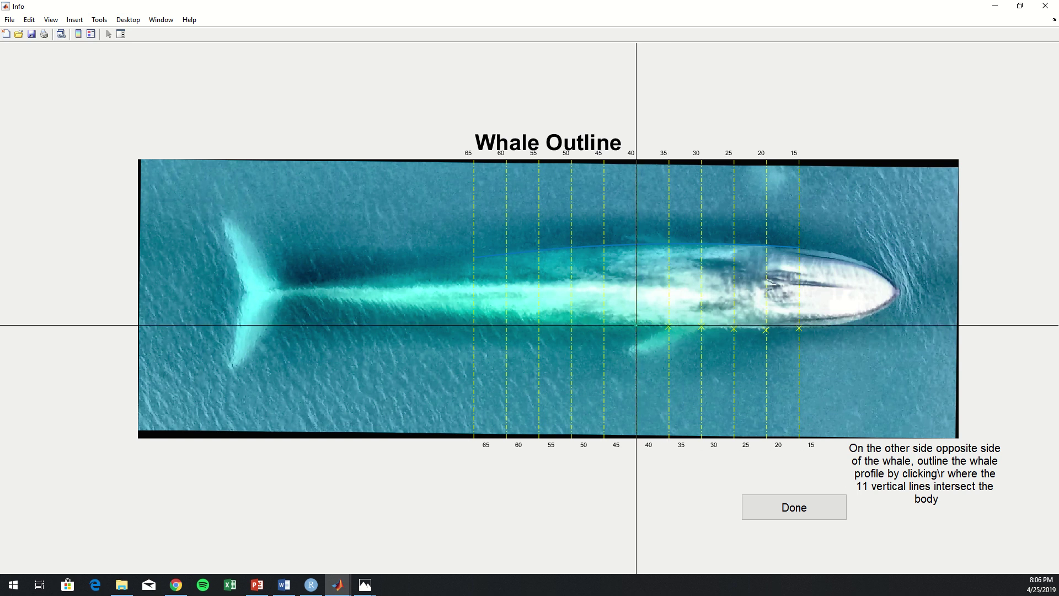
pyautogui.click(636, 325)
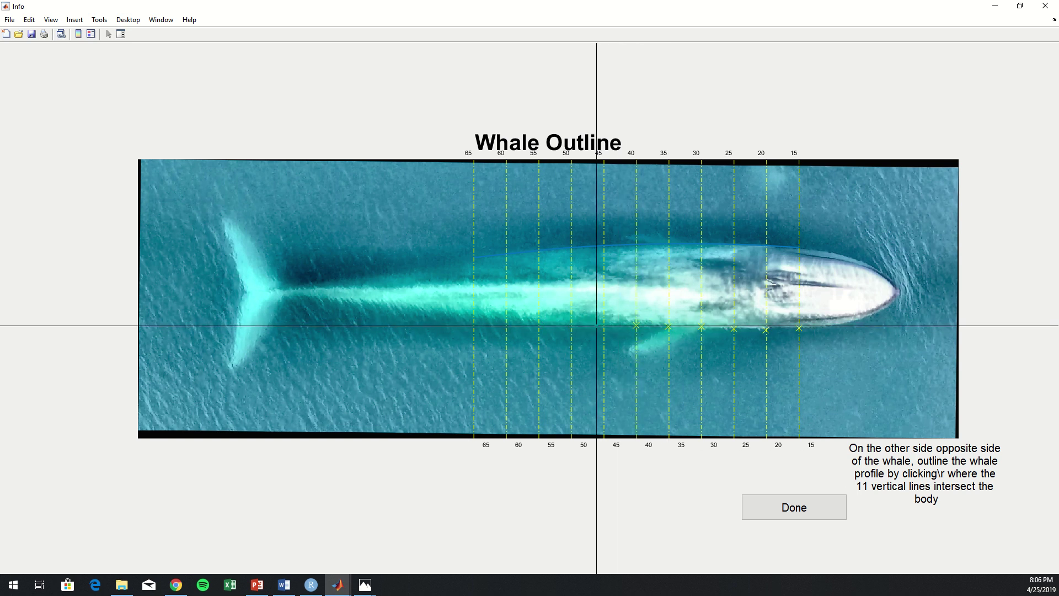
pyautogui.click(603, 327)
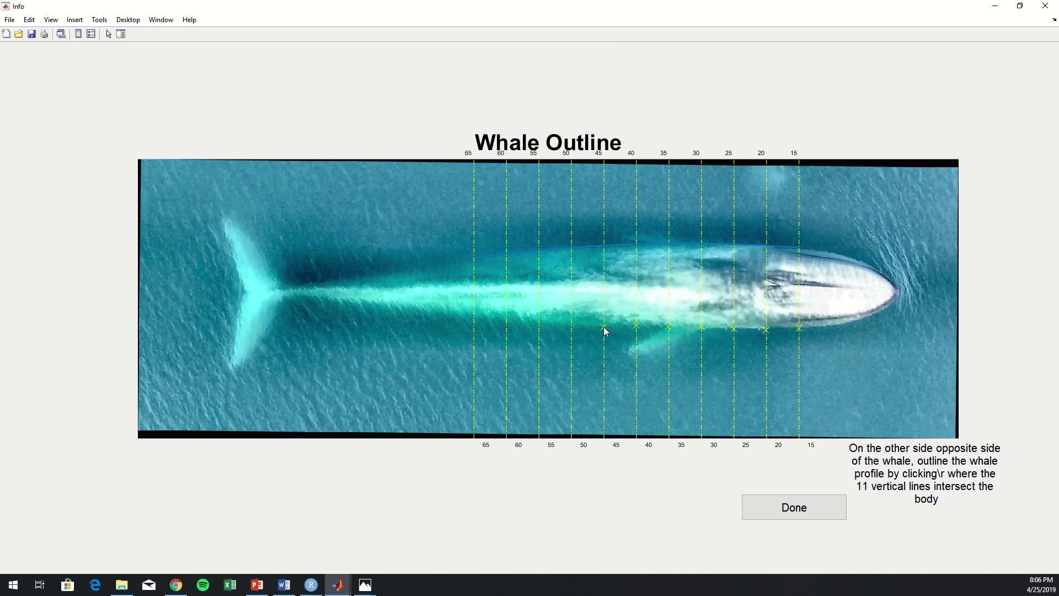
pyautogui.click(572, 325)
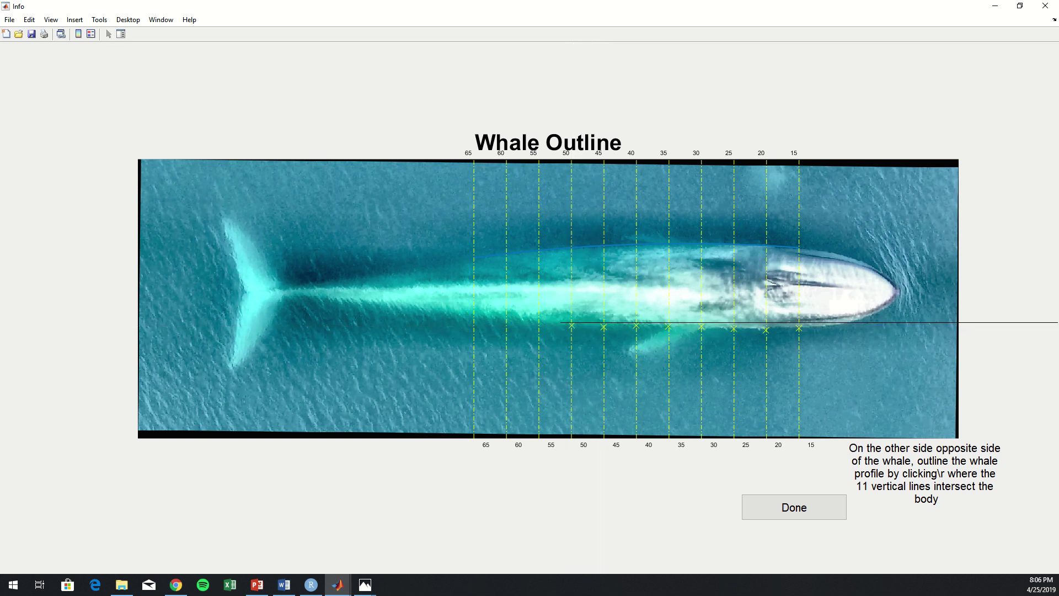
pyautogui.click(538, 322)
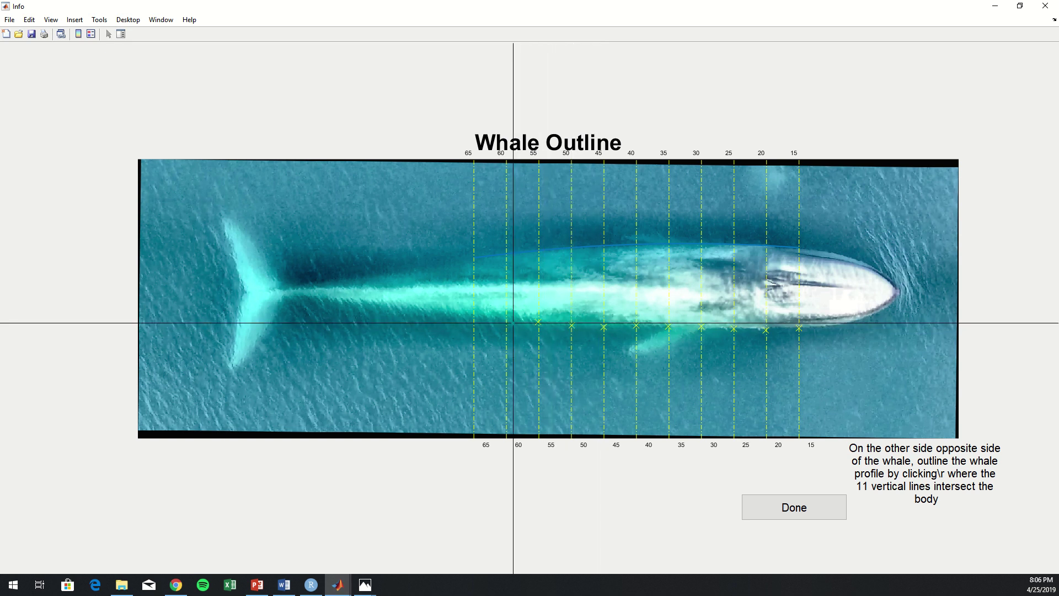
pyautogui.click(507, 320)
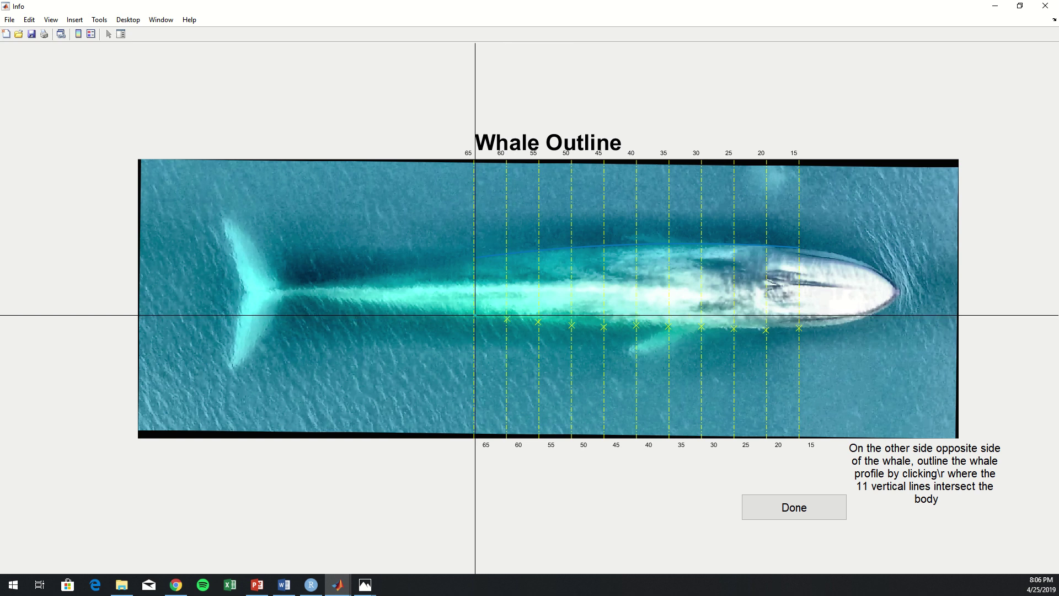
pyautogui.click(475, 316)
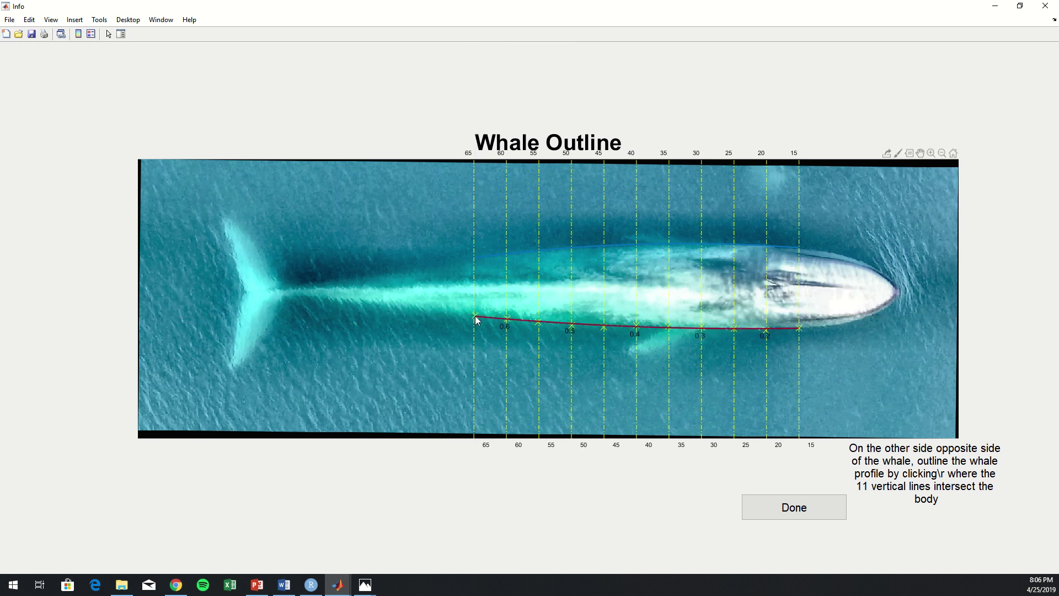
pyautogui.click(794, 506)
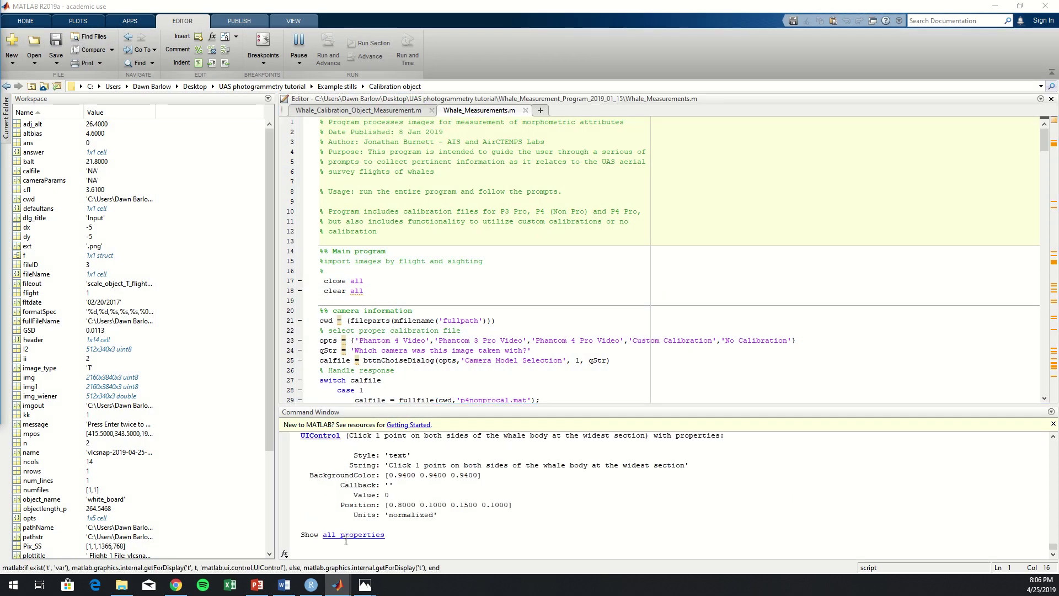
# - Measure the maximum body width (MW) in the maximized Info figure with one point on each side of the whale's widest section
pyautogui.rightClick(340, 586)
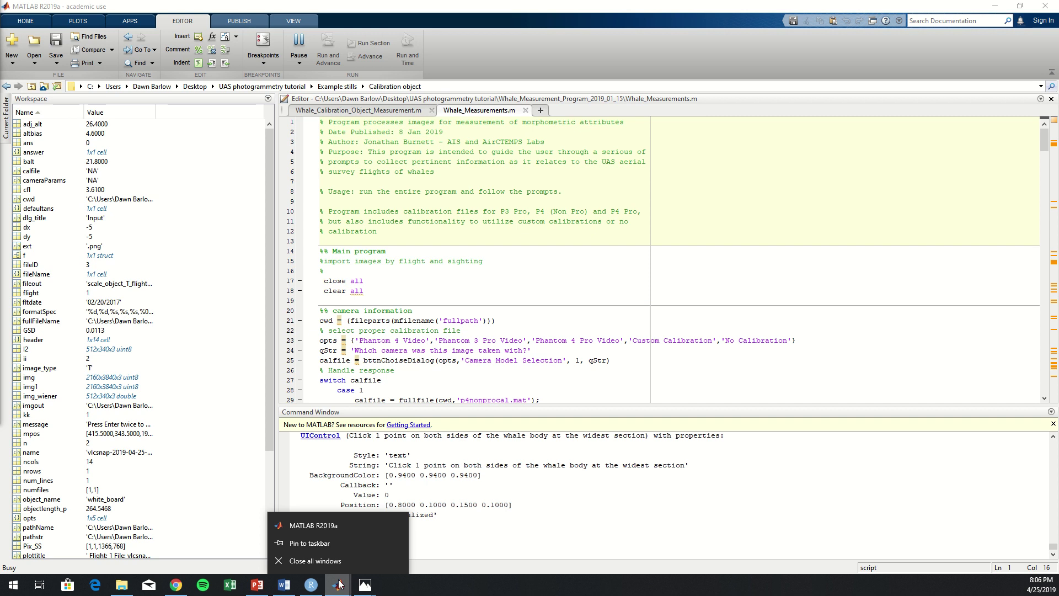
pyautogui.click(341, 585)
pyautogui.rightClick(375, 535)
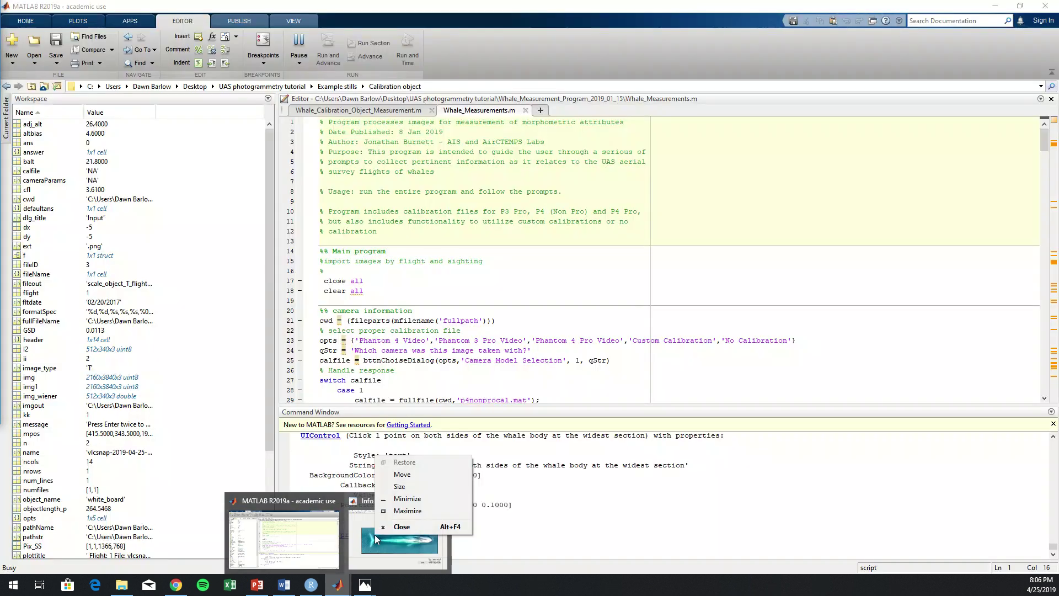
pyautogui.click(389, 514)
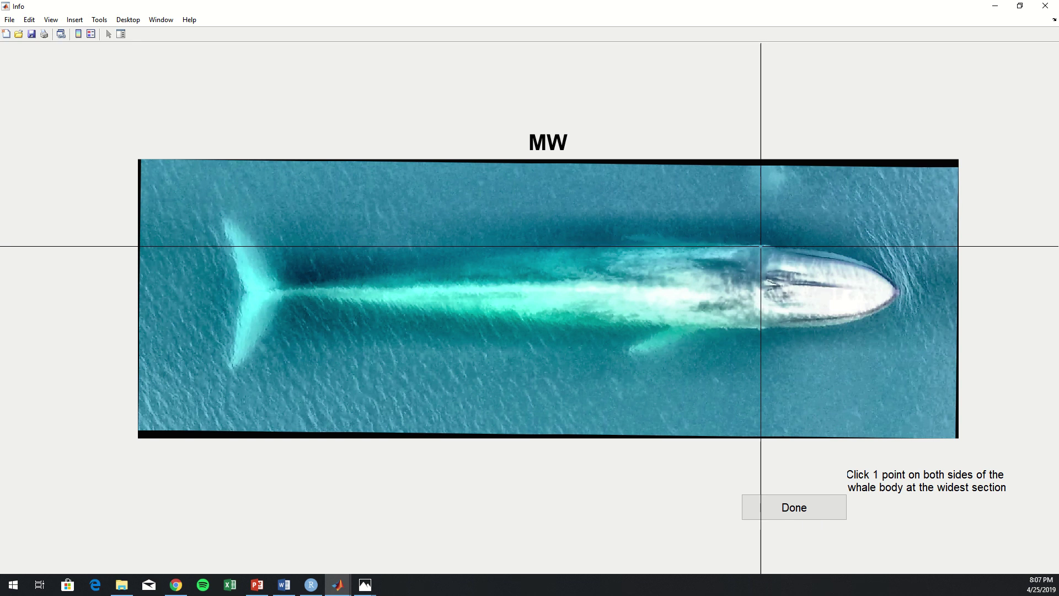
pyautogui.click(762, 244)
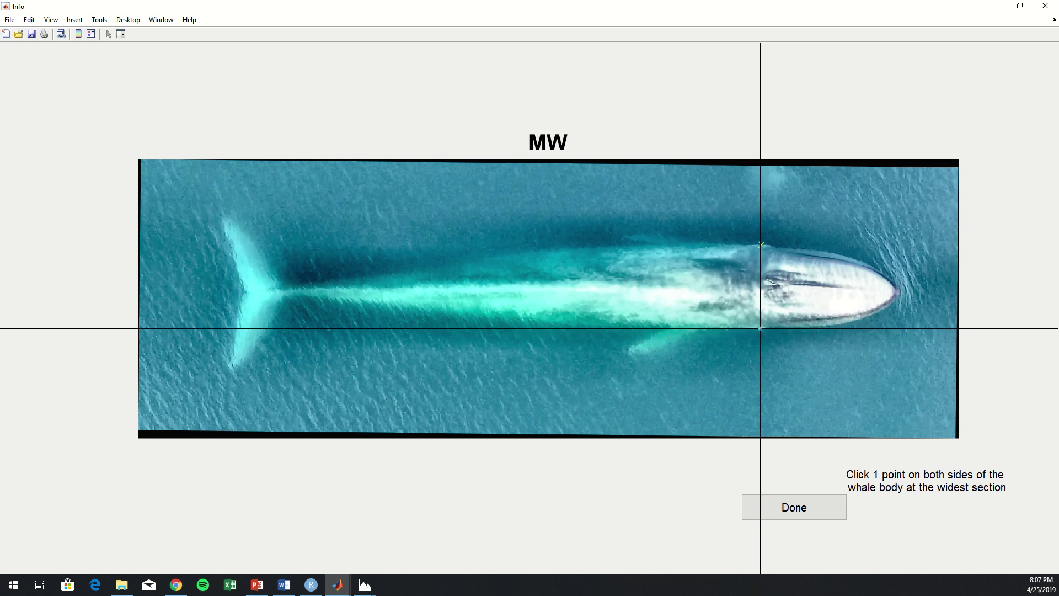
pyautogui.click(760, 328)
pyautogui.click(759, 505)
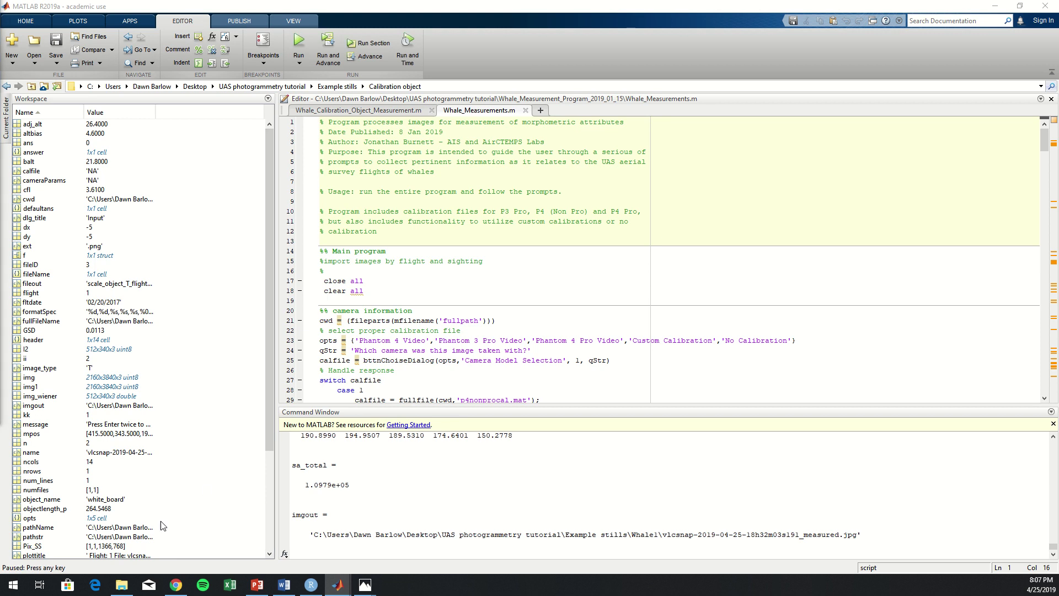
# - Review the annotated whale measurement figure, dismiss the continue message and let the whale measurement program finish
pyautogui.rightClick(340, 588)
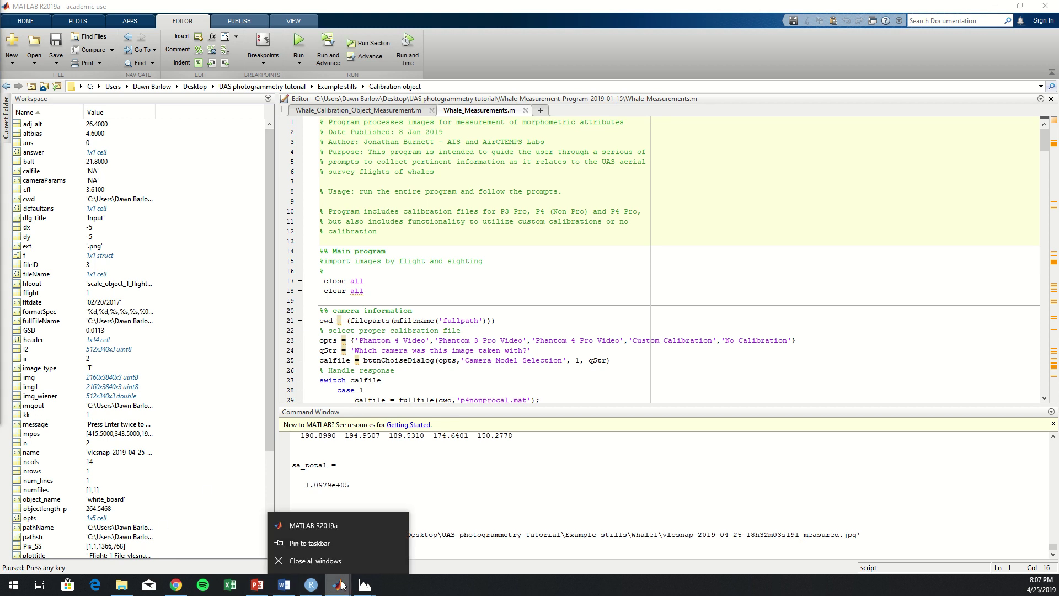
pyautogui.click(342, 587)
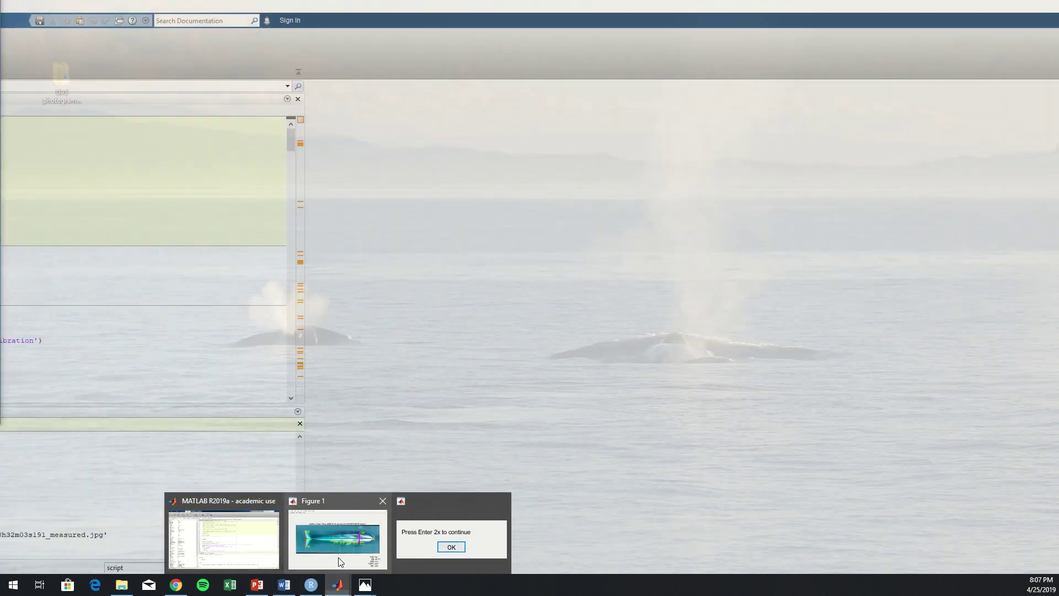
pyautogui.rightClick(341, 557)
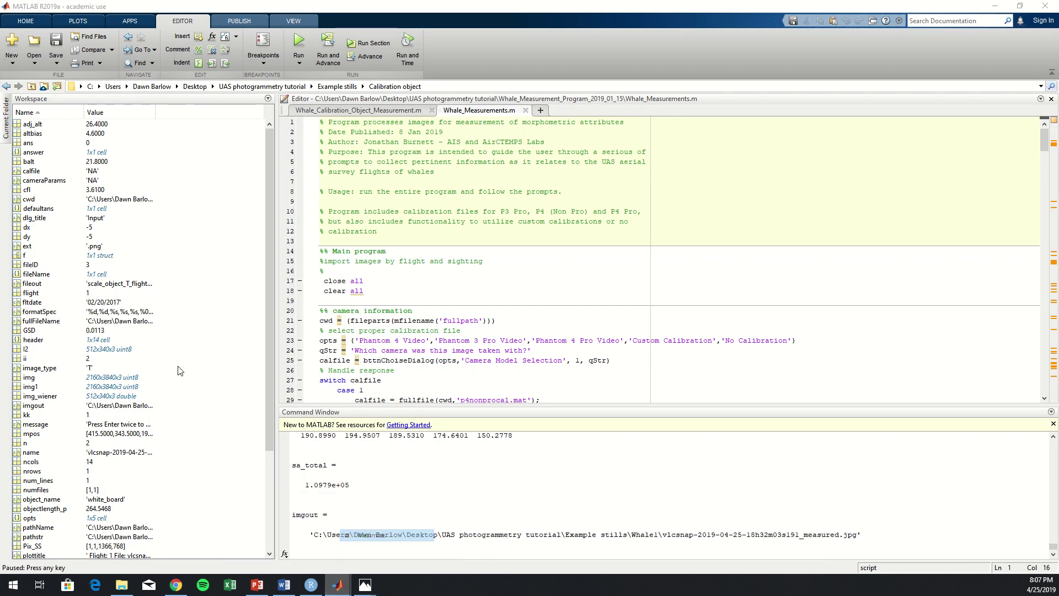
pyautogui.click(365, 536)
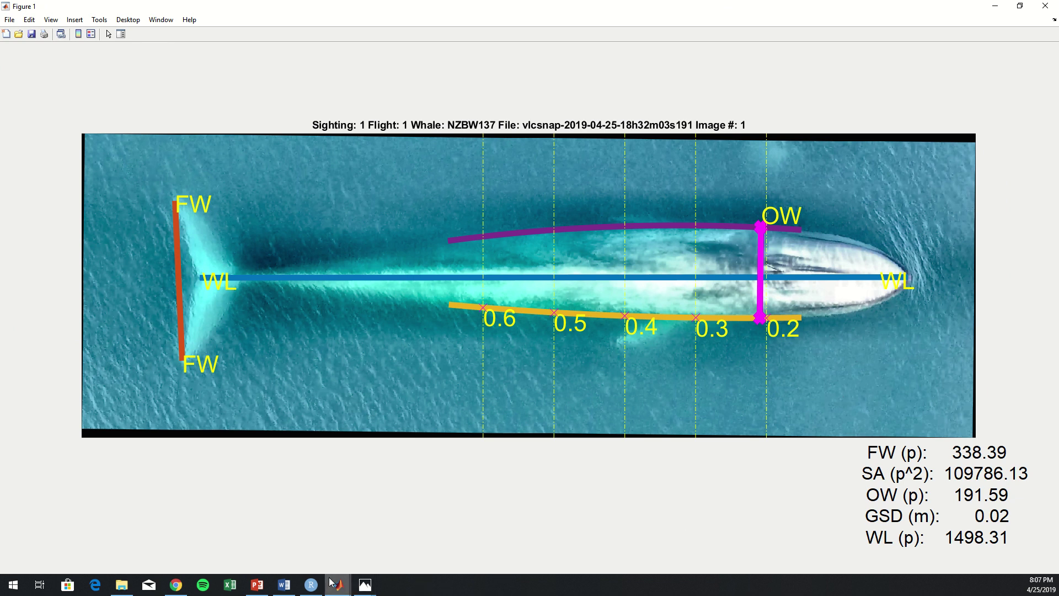
pyautogui.moveTo(337, 589)
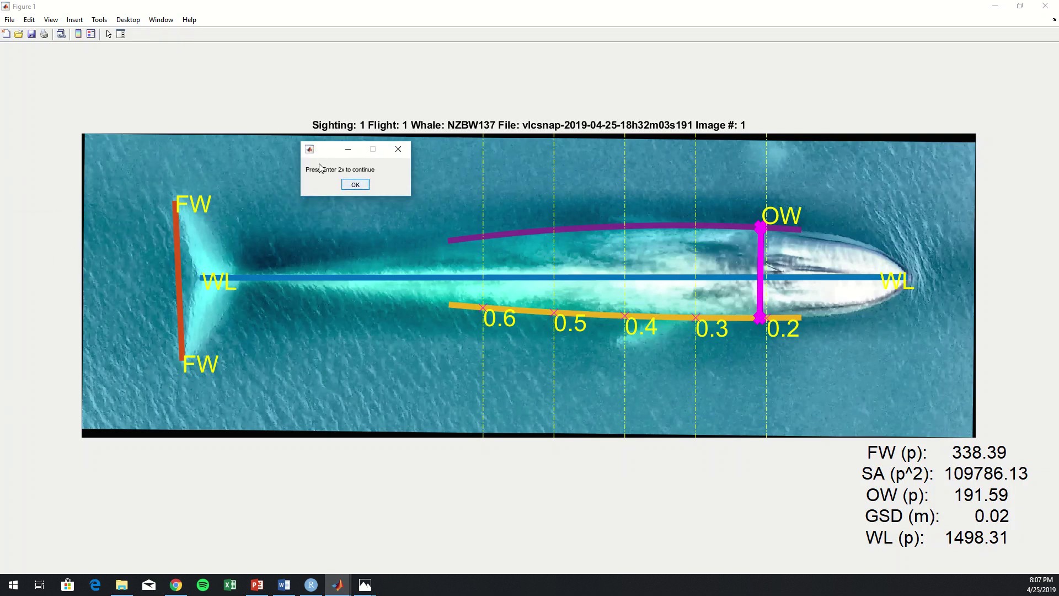
pyautogui.click(354, 184)
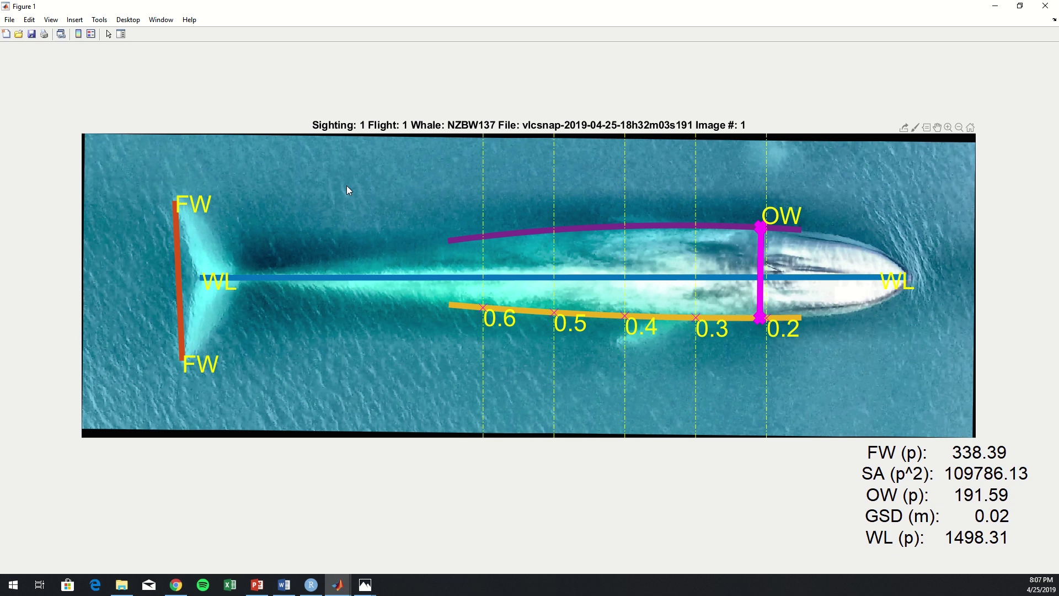
pyautogui.press('Return')
pyautogui.press('Return')
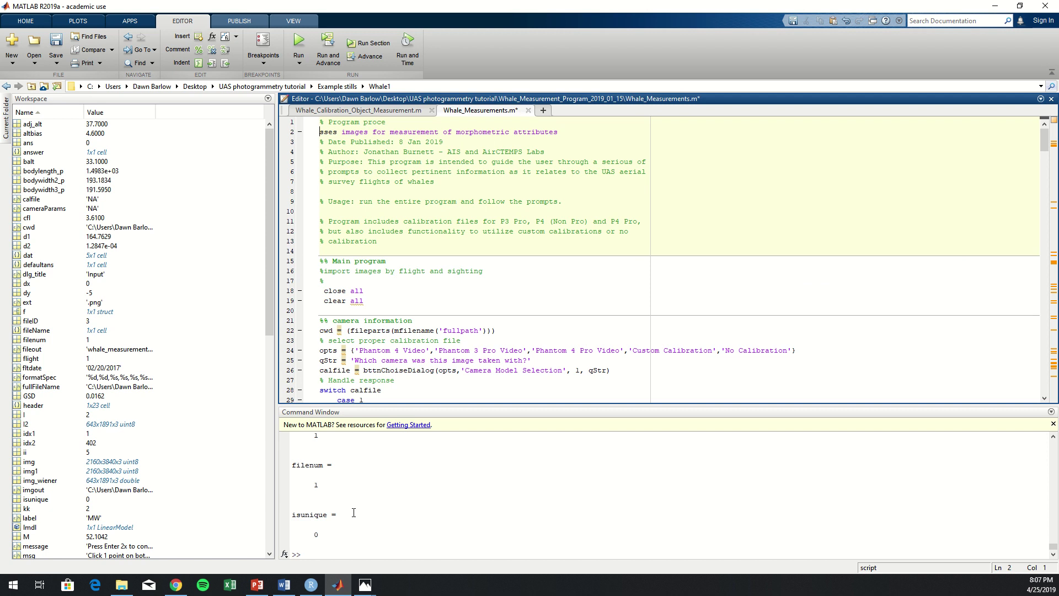
# - Check the output files in the Whale1 folder of Example stills, viewing the saved measured image and closing it
pyautogui.click(118, 589)
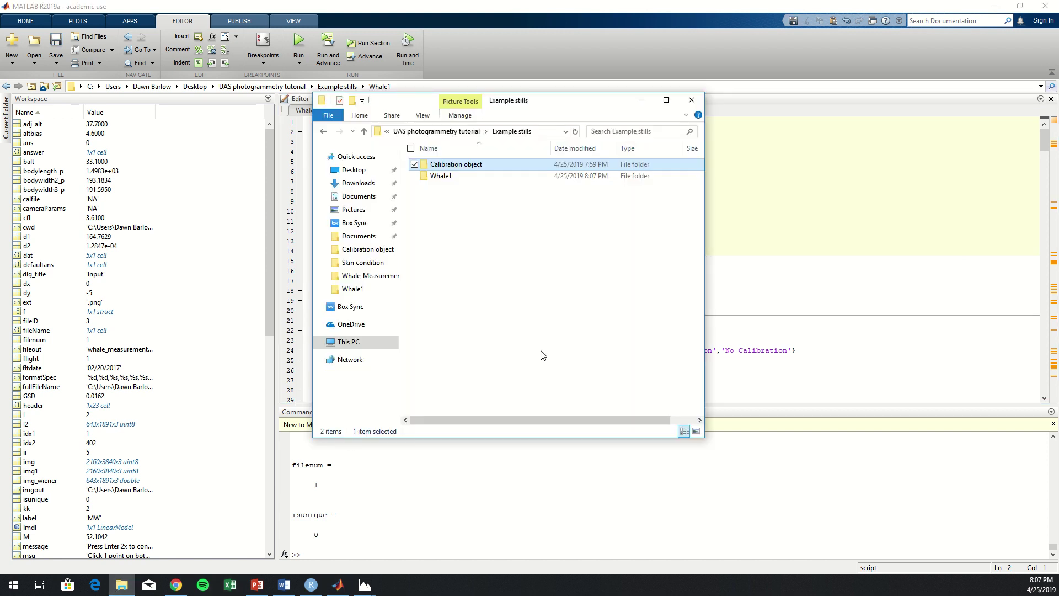
pyautogui.click(522, 179)
pyautogui.doubleClick(521, 177)
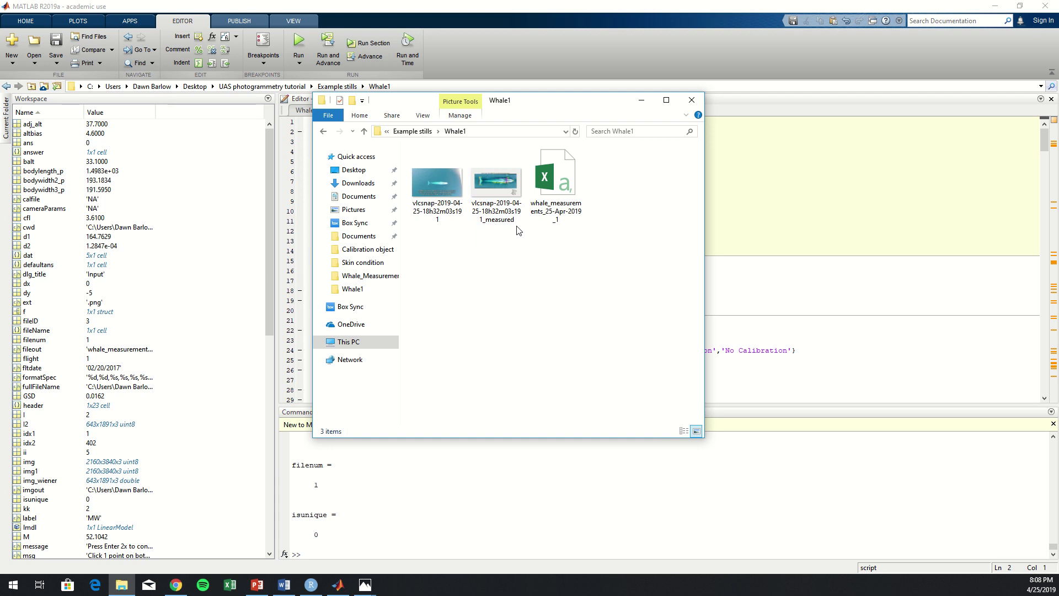
pyautogui.click(505, 196)
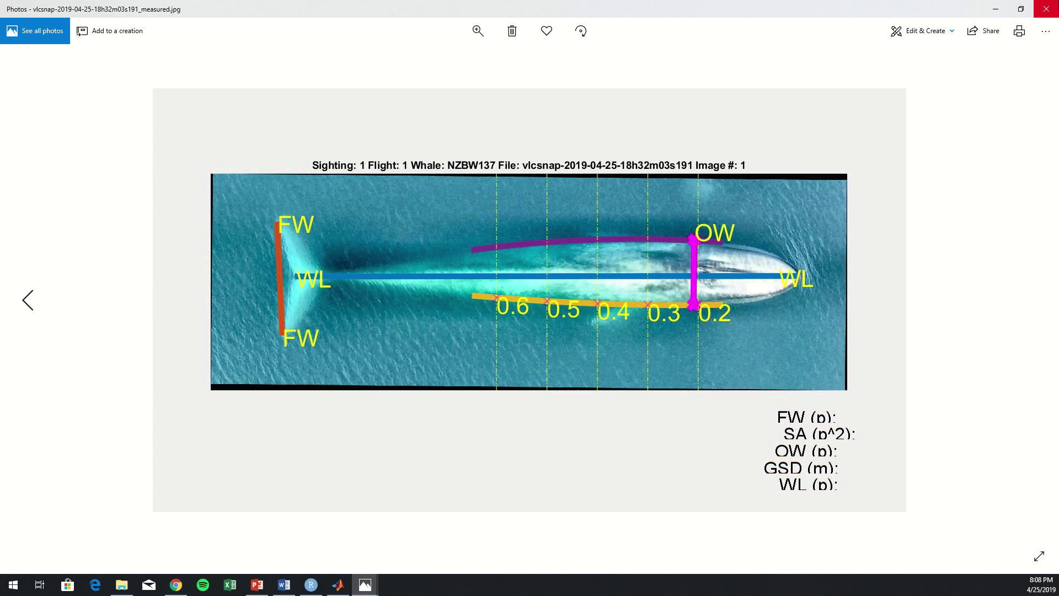
pyautogui.click(1046, 8)
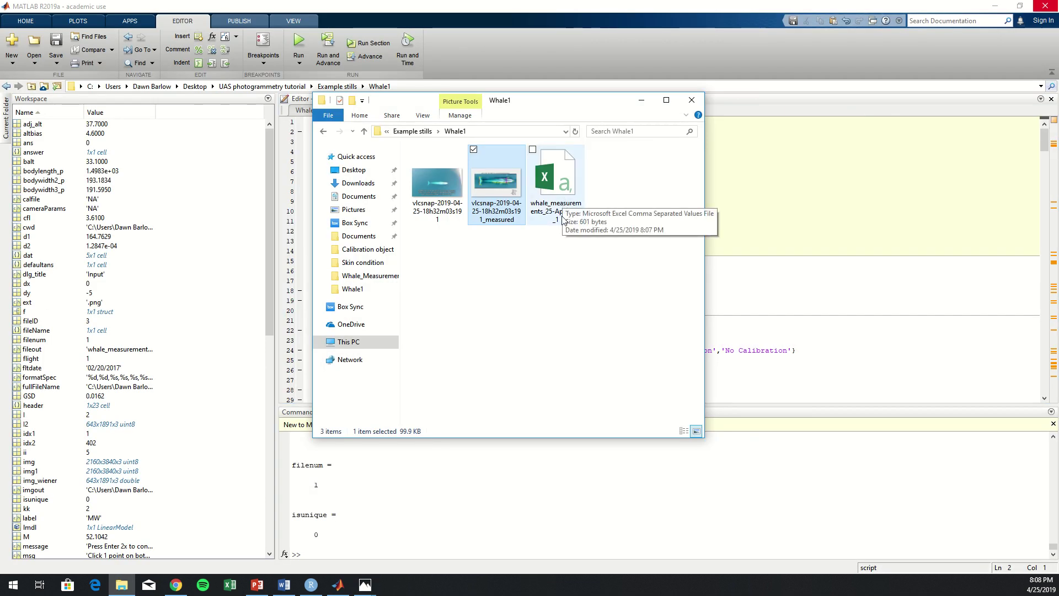
pyautogui.click(551, 321)
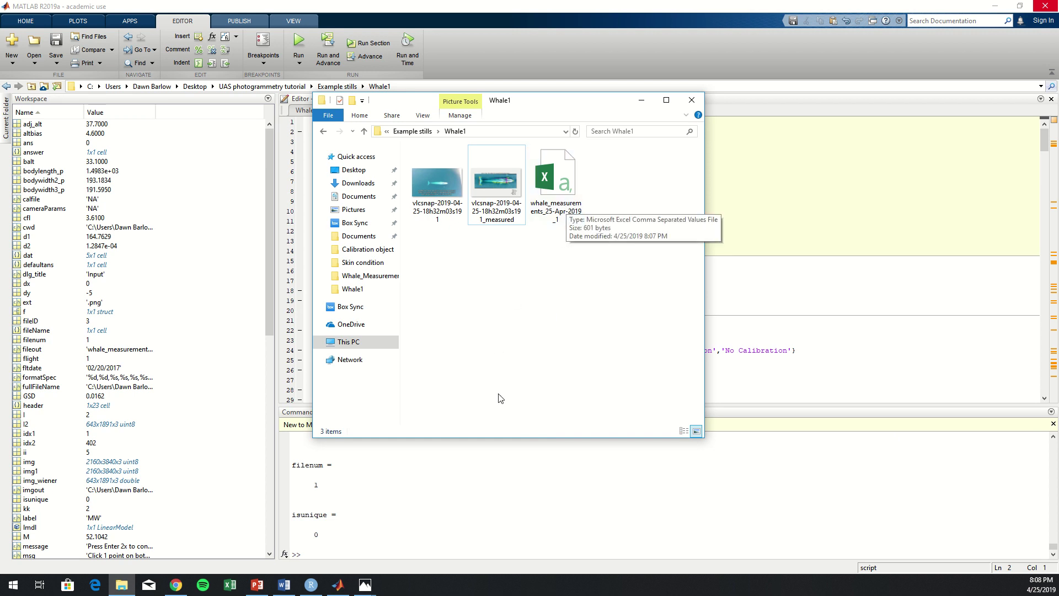
# - Switch to RStudio and locate the Whale_Quant_Analysis_v06 and Whale_Quant_Funcs scripts in the Whale_Measurement_Program_2019_01_15 folder
pyautogui.click(305, 593)
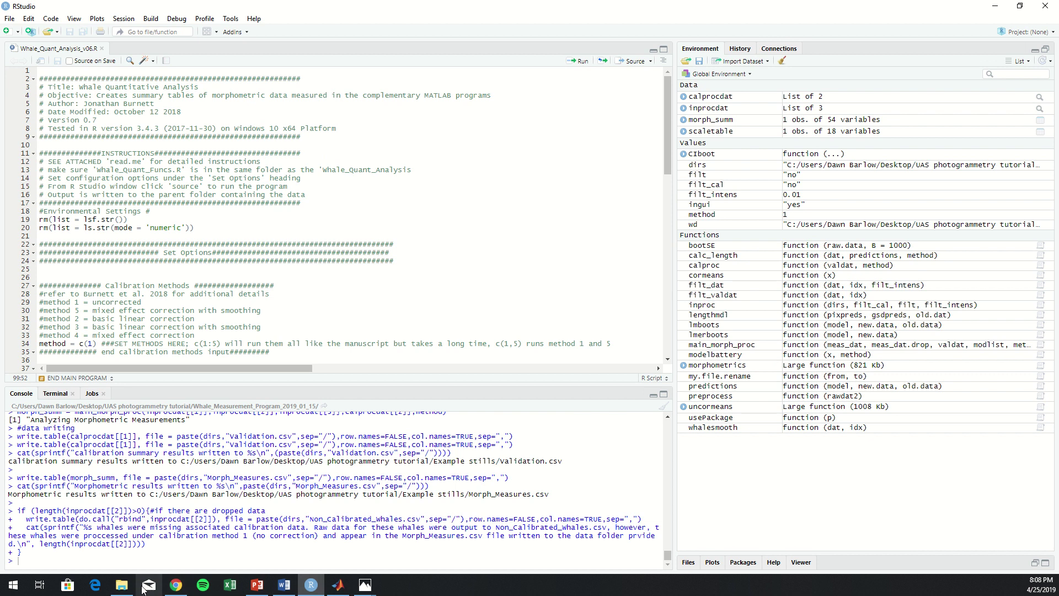
pyautogui.click(121, 586)
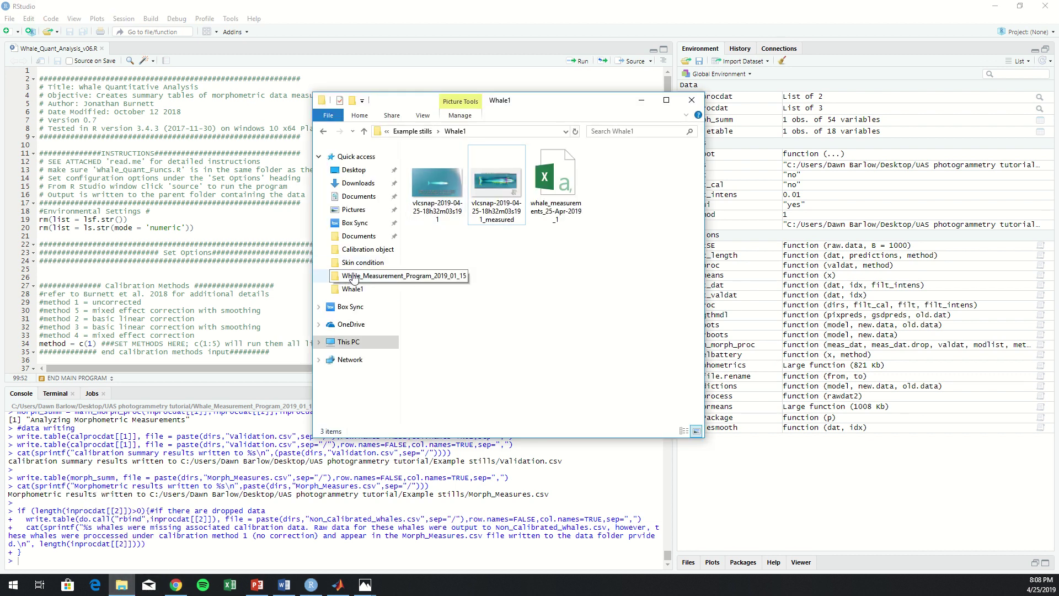
pyautogui.click(355, 279)
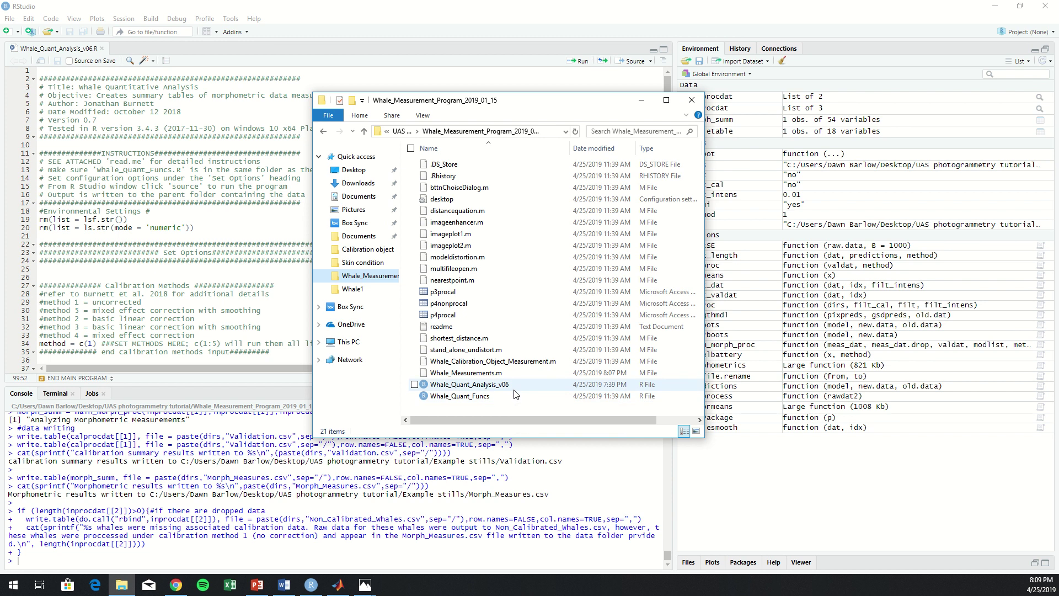
pyautogui.click(575, 5)
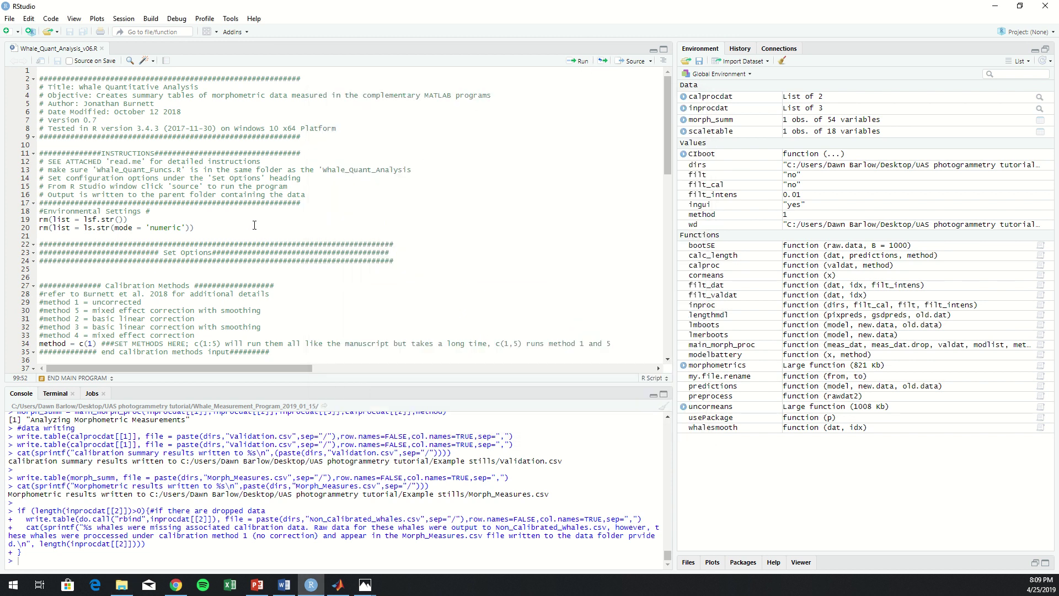
# - Run the Environmental Settings lines of Whale_Quant_Analysis_v06.R to clear existing functions and numeric variables
pyautogui.click(40, 211)
pyautogui.scroll(-3, 41, 207)
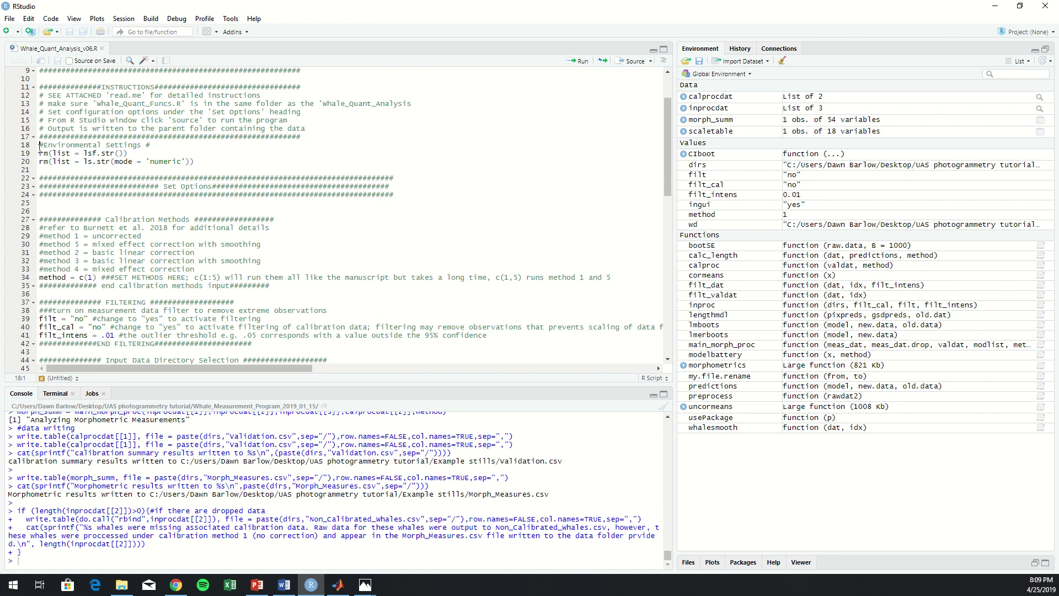
pyautogui.moveTo(39, 146); pyautogui.dragTo(53, 170)
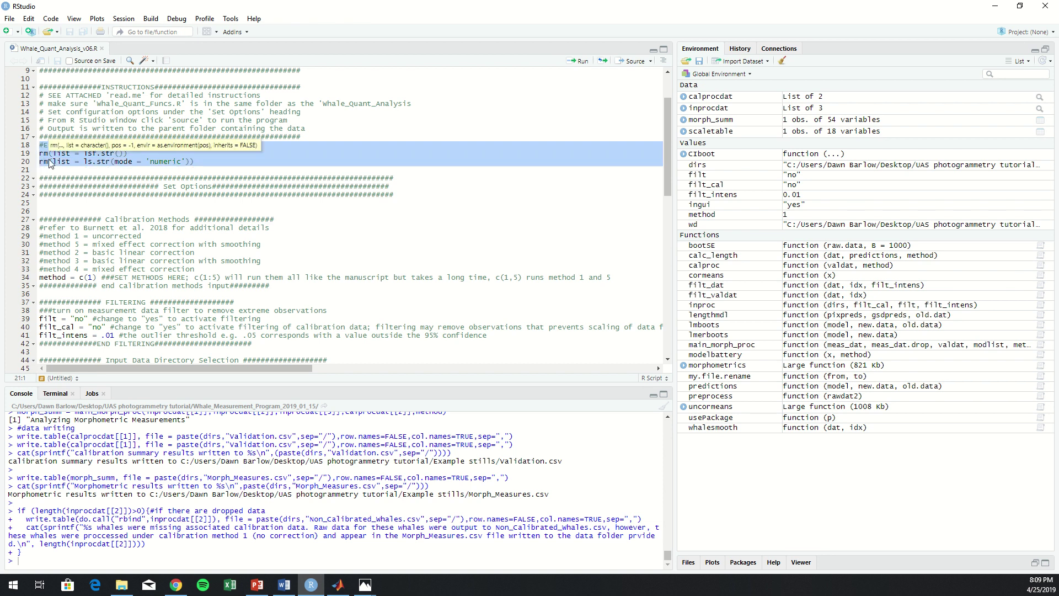
pyautogui.click(582, 61)
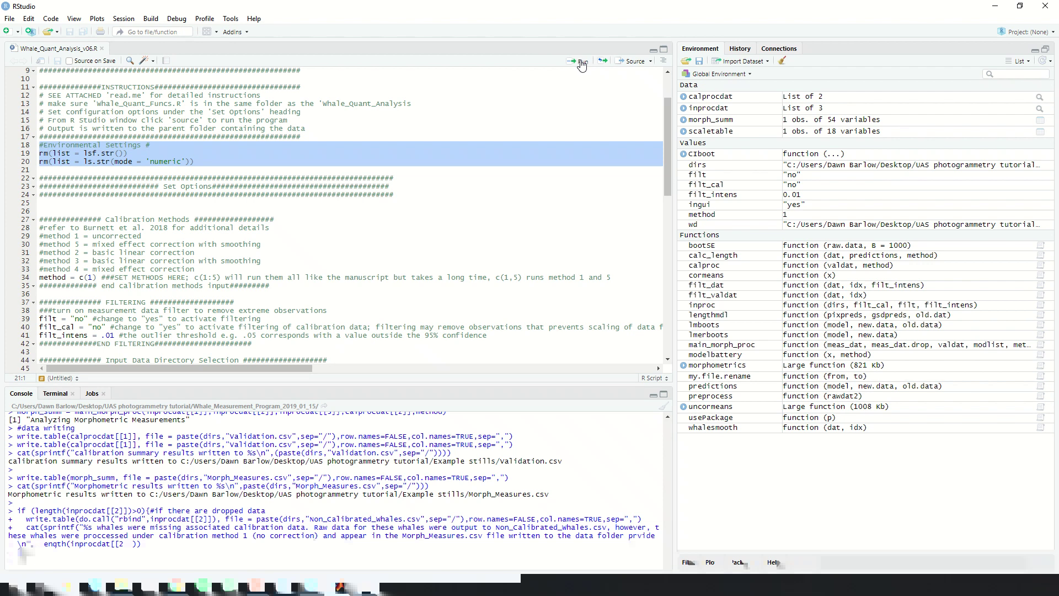
# - Run the Calibration Methods section with method = c(1), the uncorrected method
pyautogui.scroll(-2, 72, 244)
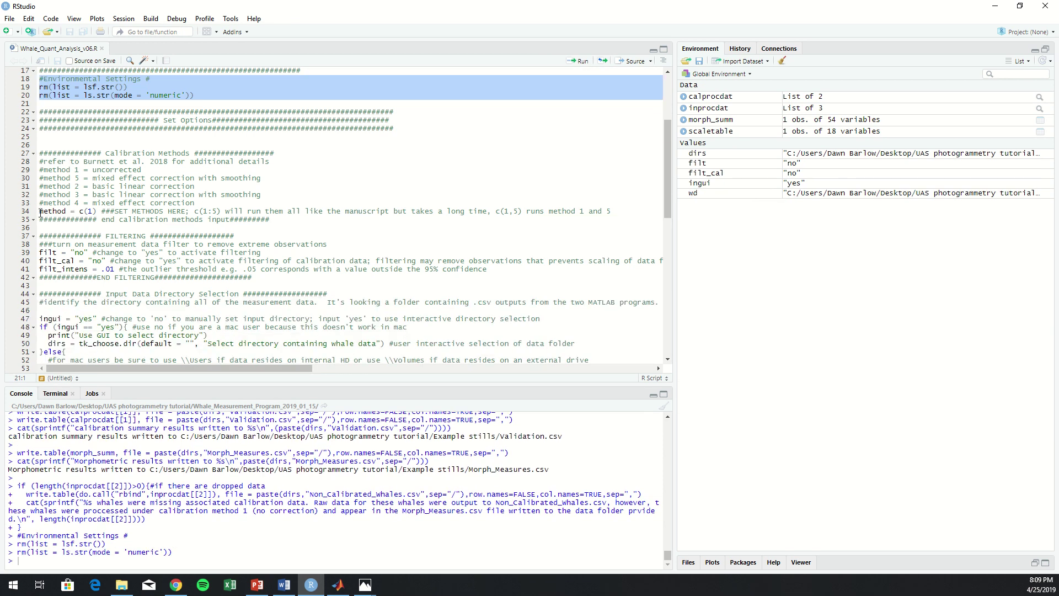
pyautogui.click(42, 213)
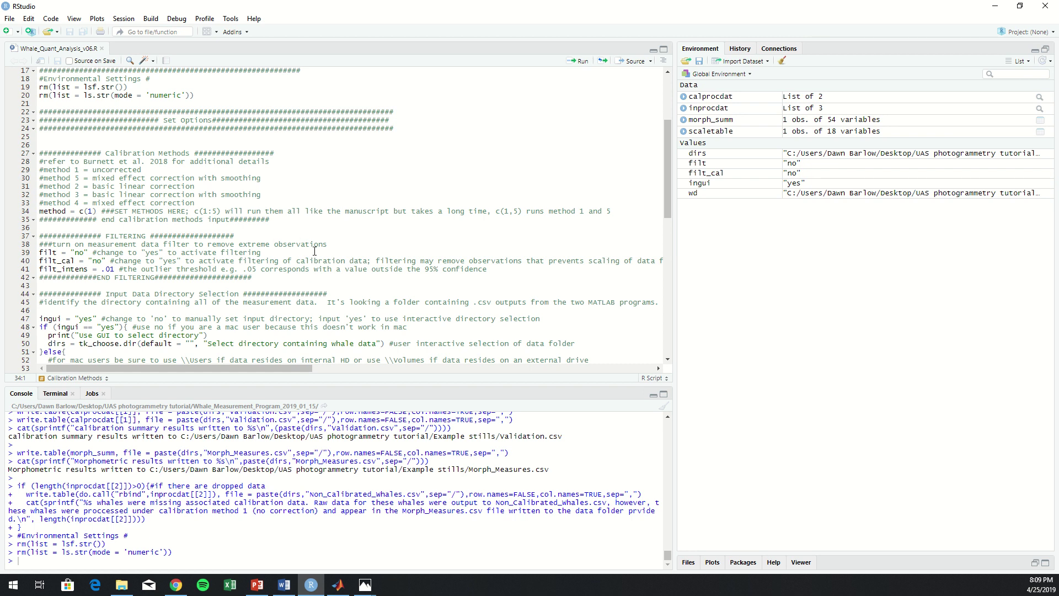
pyautogui.click(582, 62)
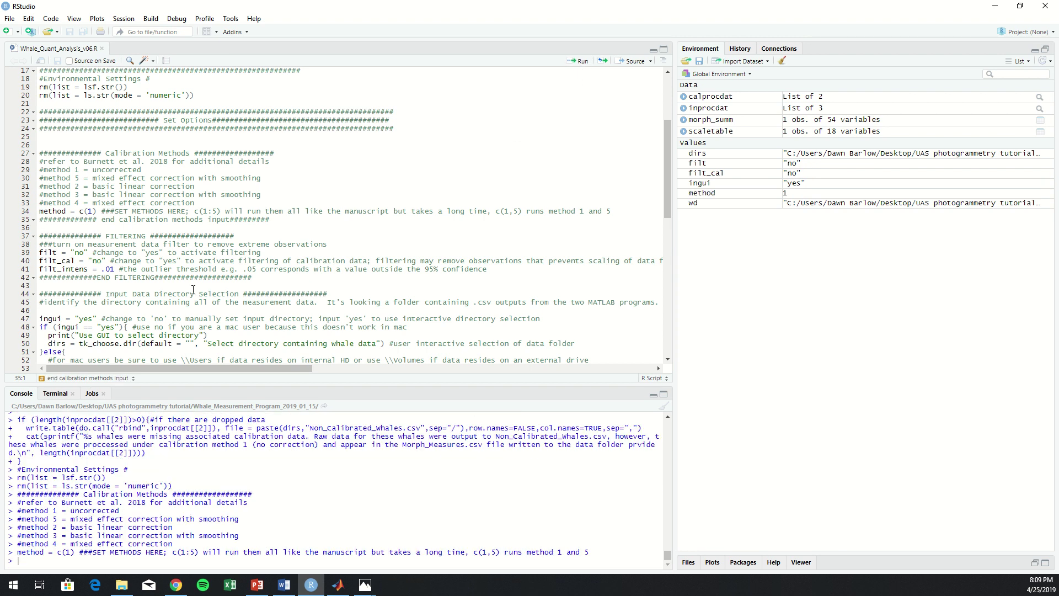
# - Run the Filtering options with filt and filt_cal set to "no" and filt_intens set to .01
pyautogui.click(39, 252)
pyautogui.moveTo(40, 253); pyautogui.dragTo(49, 278)
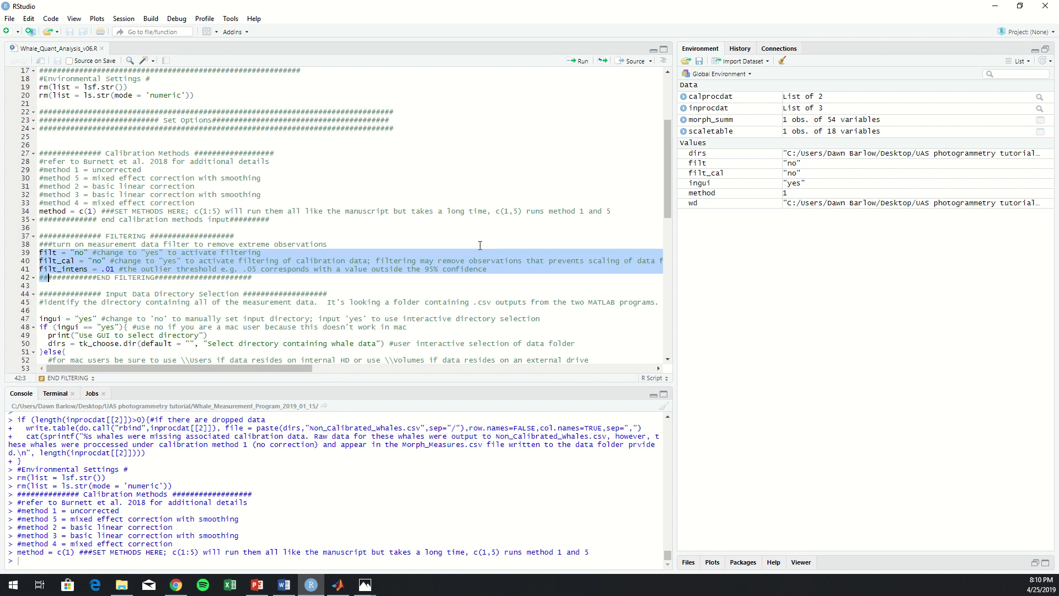
pyautogui.click(580, 61)
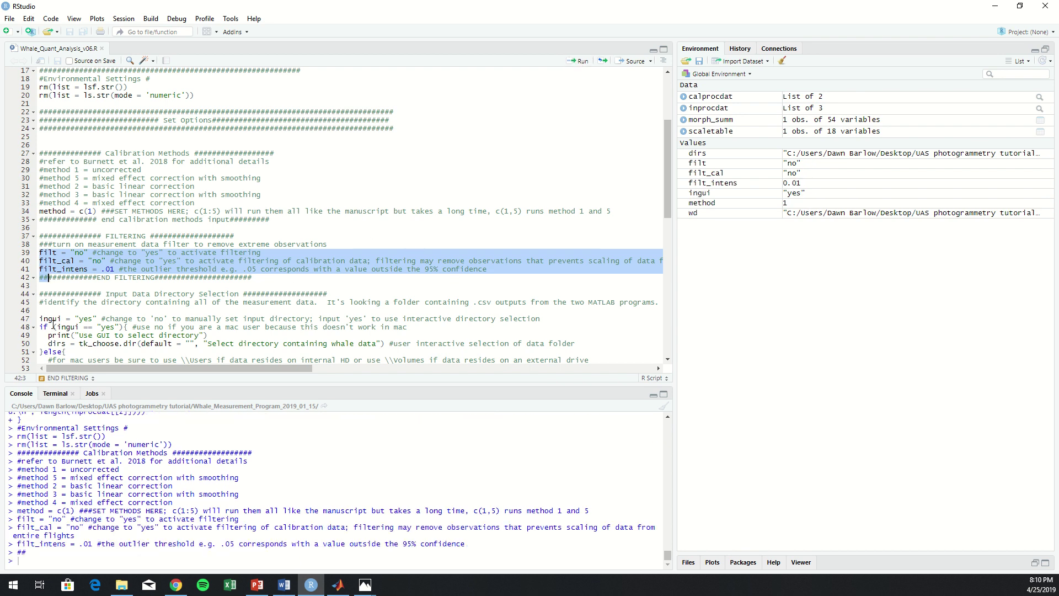
# - Run the Input Data Directory Selection code with ingui = "yes" and choose the Example stills folder as the whale data directory
pyautogui.scroll(-4, 55, 319)
pyautogui.click(53, 220)
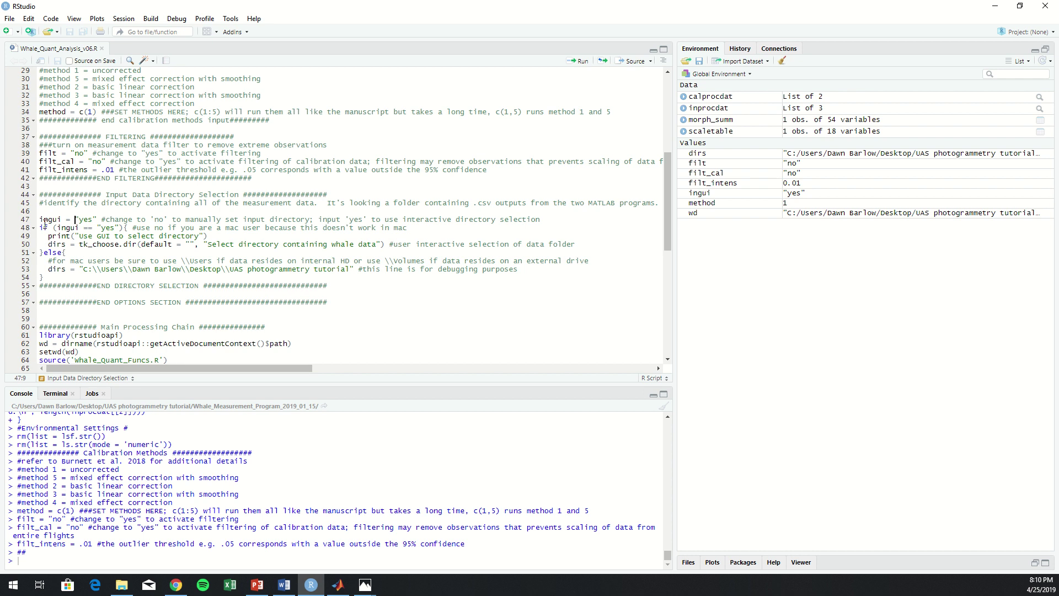
pyautogui.moveTo(38, 220); pyautogui.dragTo(54, 276)
pyautogui.hotkey('ctrl', 'Return')
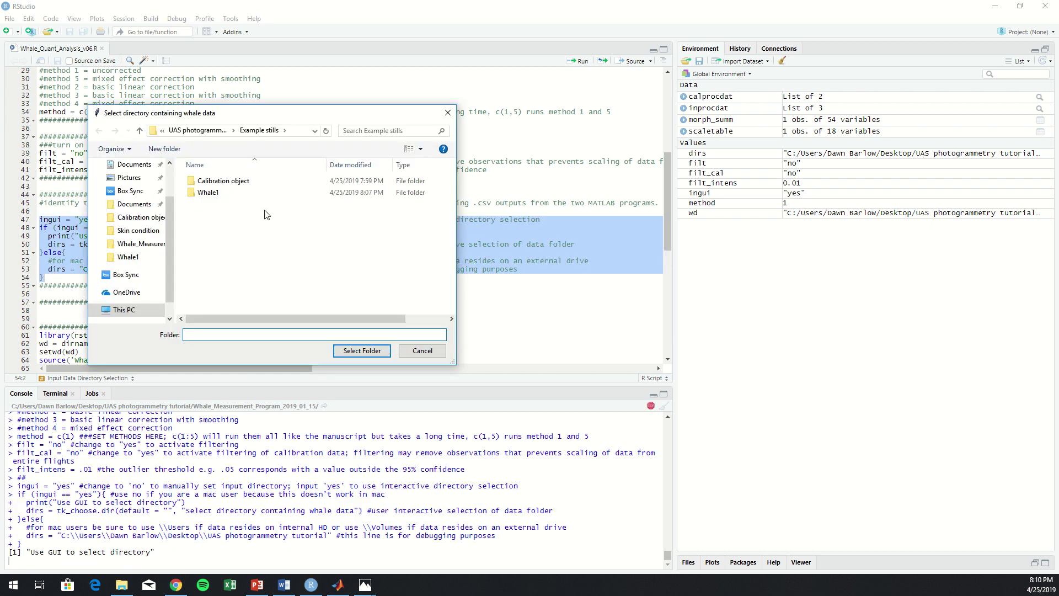
pyautogui.moveTo(293, 115); pyautogui.dragTo(550, 87)
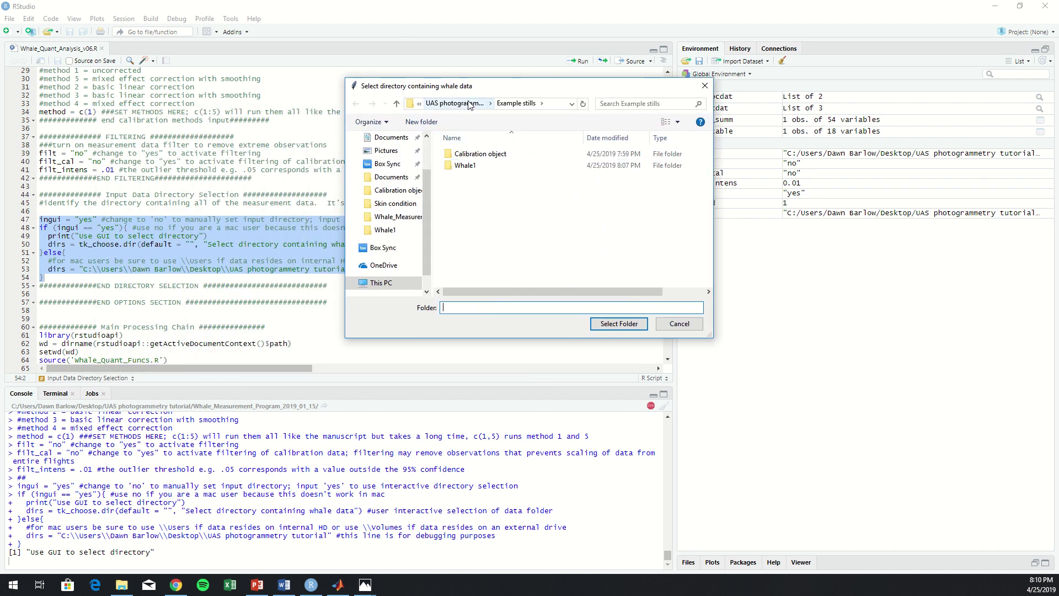
pyautogui.click(516, 103)
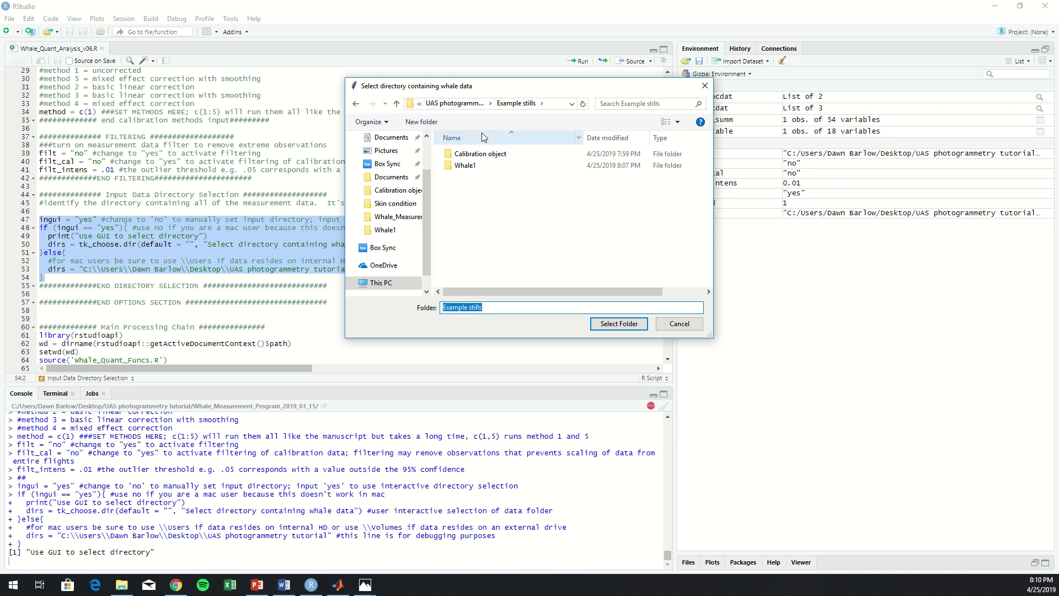
pyautogui.click(478, 104)
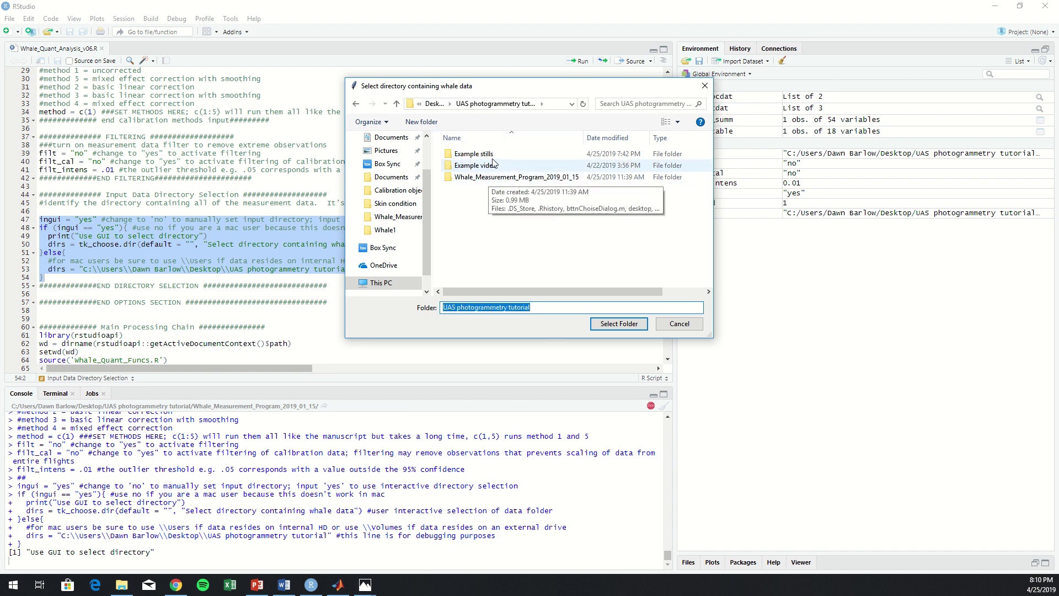
pyautogui.doubleClick(489, 155)
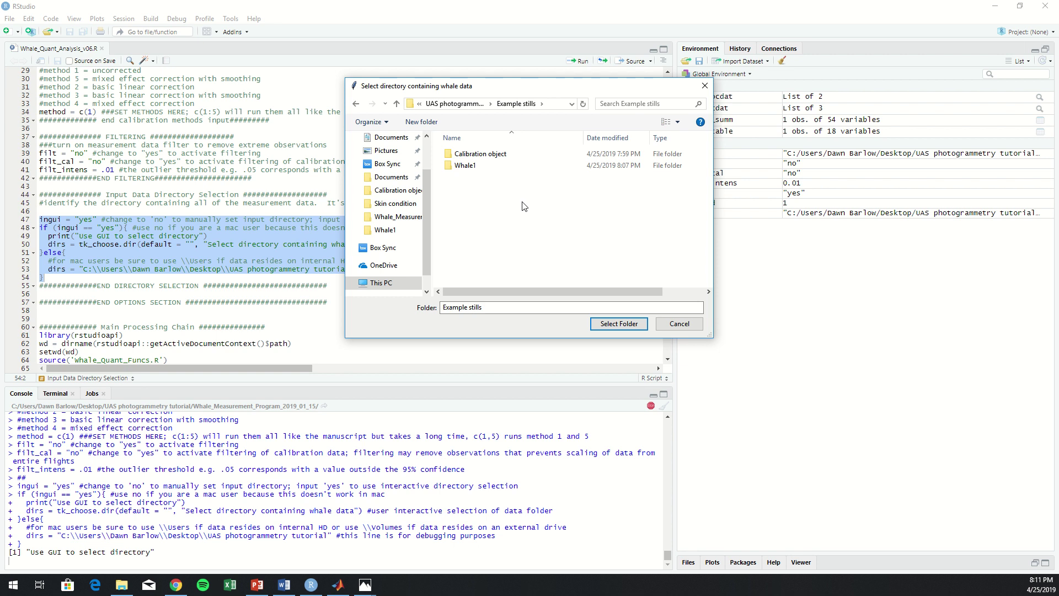
pyautogui.click(606, 324)
# - Run the start of the Main Processing Chain, loading rstudioapi, setting the working directory, sourcing Whale_Quant_Funcs.R and checking the R version
pyautogui.scroll(-3, 210, 321)
pyautogui.scroll(-3, 211, 320)
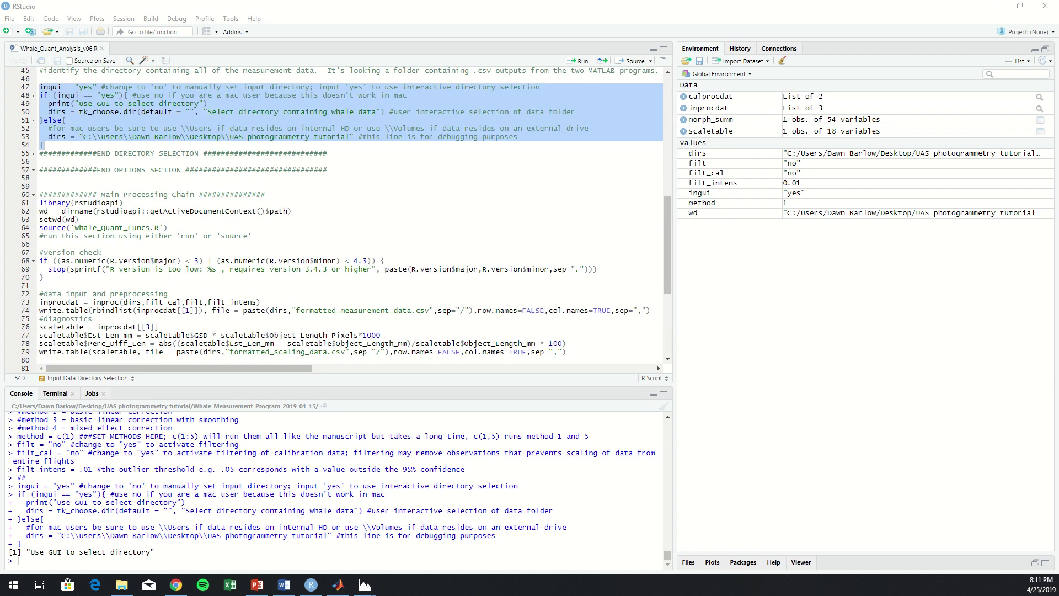
pyautogui.click(40, 194)
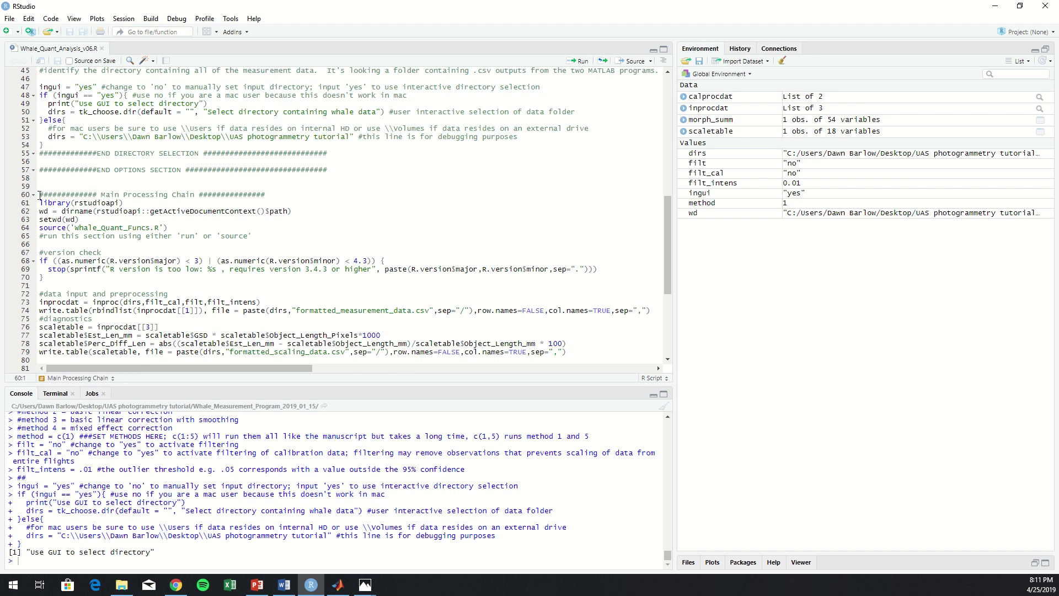
pyautogui.moveTo(41, 195); pyautogui.dragTo(75, 280)
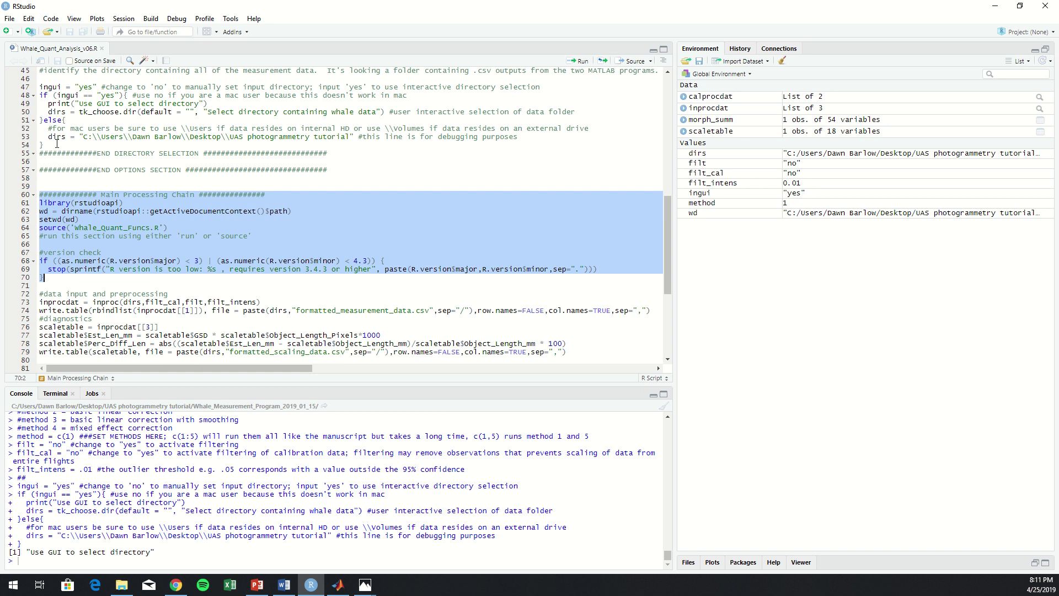
pyautogui.hotkey('ctrl', 'Return')
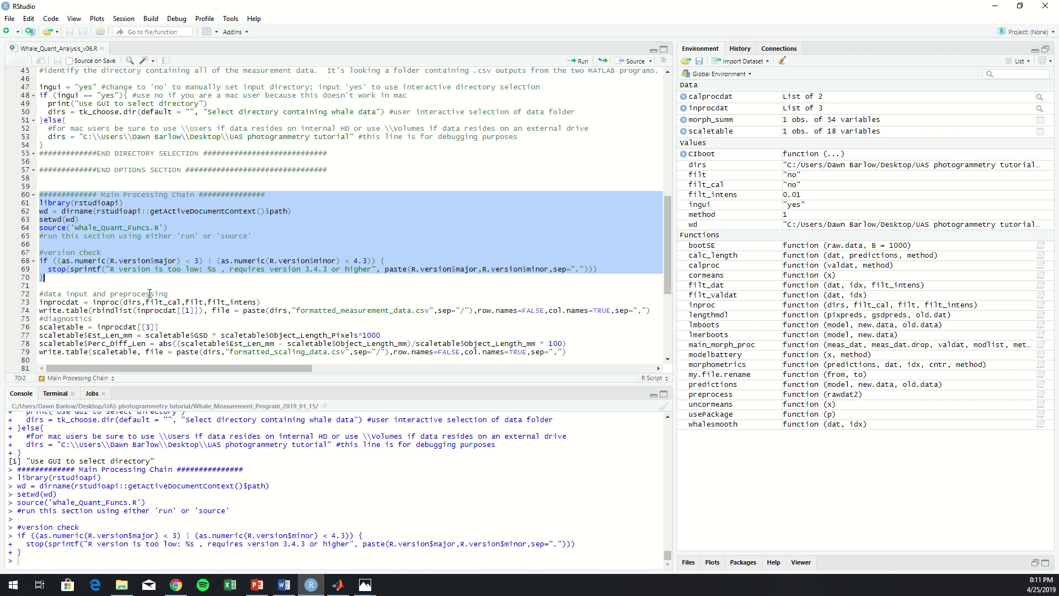
# - Run the rest of the Main Processing Chain, from data input and preprocessing through END MAIN PROGRAM
pyautogui.scroll(-4, 149, 291)
pyautogui.scroll(-3, 148, 290)
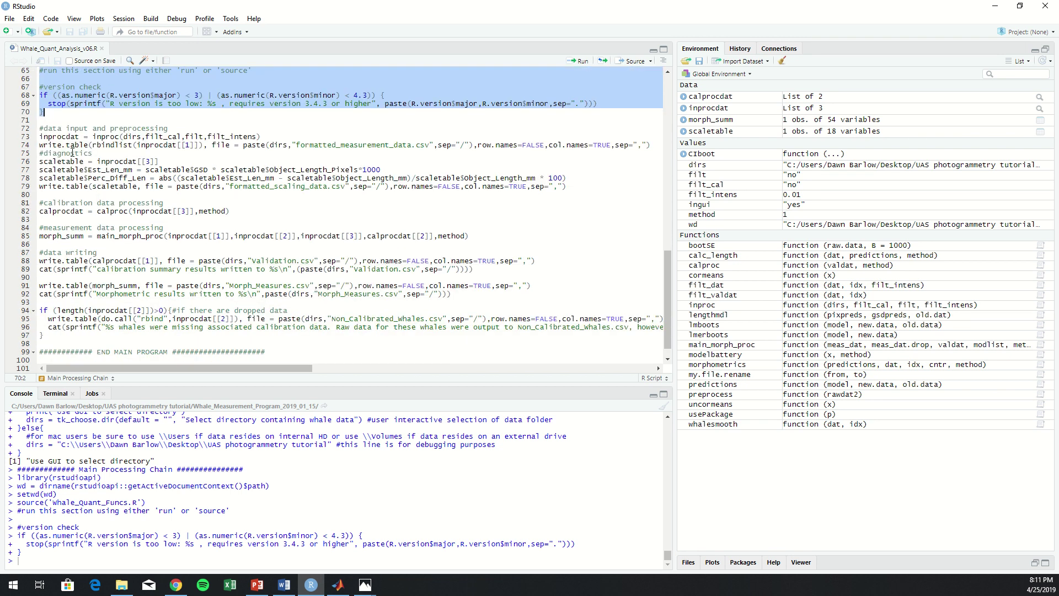
pyautogui.moveTo(38, 128); pyautogui.dragTo(52, 358)
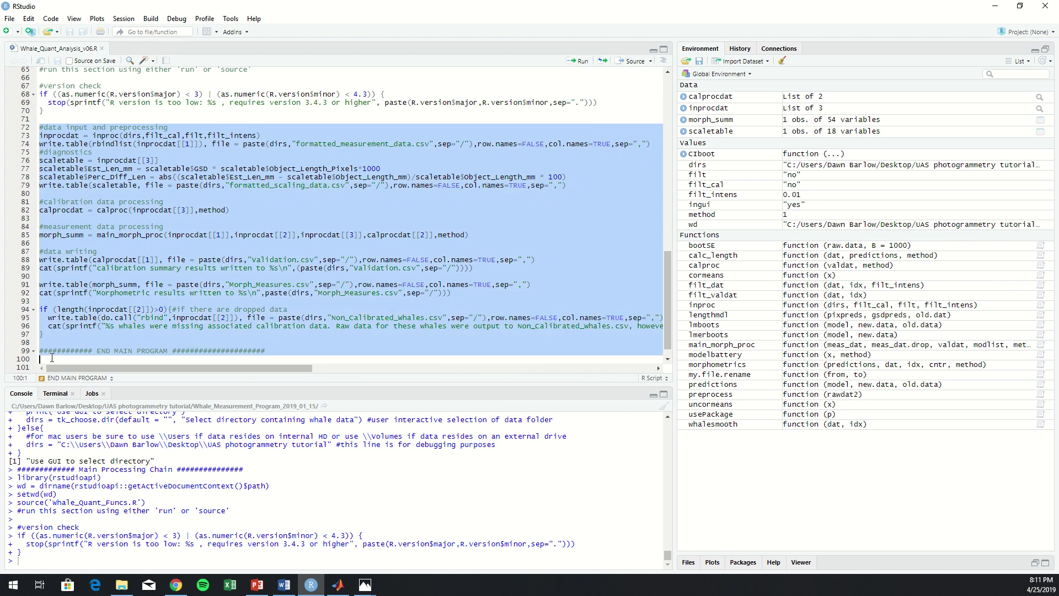
pyautogui.click(586, 65)
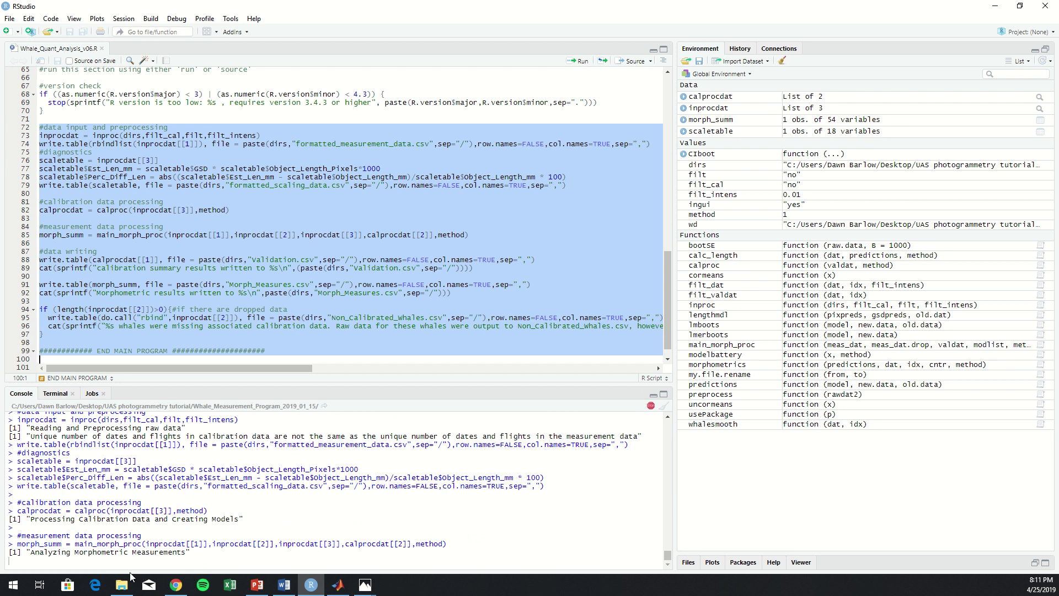
# - Switch to File Explorer and go to the Example stills folder inside UAS photogrammetry tutorial
pyautogui.moveTo(117, 588)
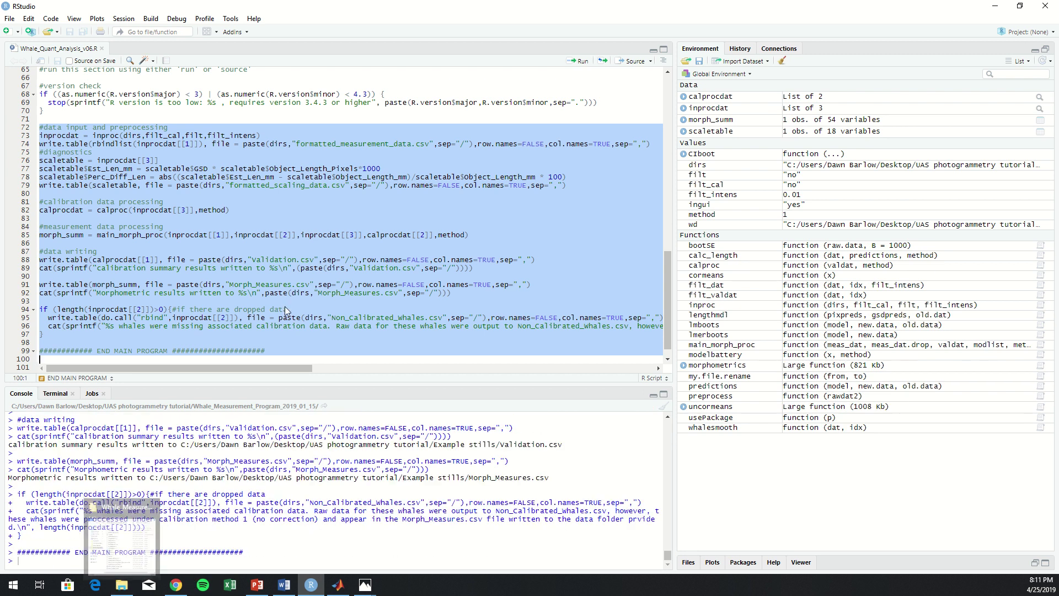
pyautogui.click(121, 585)
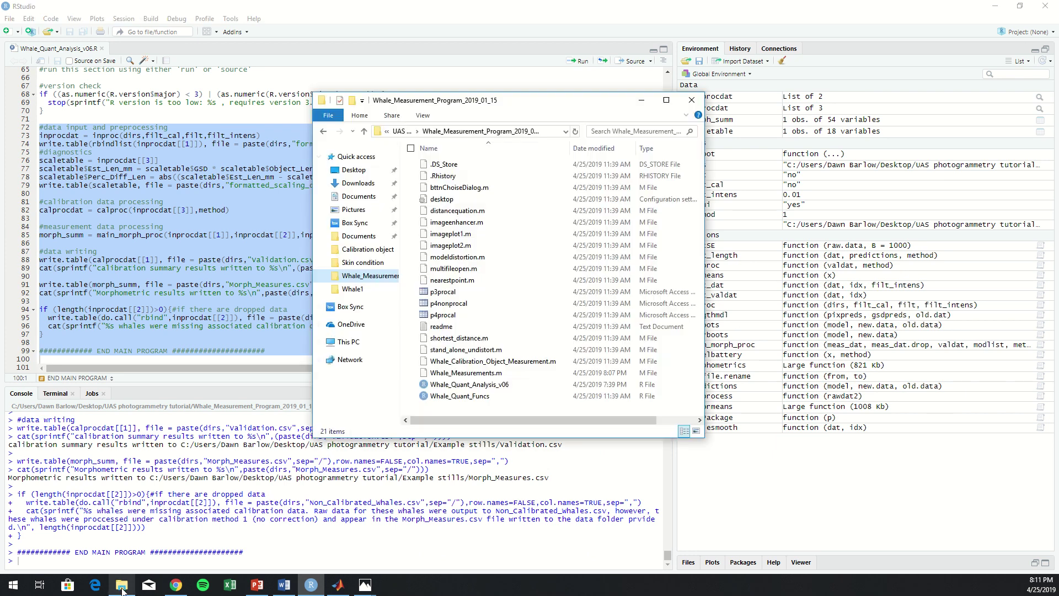
pyautogui.click(402, 131)
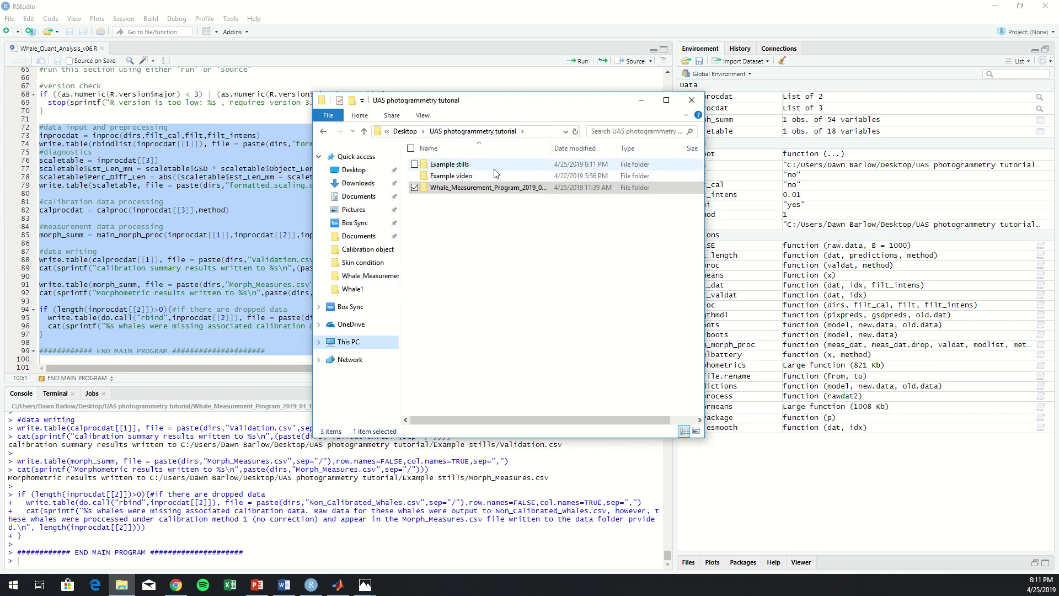
pyautogui.doubleClick(494, 168)
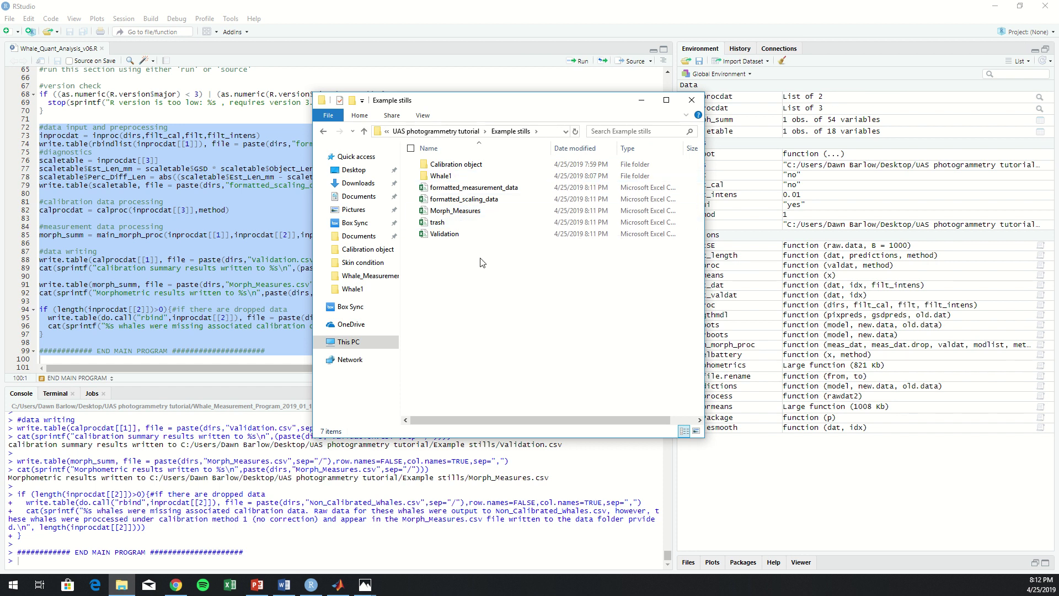
# - Open the Morph_Measures output file in Excel, dismiss the data loss notice and widen the Date column to fit its contents
pyautogui.doubleClick(481, 216)
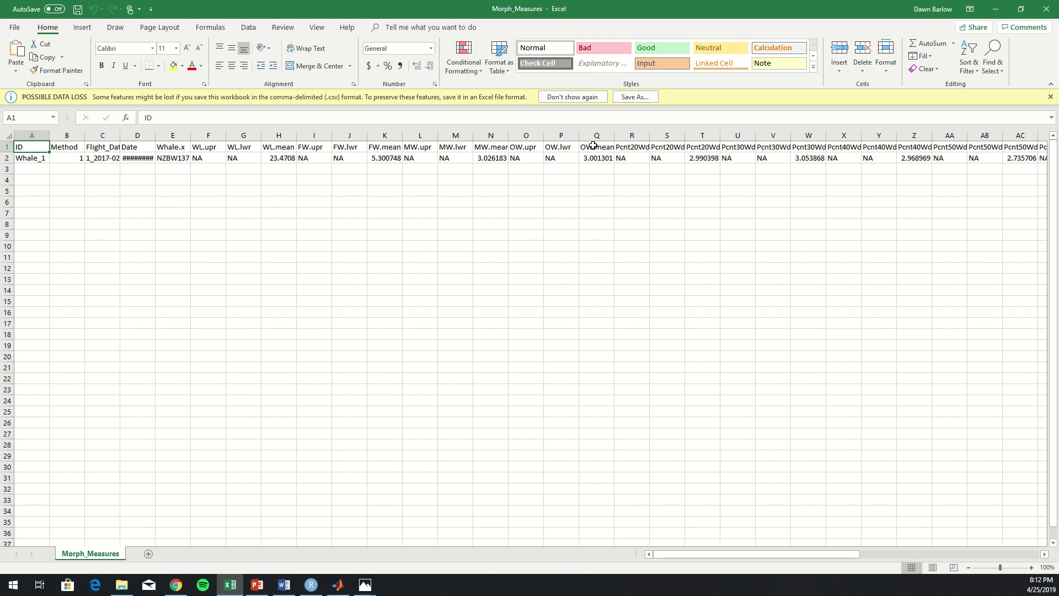
pyautogui.click(1050, 97)
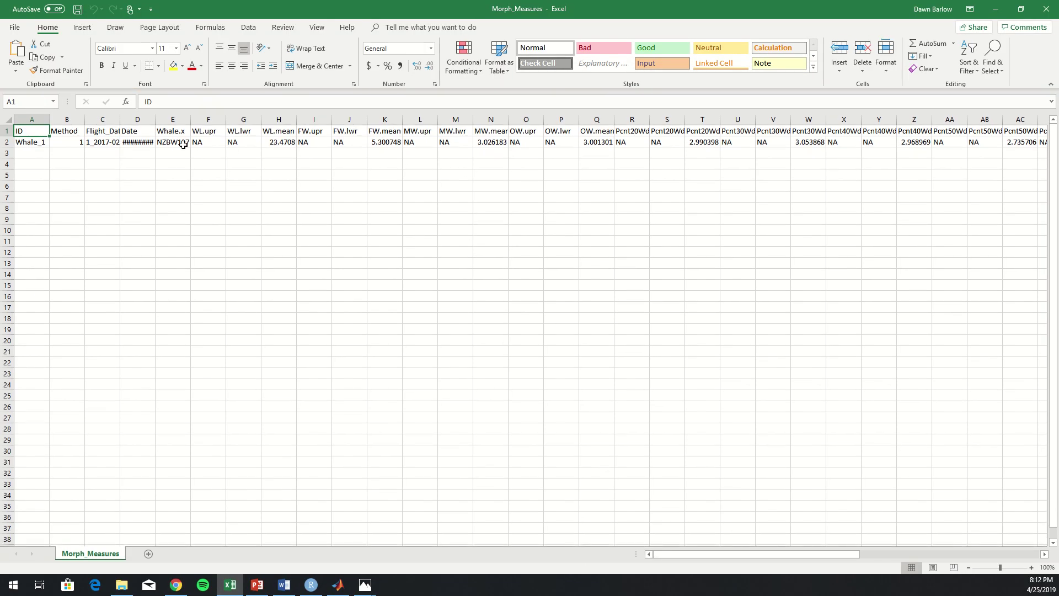
pyautogui.doubleClick(155, 123)
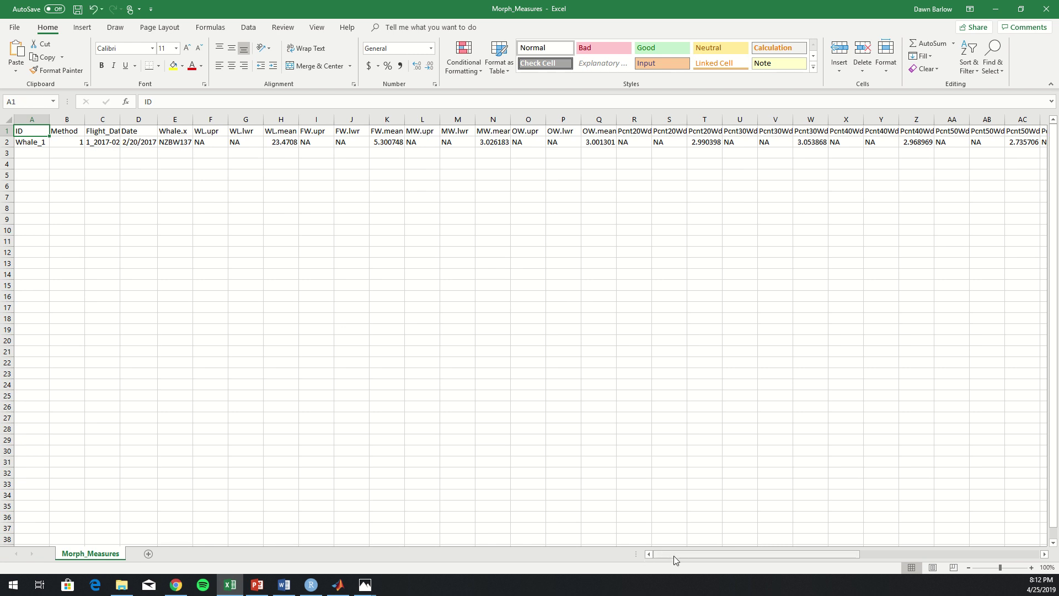
# - Examine the Morph_Measures columns for the Pcnt20Wd to Pcnt60Wd widths, SA, BL2 and BAI, and the whale ID
pyautogui.moveTo(674, 555); pyautogui.dragTo(814, 595)
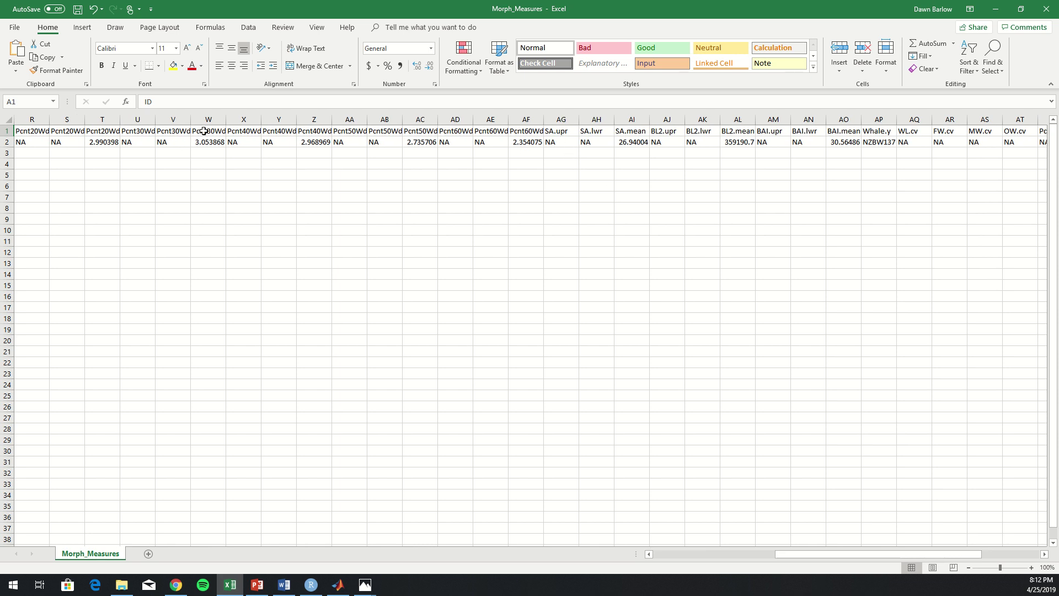
pyautogui.click(30, 131)
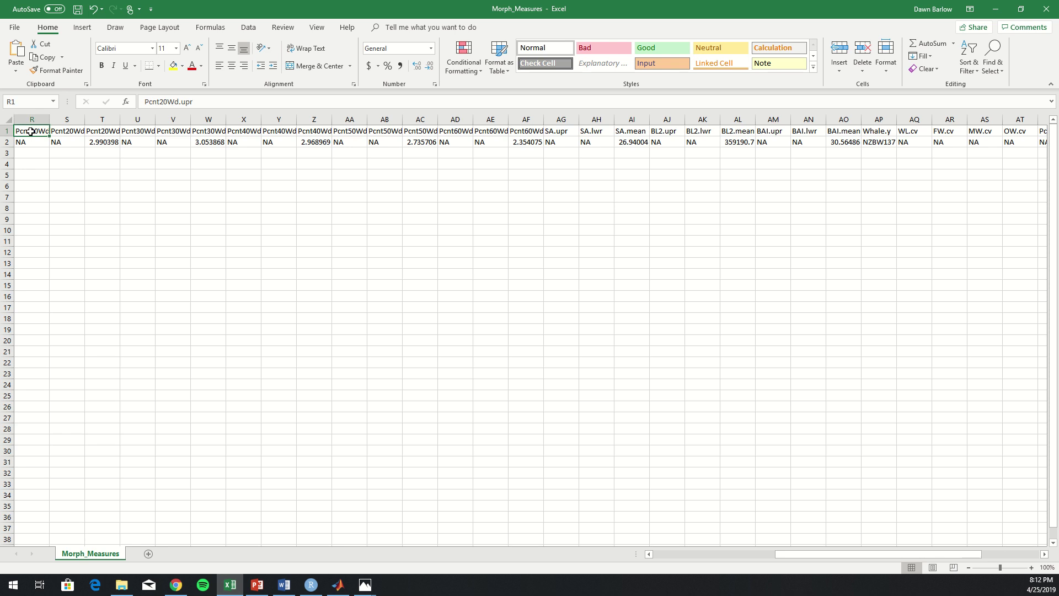
pyautogui.press('Right')
pyautogui.press('Right')
pyautogui.press('Right')
pyautogui.press('Right')
pyautogui.press('Right')
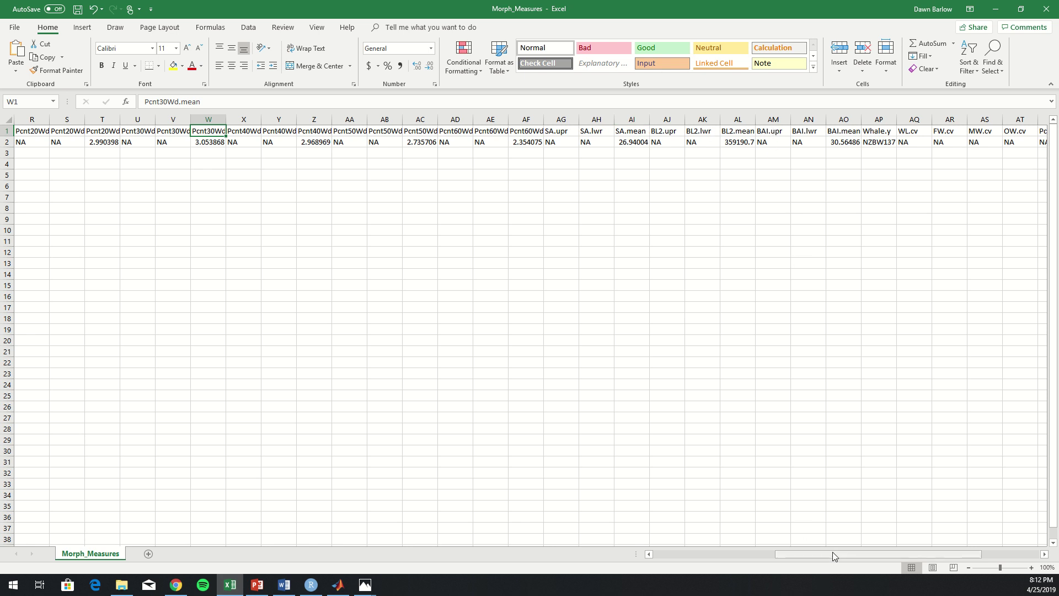
pyautogui.moveTo(833, 551)
pyautogui.mouseDown()
pyautogui.moveTo(863, 582)
pyautogui.moveTo(845, 568)
pyautogui.mouseUp()
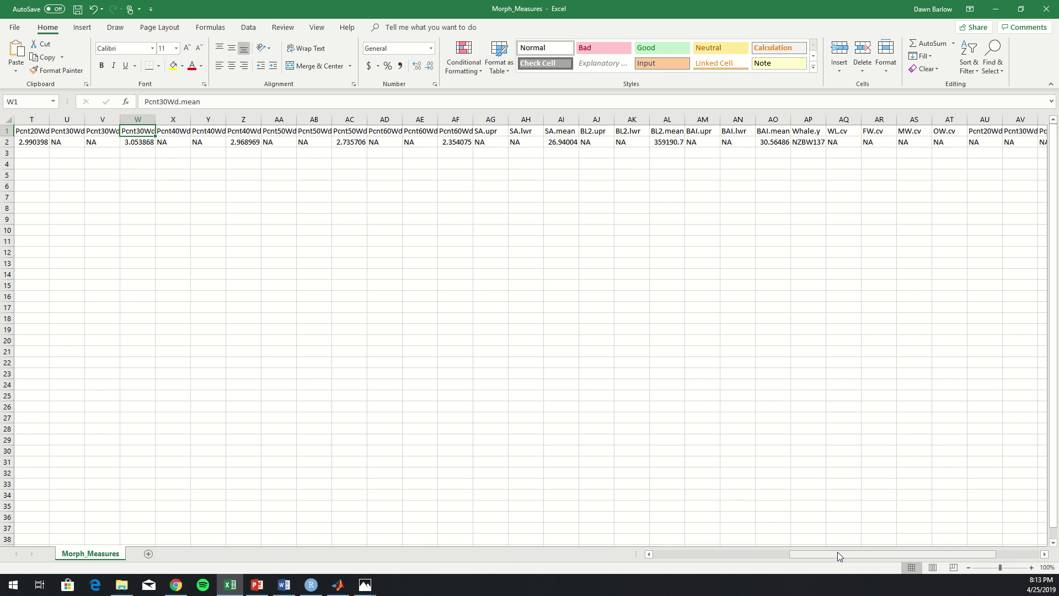
pyautogui.moveTo(838, 555); pyautogui.dragTo(654, 558)
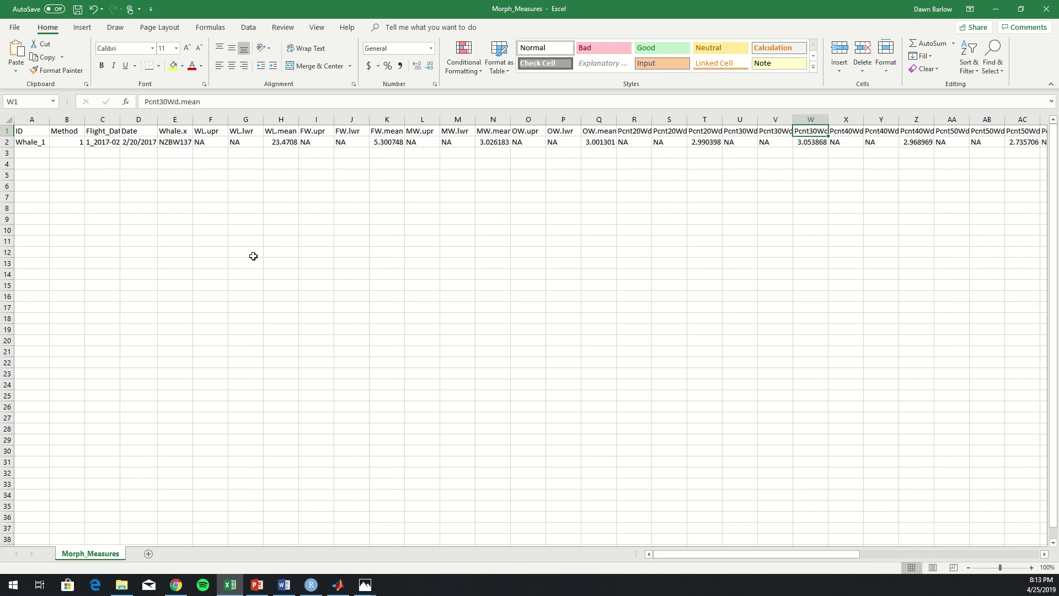
pyautogui.click(176, 142)
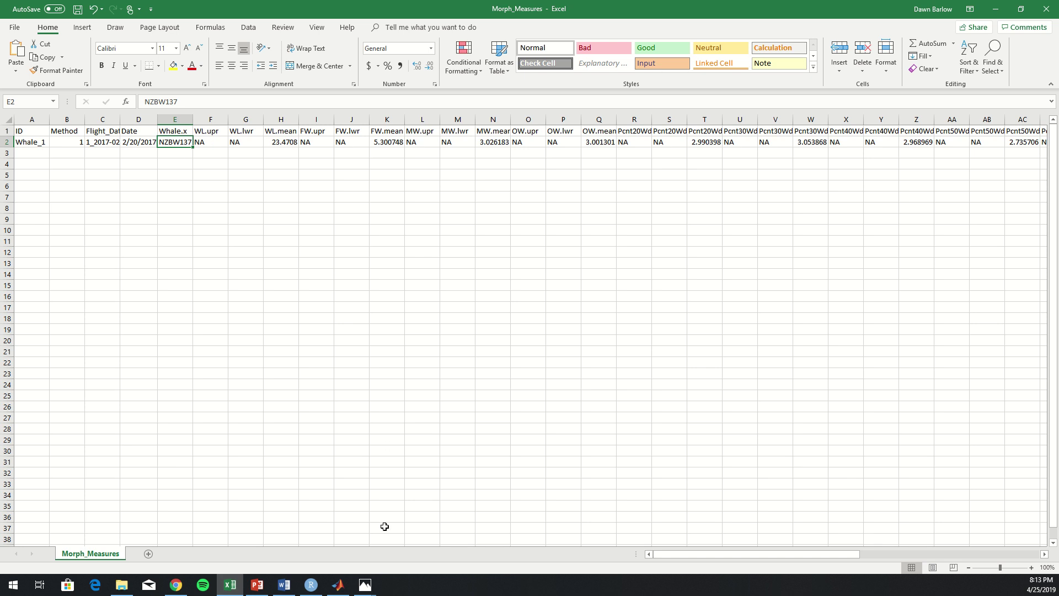
# - Minimize the workbook, switch to Chrome and view the publications and analysis code links on the drone whale research project page
pyautogui.click(996, 8)
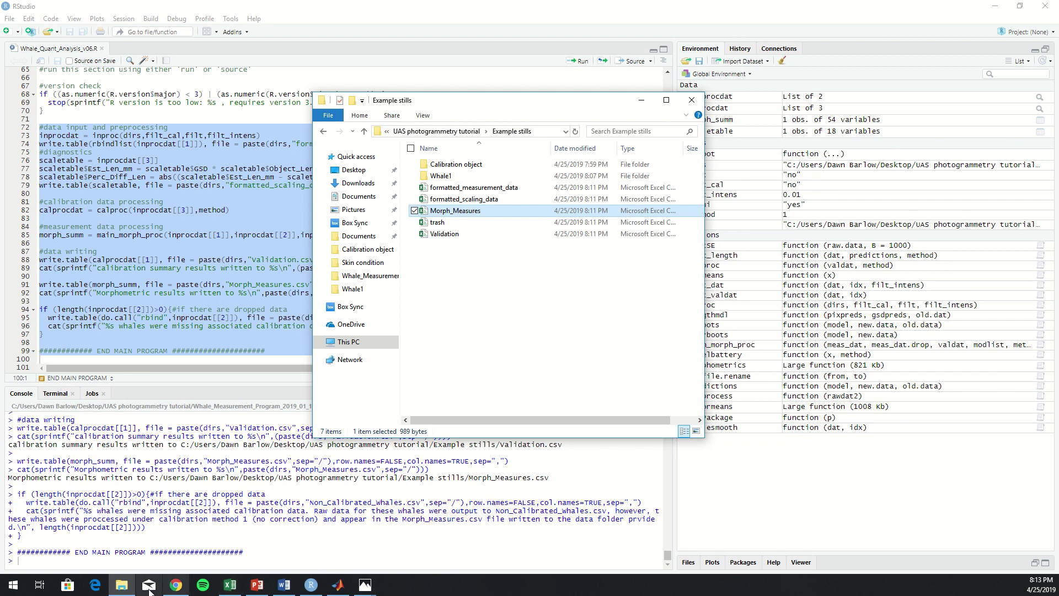
pyautogui.click(179, 589)
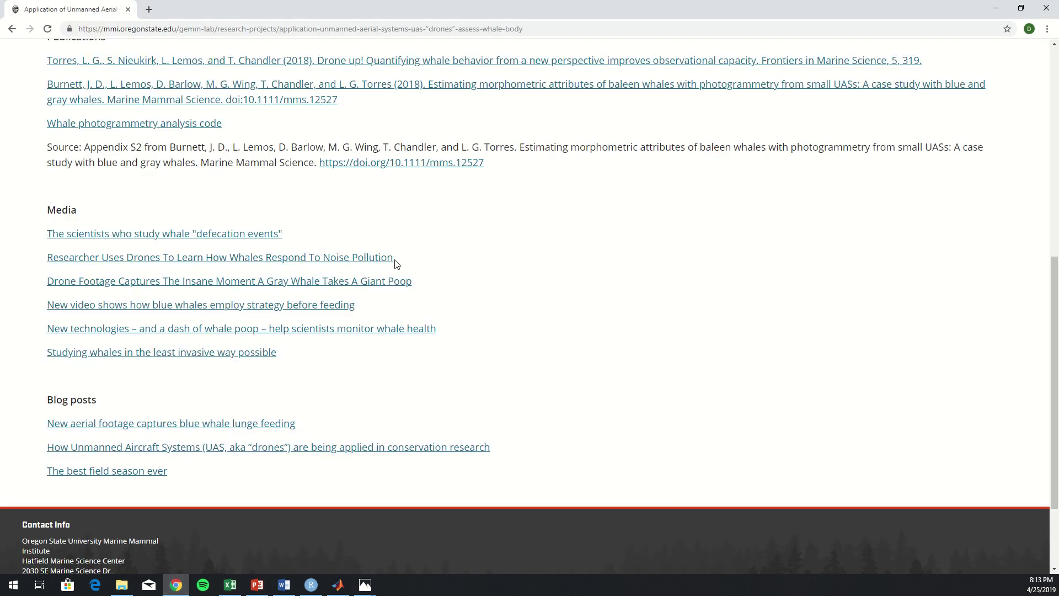
pyautogui.scroll(8, 379, 167)
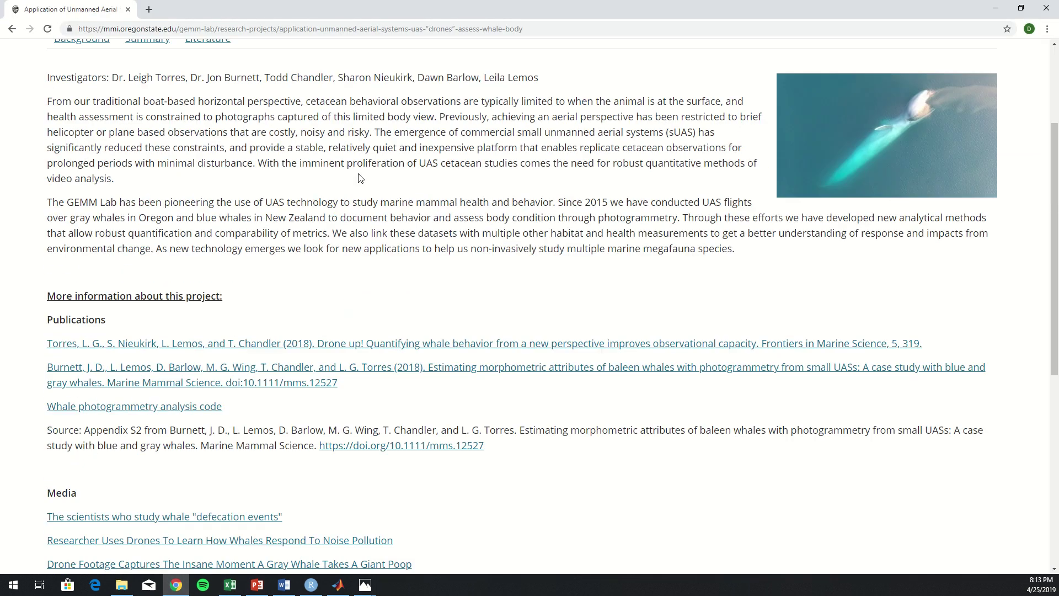